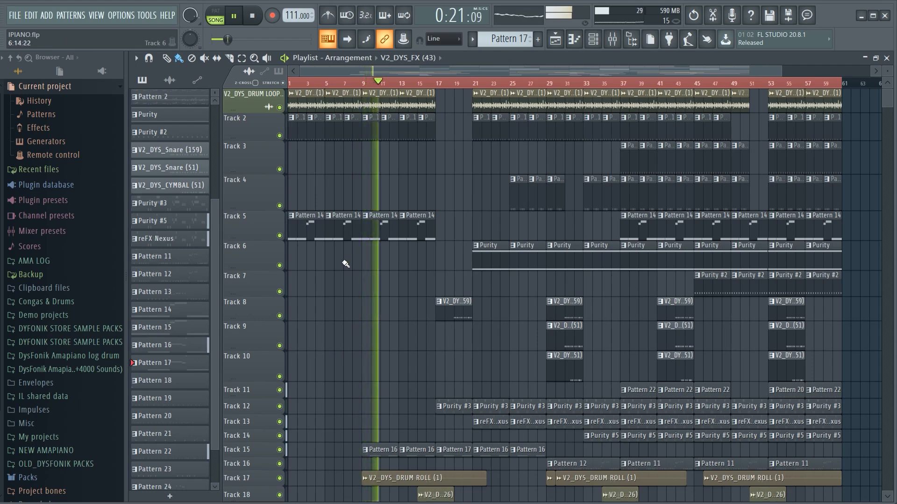
- Increase the heights of playlist tracks 11 to 16 so their clip contents can be read
{"action": "scroll", "coordinate": [345, 260], "scroll_direction": "down", "scroll_amount": 2}
{"action": "scroll", "coordinate": [346, 263], "scroll_direction": "down", "scroll_amount": 1}
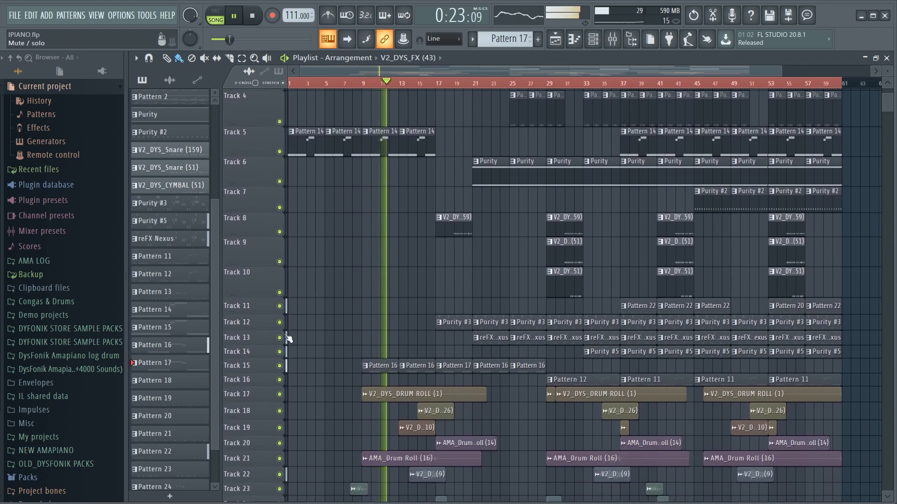
{"action": "left_click_drag", "start_coordinate": [254, 372], "coordinate": [255, 389]}
{"action": "left_click_drag", "start_coordinate": [256, 330], "coordinate": [267, 399]}
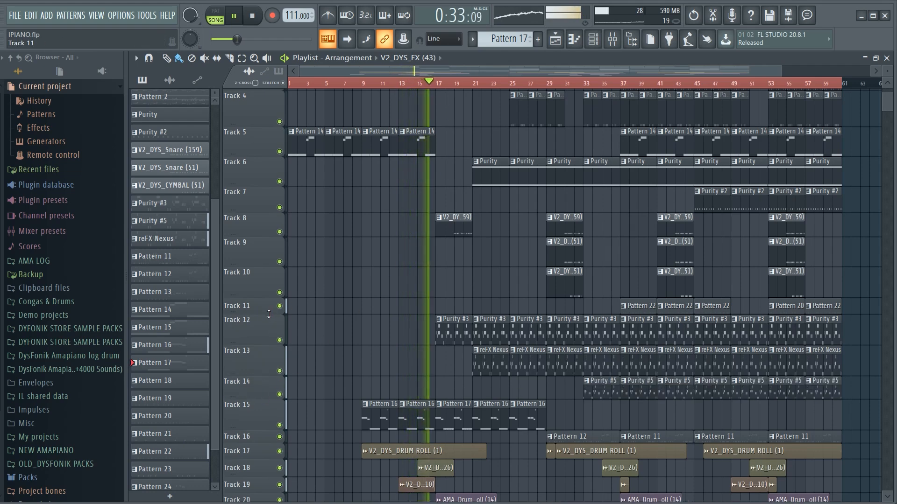
{"action": "left_click_drag", "start_coordinate": [270, 320], "coordinate": [269, 331]}
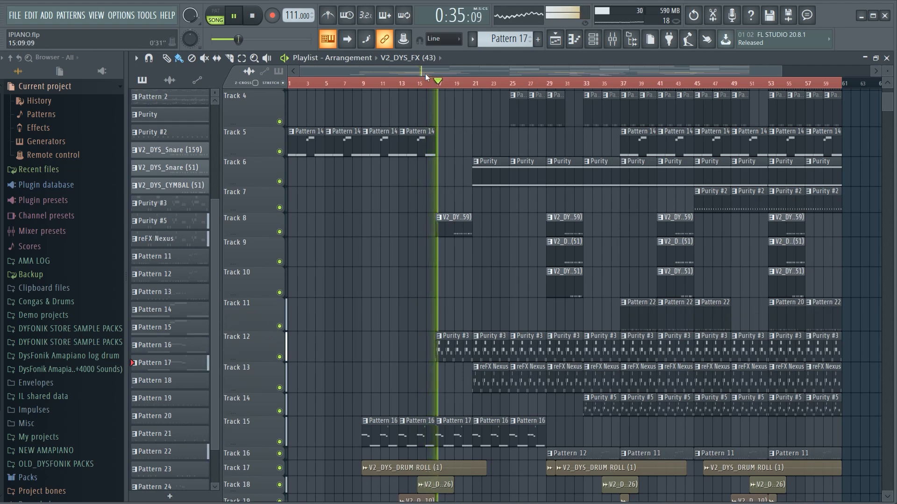
{"action": "scroll", "coordinate": [436, 85], "scroll_direction": "up", "scroll_amount": 3}
{"action": "scroll", "coordinate": [499, 73], "scroll_direction": "down", "scroll_amount": 3}
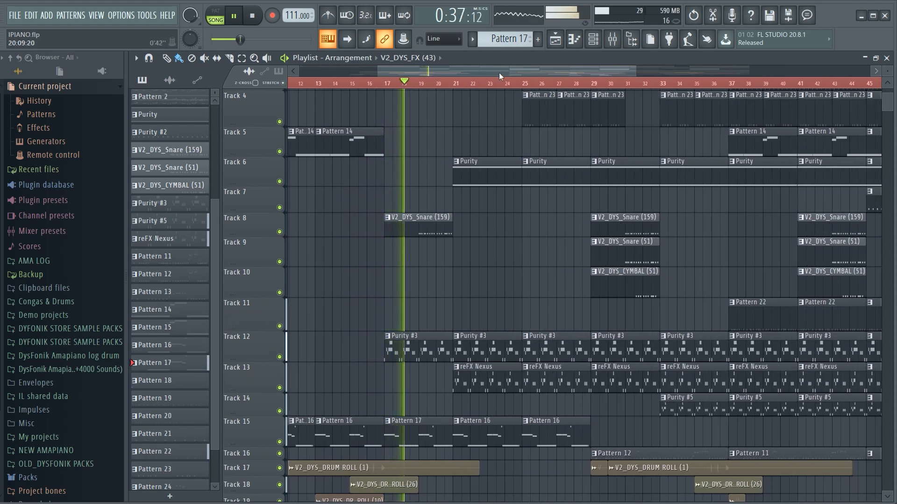
{"action": "scroll", "coordinate": [574, 194], "scroll_direction": "down", "scroll_amount": 3}
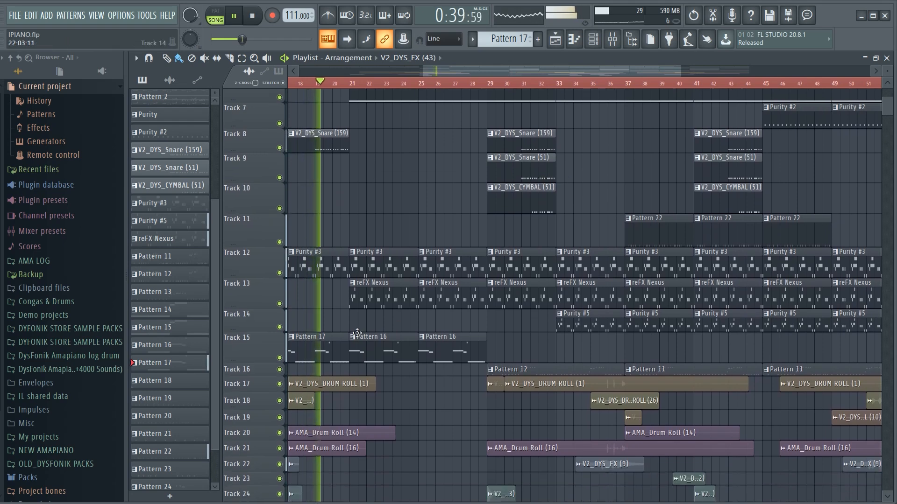
{"action": "left_click_drag", "start_coordinate": [267, 376], "coordinate": [258, 393]}
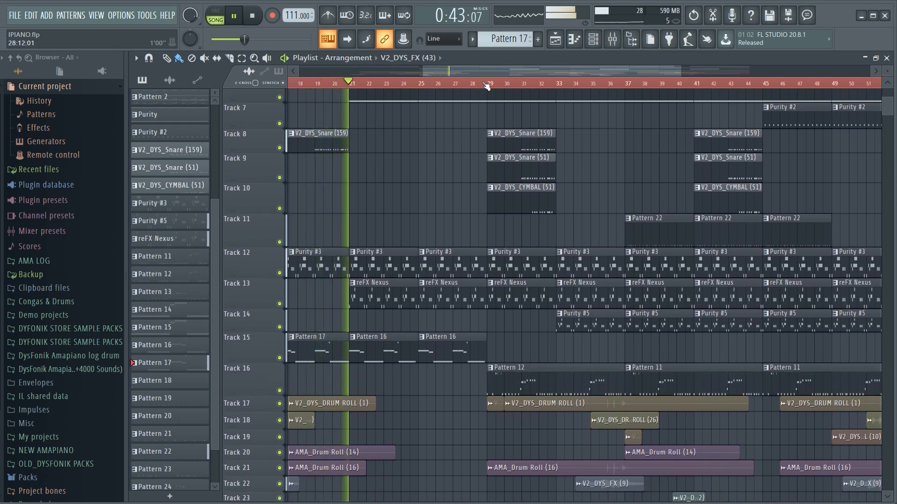
- Examine the full arrangement across all tracks while the song plays through to its end, and stop playback
{"action": "scroll", "coordinate": [487, 86], "scroll_direction": "down", "scroll_amount": 3}
{"action": "scroll", "coordinate": [487, 86], "scroll_direction": "down", "scroll_amount": 1}
{"action": "scroll", "coordinate": [572, 159], "scroll_direction": "up", "scroll_amount": 4}
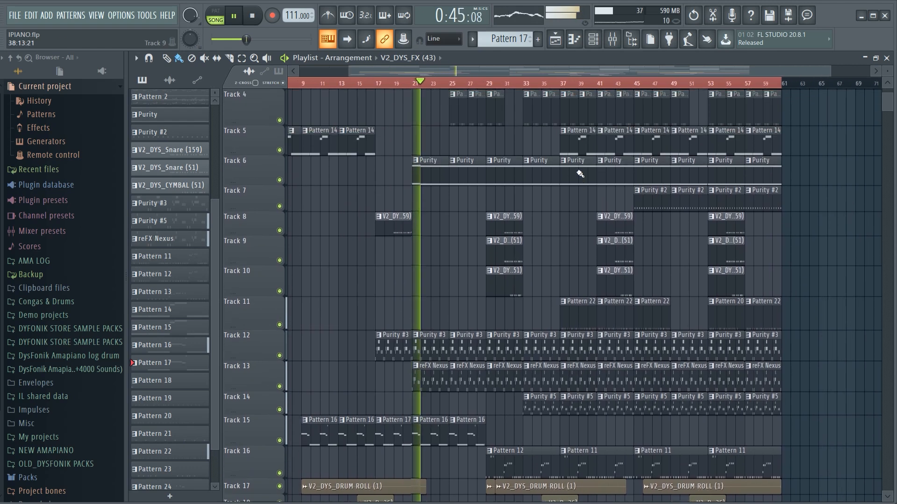
{"action": "scroll", "coordinate": [573, 158], "scroll_direction": "up", "scroll_amount": 3}
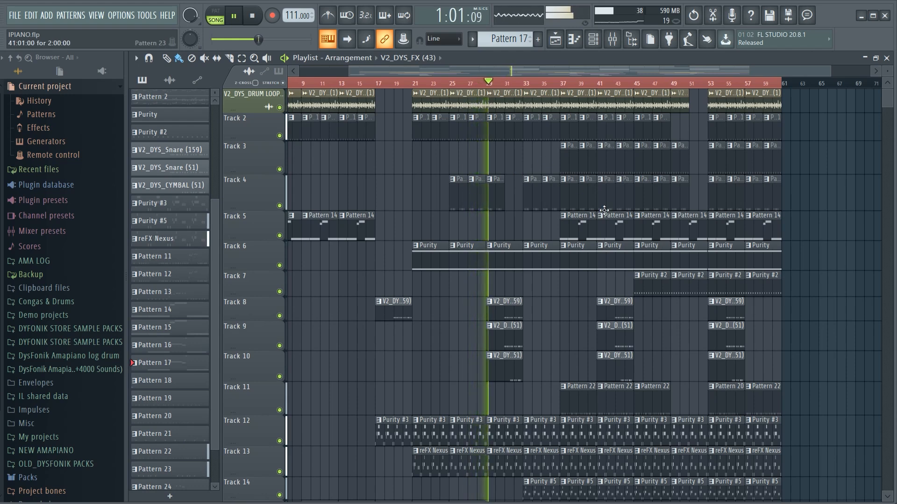
{"action": "scroll", "coordinate": [491, 281], "scroll_direction": "down", "scroll_amount": 3}
{"action": "scroll", "coordinate": [547, 283], "scroll_direction": "down", "scroll_amount": 6}
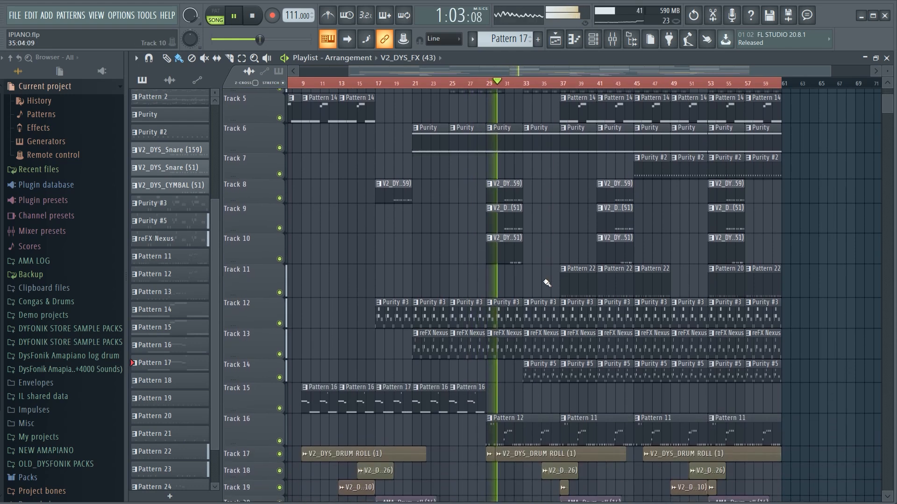
{"action": "scroll", "coordinate": [545, 272], "scroll_direction": "down", "scroll_amount": 3}
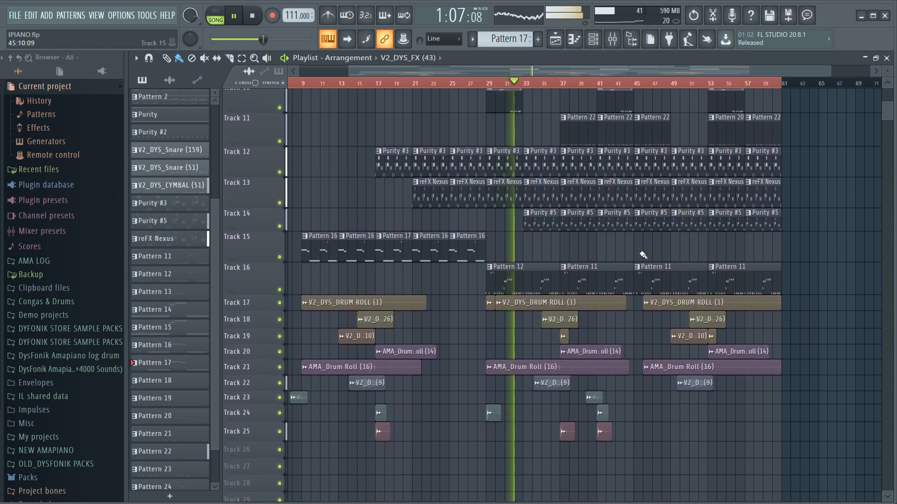
{"action": "scroll", "coordinate": [699, 254], "scroll_direction": "up", "scroll_amount": 2}
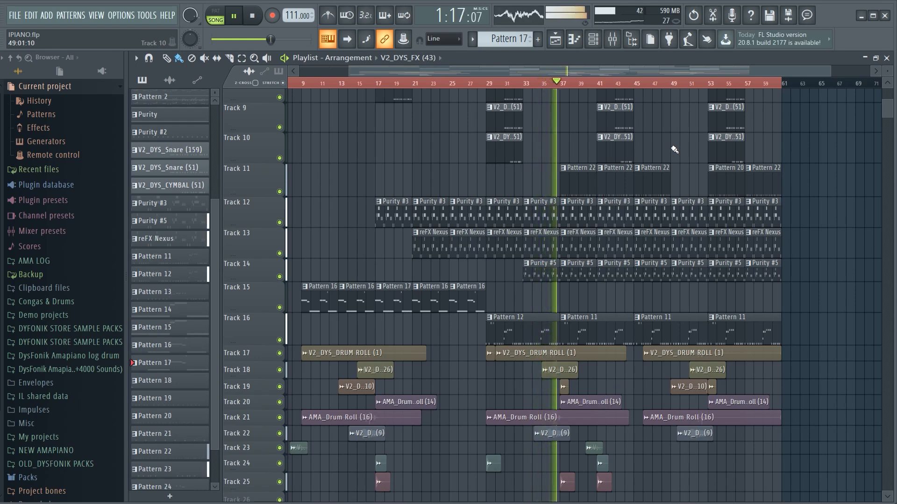
{"action": "scroll", "coordinate": [680, 140], "scroll_direction": "up", "scroll_amount": 3}
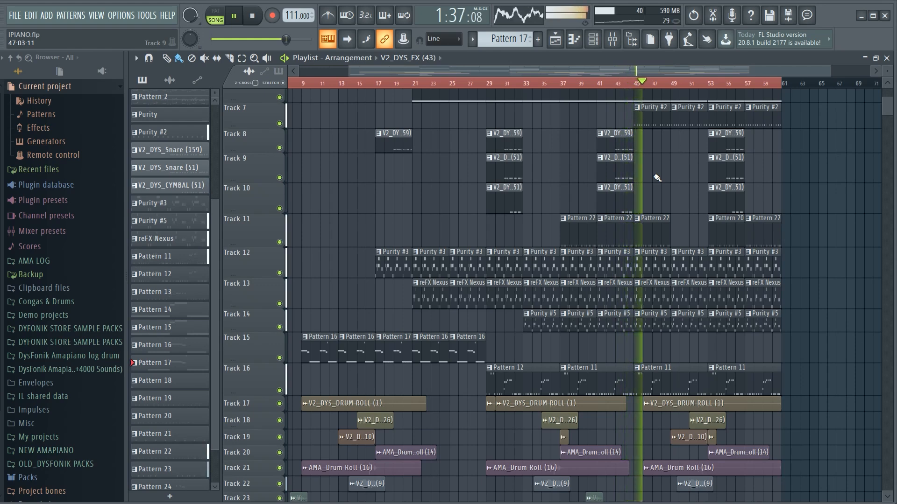
{"action": "scroll", "coordinate": [657, 178], "scroll_direction": "up", "scroll_amount": 5}
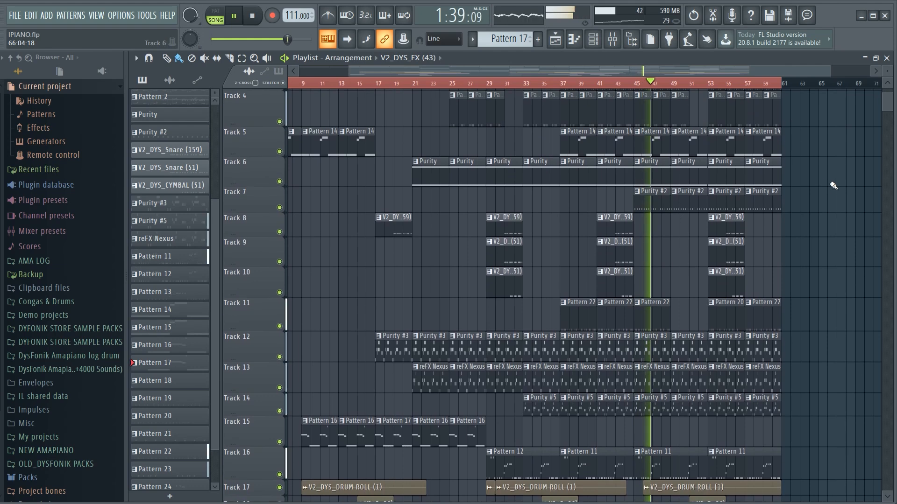
{"action": "scroll", "coordinate": [832, 185], "scroll_direction": "up", "scroll_amount": 2}
{"action": "scroll", "coordinate": [821, 142], "scroll_direction": "down", "scroll_amount": 2, "text": "ctrl"}
{"action": "scroll", "coordinate": [810, 135], "scroll_direction": "up", "scroll_amount": 1}
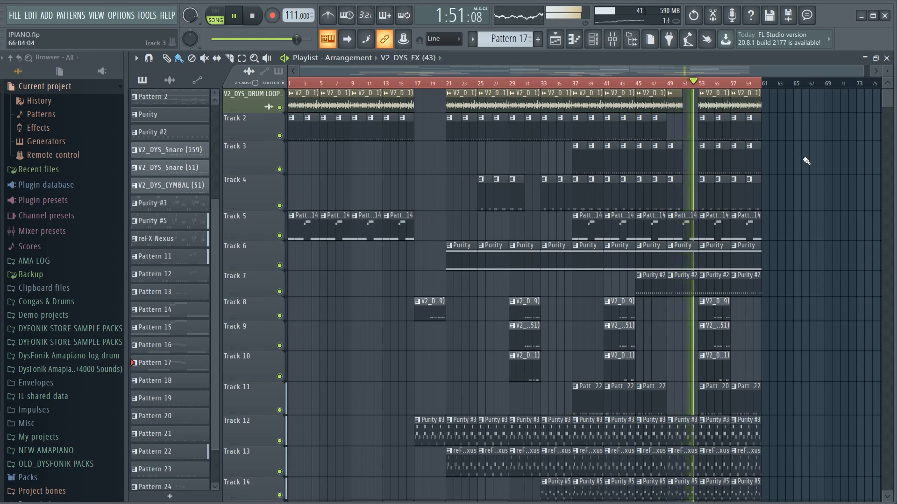
{"action": "scroll", "coordinate": [822, 158], "scroll_direction": "down", "scroll_amount": 2}
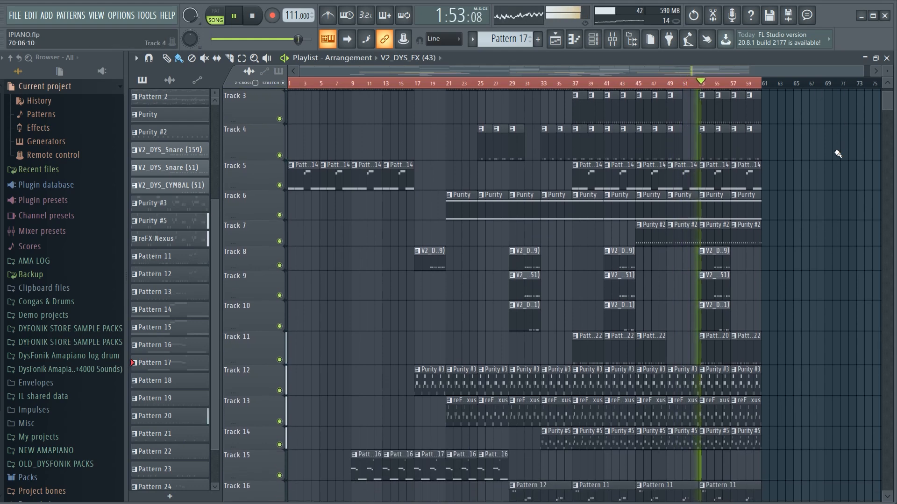
{"action": "scroll", "coordinate": [838, 155], "scroll_direction": "down", "scroll_amount": 1}
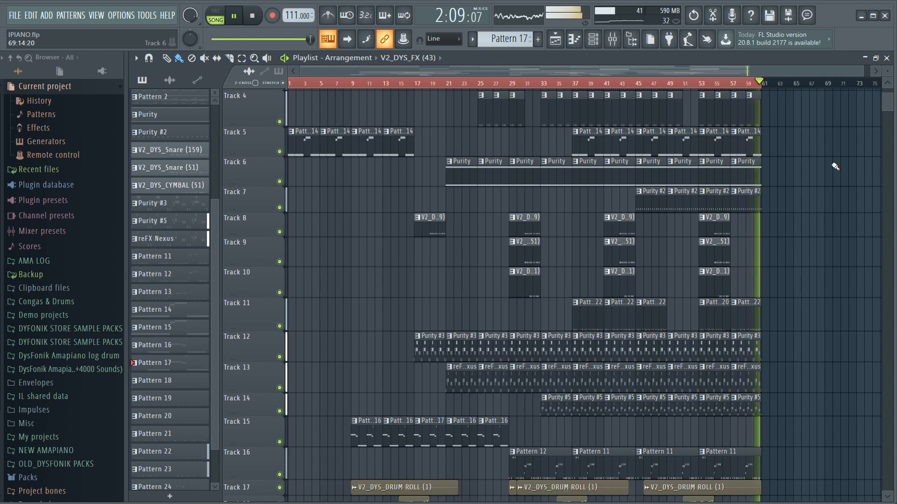
{"action": "key", "text": "space"}
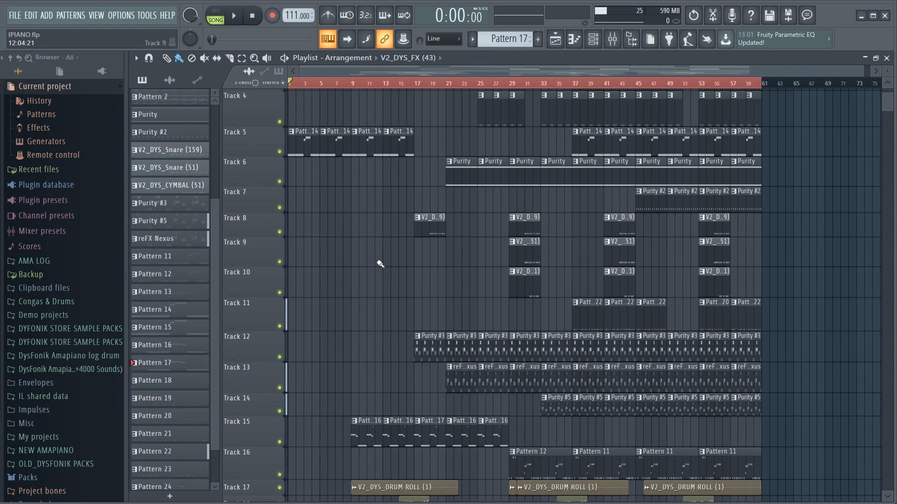
- Select bars 1 to 4 on the playlist timeline as the playback range
{"action": "scroll", "coordinate": [380, 264], "scroll_direction": "up", "scroll_amount": 3}
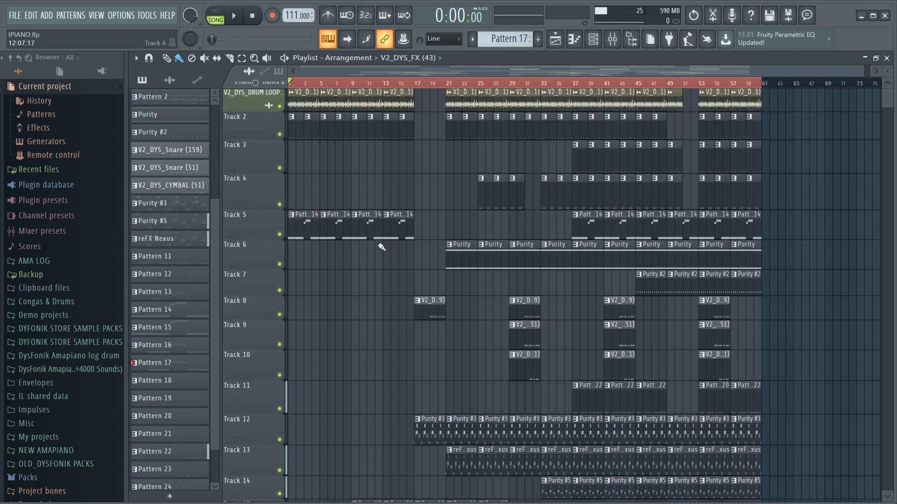
{"action": "left_click_drag", "start_coordinate": [862, 71], "coordinate": [474, 71]}
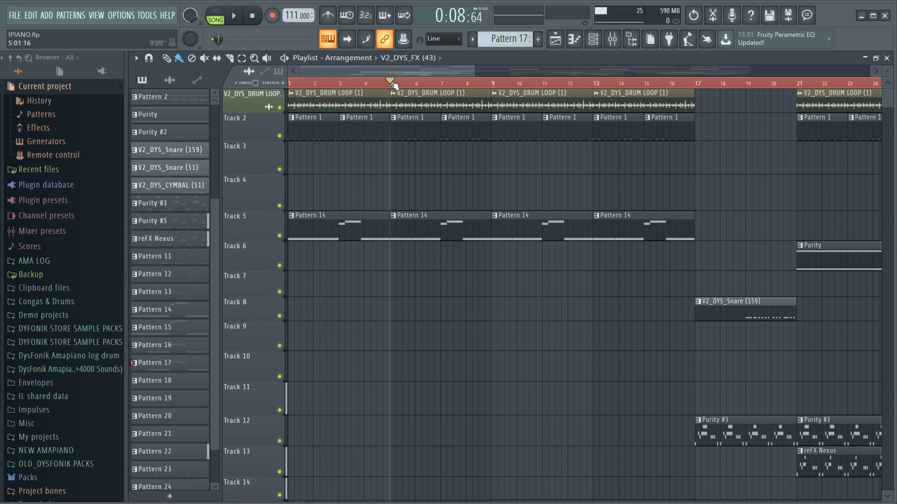
{"action": "left_click_drag", "start_coordinate": [395, 85], "coordinate": [223, 89]}
{"action": "left_click", "coordinate": [482, 169]}
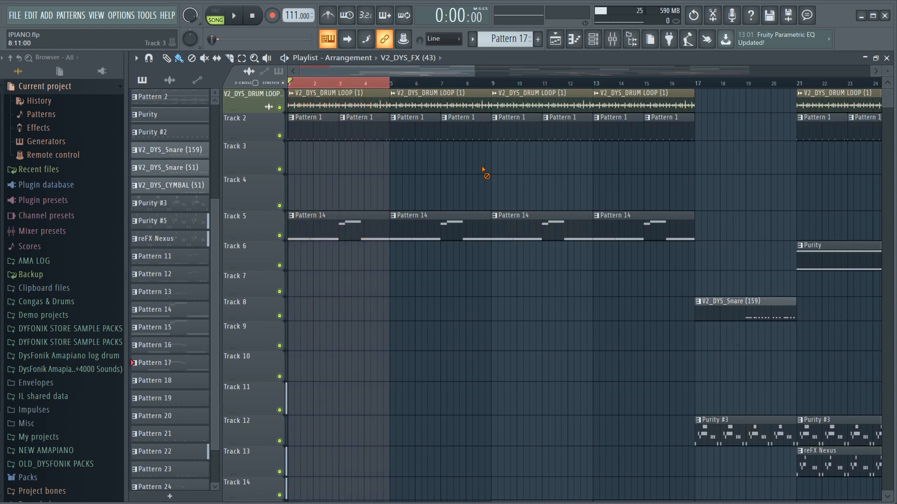
{"action": "left_click_drag", "start_coordinate": [473, 66], "coordinate": [411, 67]}
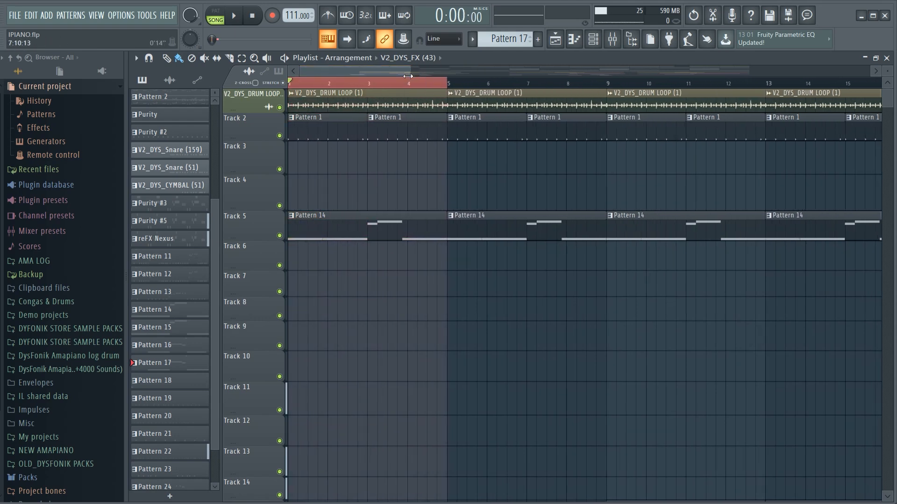
- Play the V2_DYS_DRUM LOOP track in solo and open the sample settings of its clip
{"action": "left_click", "coordinate": [401, 99]}
{"action": "right_click", "coordinate": [279, 108]}
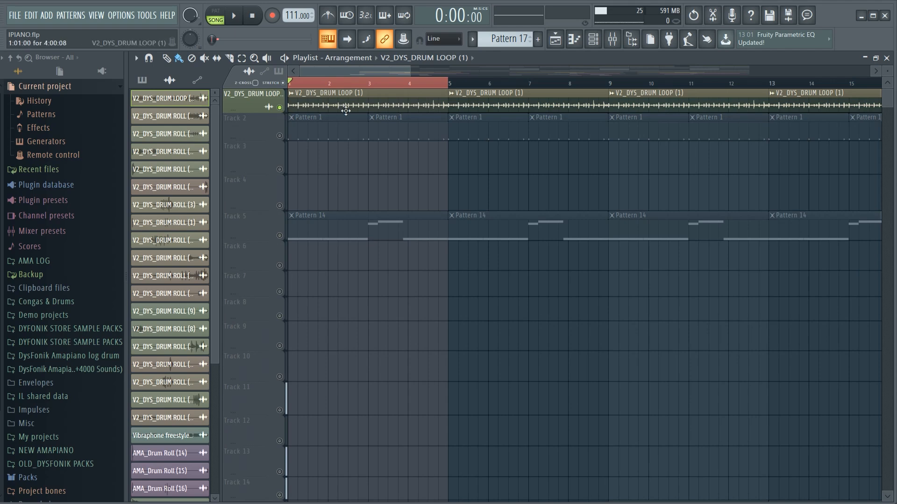
{"action": "key", "text": "space"}
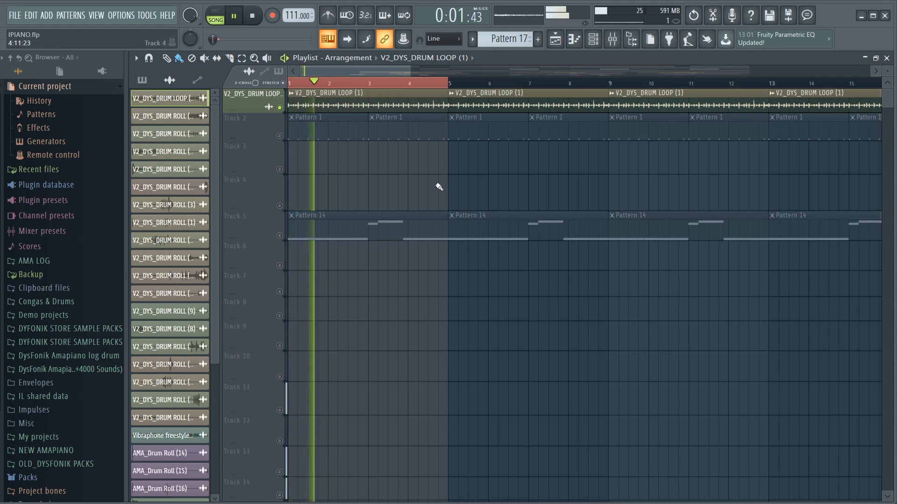
{"action": "double_click", "coordinate": [350, 105]}
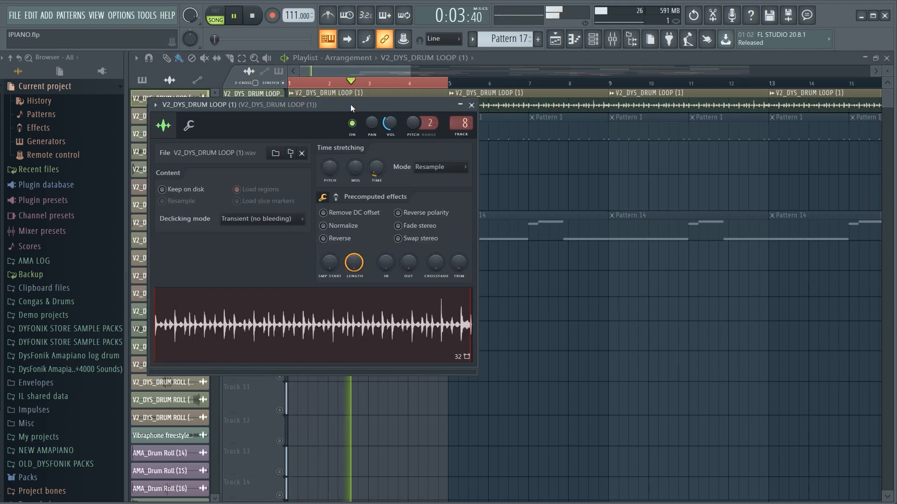
{"action": "left_click_drag", "start_coordinate": [334, 108], "coordinate": [443, 107]}
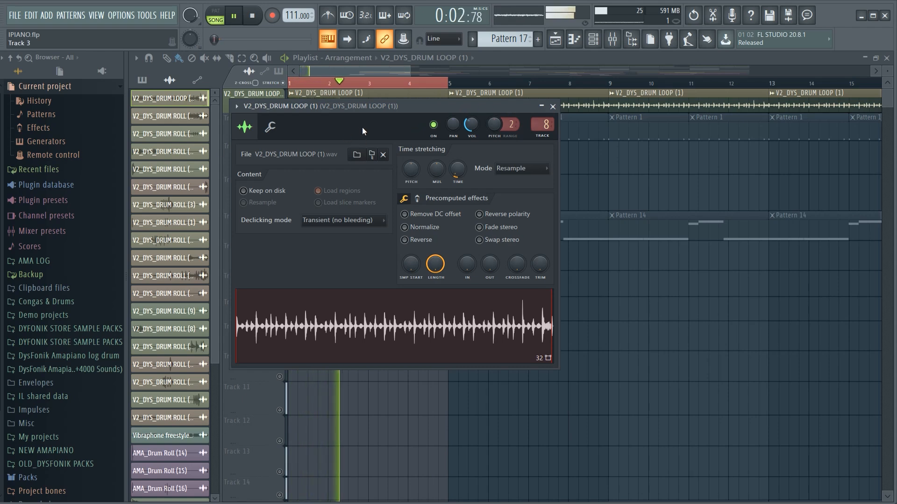
- Browse DYFONIK STORE SAMPLE PACKS to the DysFonik sounds folder within AMAPIANO SAMPLE PACKS, and close the drum loop's sample settings with playback stopped
{"action": "left_click", "coordinate": [63, 342]}
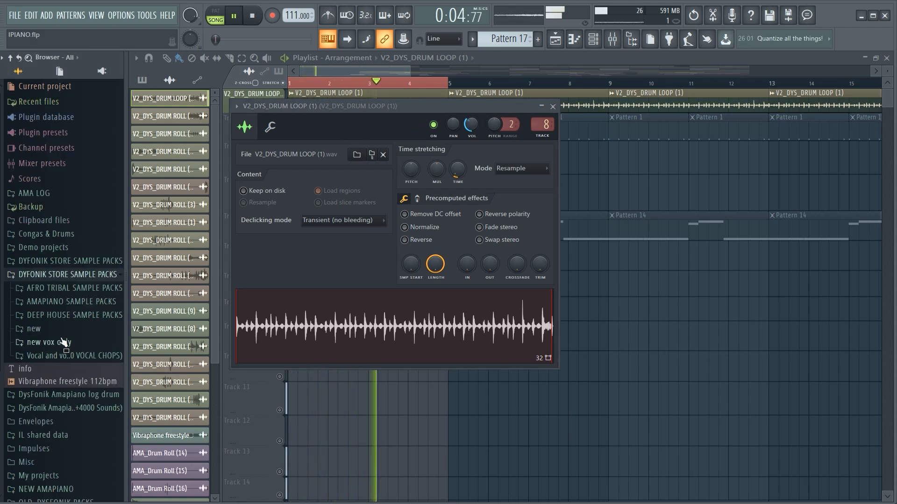
{"action": "left_click", "coordinate": [73, 302]}
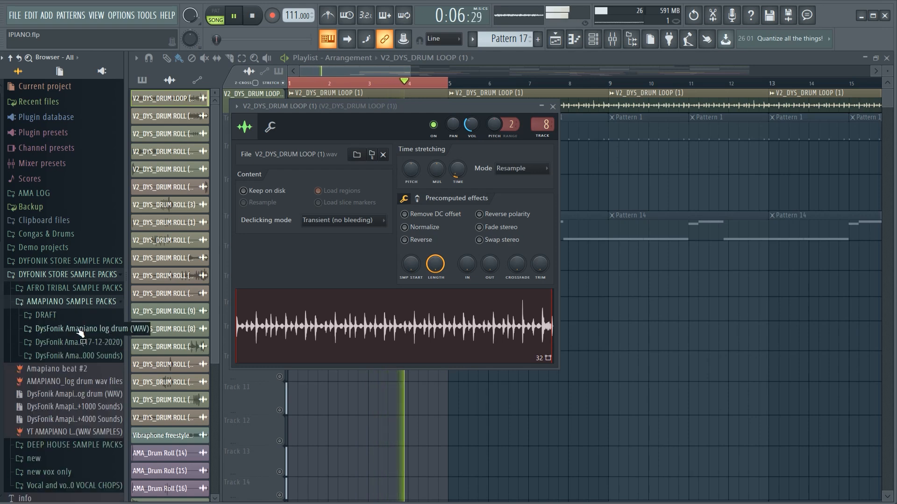
{"action": "left_click", "coordinate": [85, 359]}
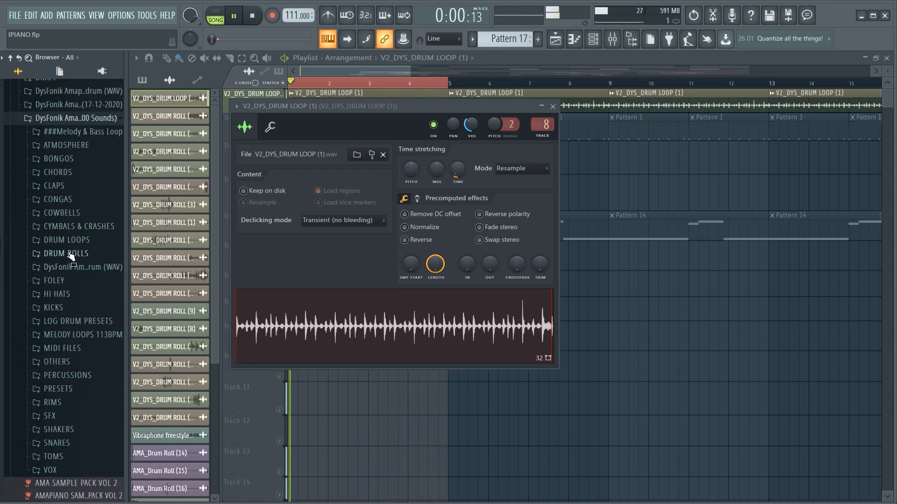
{"action": "scroll", "coordinate": [70, 168], "scroll_direction": "up", "scroll_amount": 2}
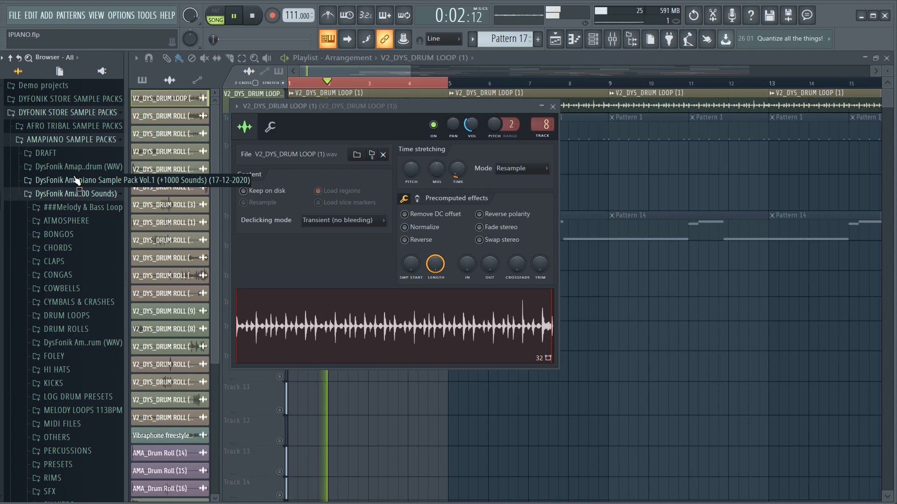
{"action": "key", "text": "space"}
{"action": "left_click", "coordinate": [552, 107]}
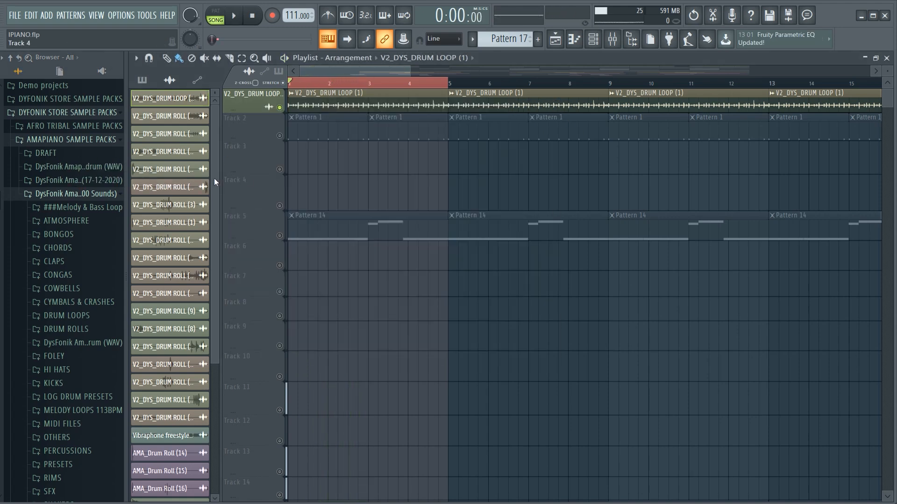
- Unmute Track 2, play it with the drum loop and examine Pattern 1's kick steps in the channel rack
{"action": "left_click", "coordinate": [280, 137]}
{"action": "key", "text": "space"}
{"action": "left_click", "coordinate": [304, 131]}
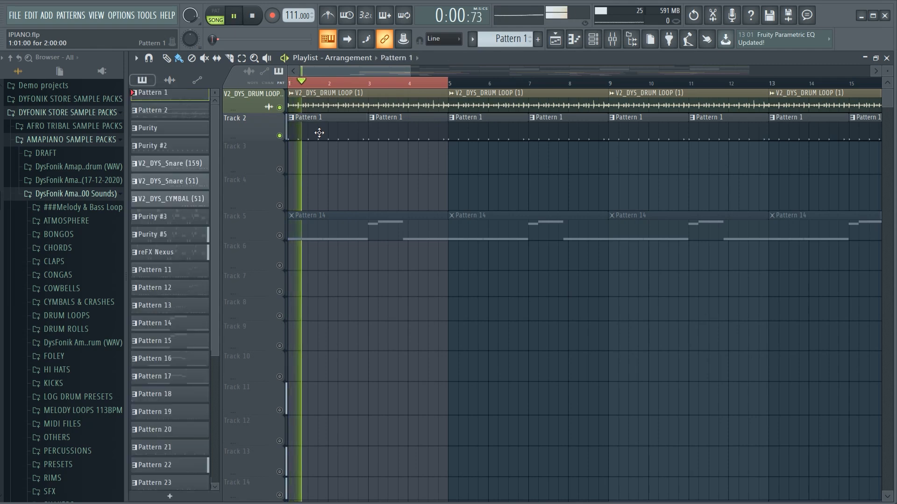
{"action": "left_click", "coordinate": [595, 41]}
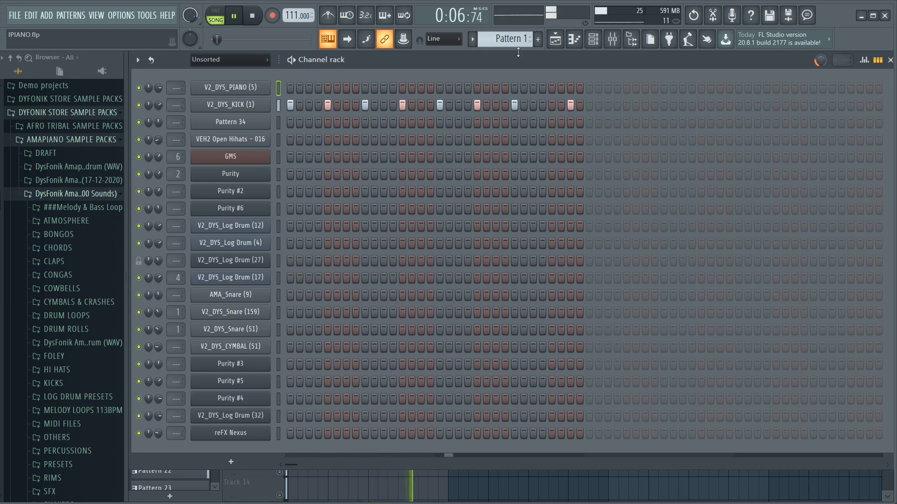
{"action": "left_click", "coordinate": [556, 41]}
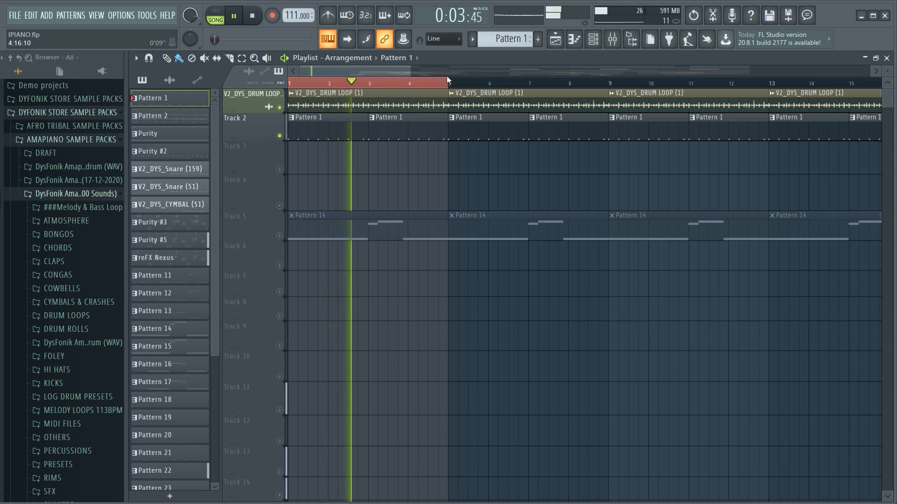
- Clear the bar selection on the playlist timeline and stop playback
{"action": "right_click", "coordinate": [436, 85]}
{"action": "scroll", "coordinate": [436, 84], "scroll_direction": "down", "scroll_amount": 2}
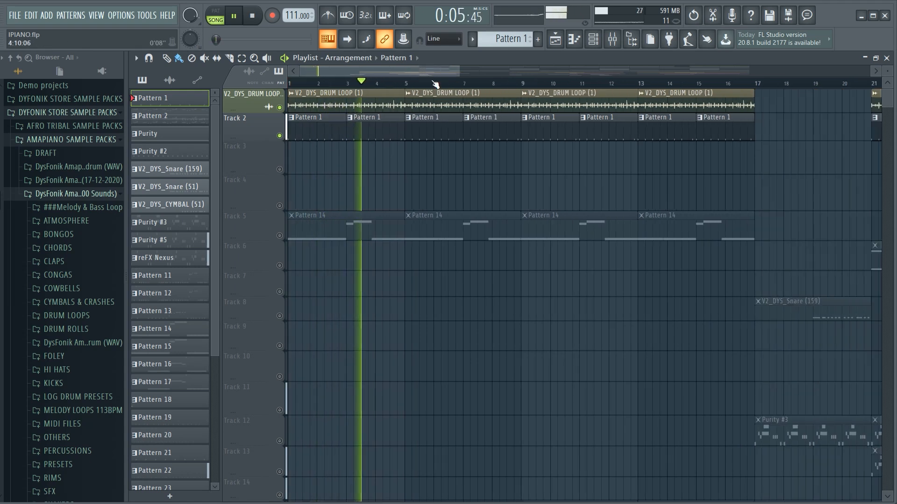
{"action": "left_click", "coordinate": [253, 16]}
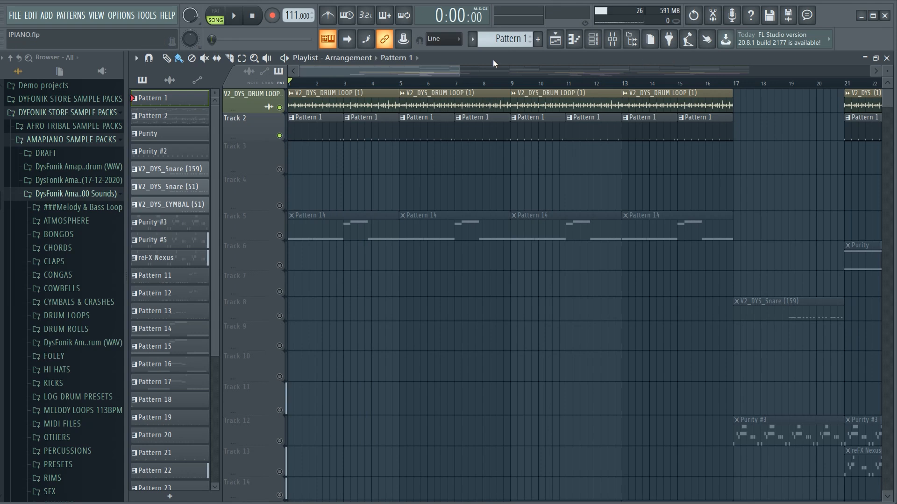
- Select bars 1 to 8 on the timeline, unmute Track 5 and play its Pattern 14 with the drum loop and kick
{"action": "left_click_drag", "start_coordinate": [512, 85], "coordinate": [284, 123]}
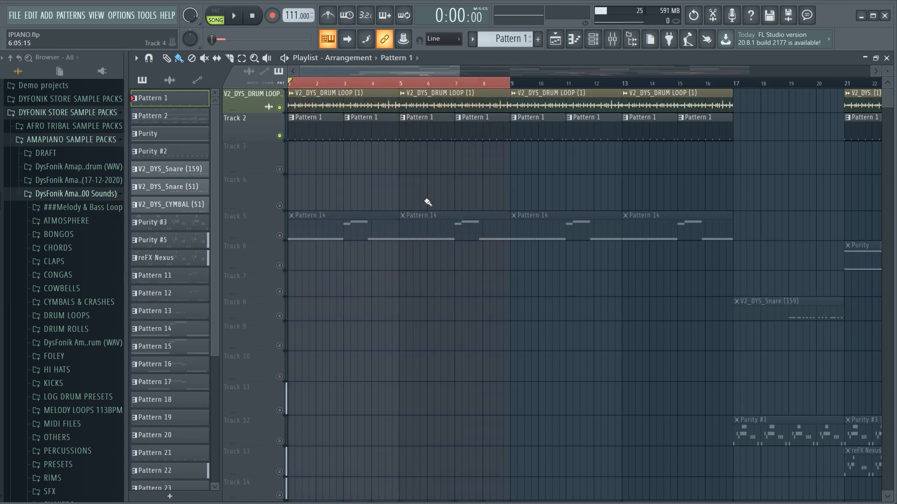
{"action": "left_click", "coordinate": [280, 236]}
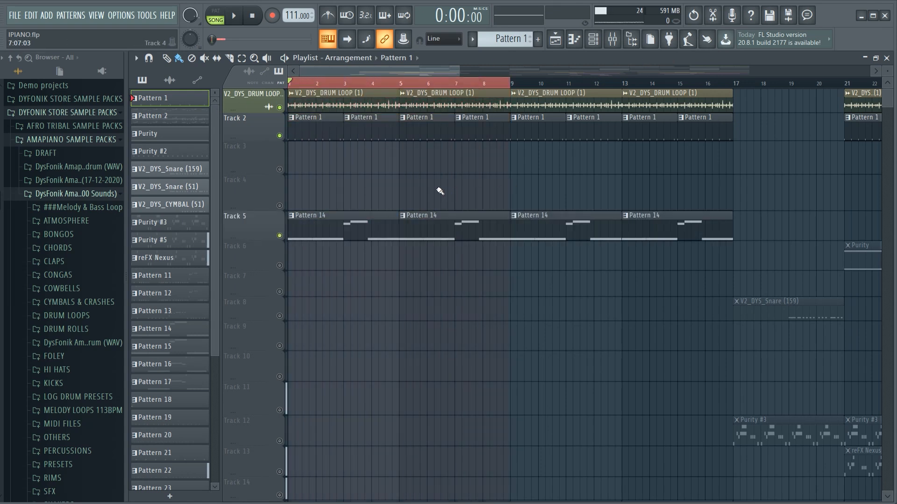
{"action": "left_click", "coordinate": [379, 225]}
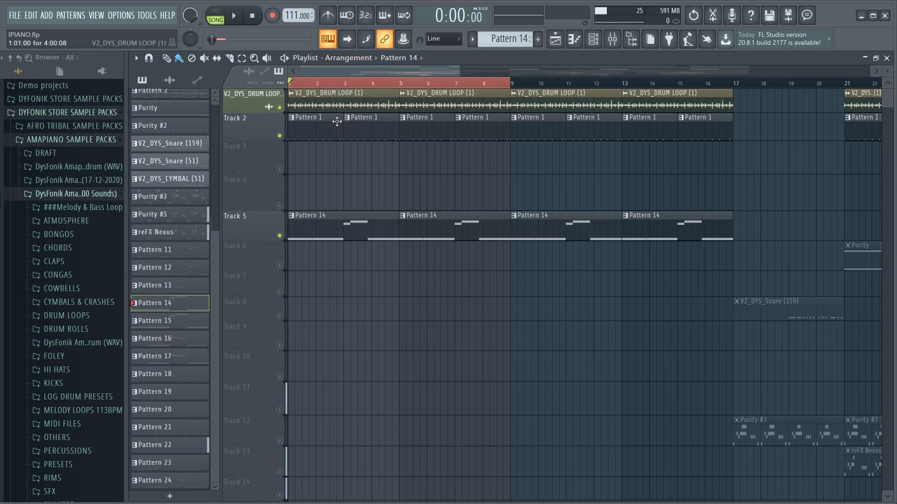
{"action": "key", "text": "space"}
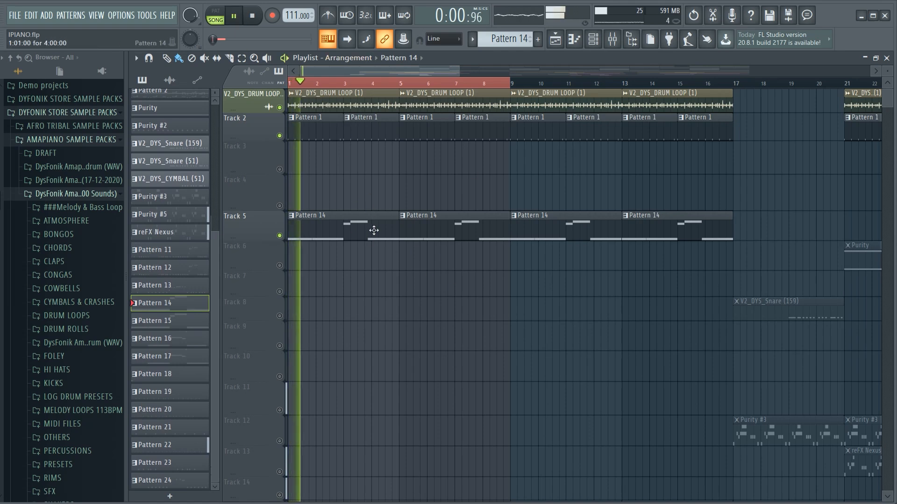
- Examine Pattern 14's GMS synth settings in the channel rack and its notes in the piano roll
{"action": "left_click", "coordinate": [598, 43]}
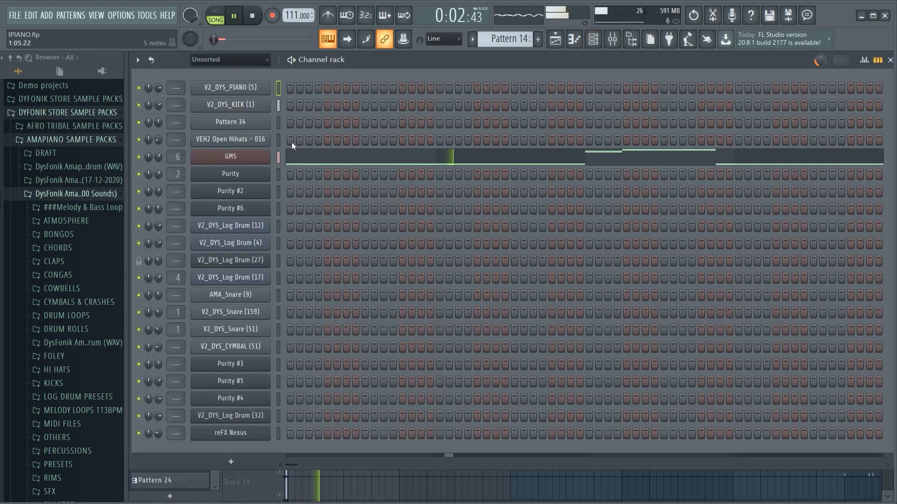
{"action": "left_click", "coordinate": [244, 159]}
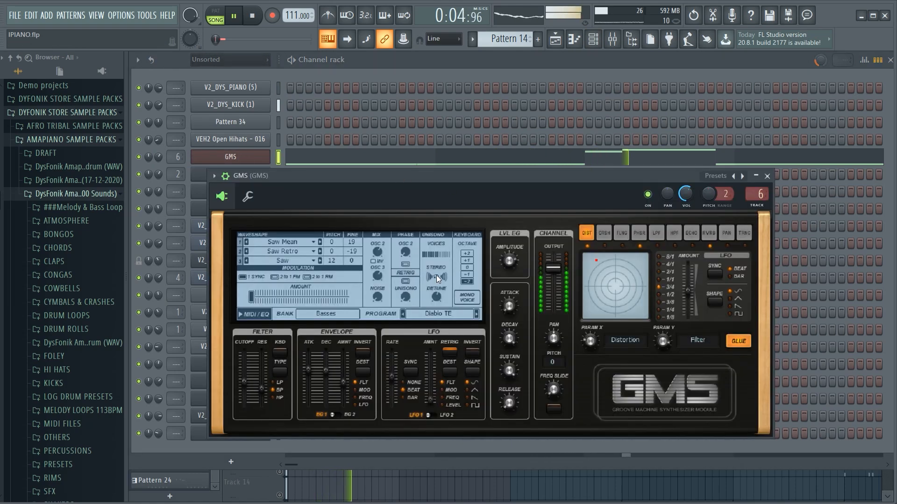
{"action": "left_click", "coordinate": [766, 176]}
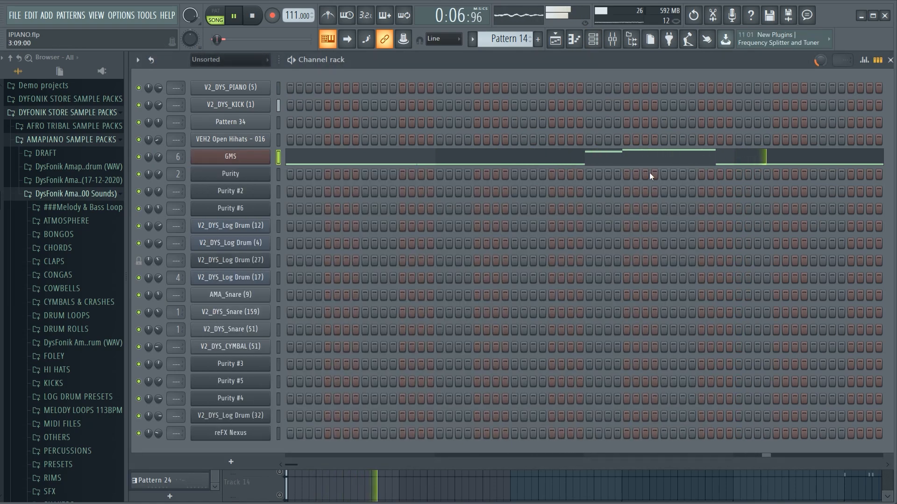
{"action": "left_click", "coordinate": [677, 159]}
{"action": "left_click_drag", "start_coordinate": [517, 69], "coordinate": [545, 89]}
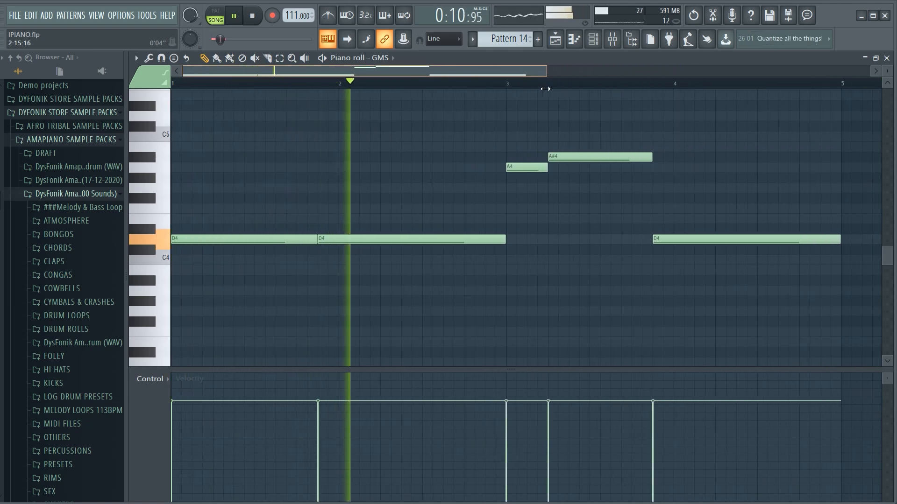
- Inspect the Fruity parametric EQ 2 curve on the GMS mixer track and close the effect
{"action": "left_click", "coordinate": [596, 43]}
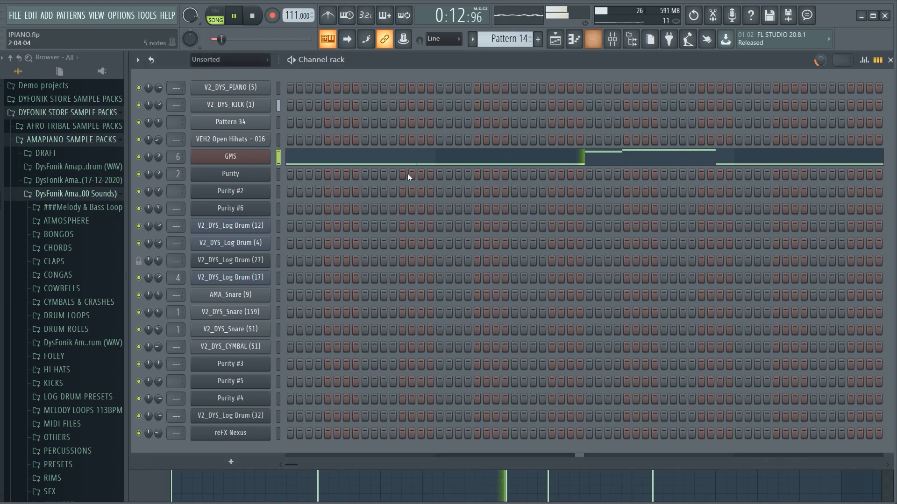
{"action": "left_click", "coordinate": [612, 41]}
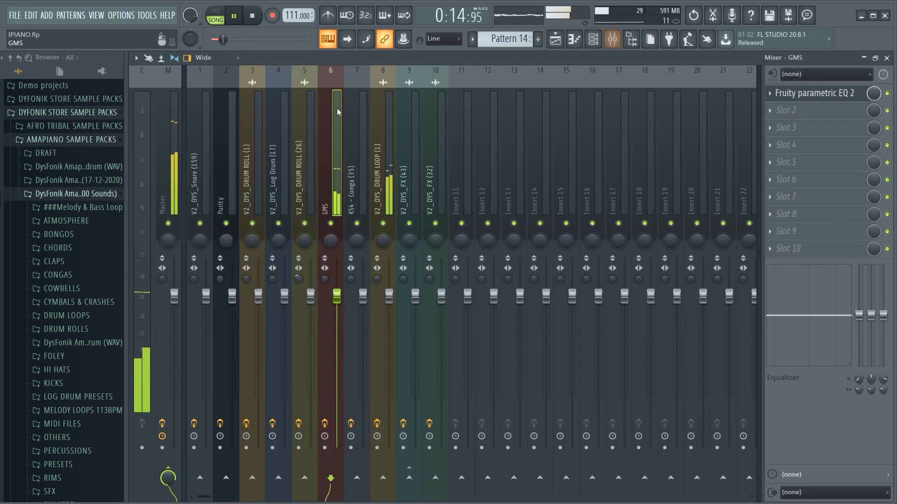
{"action": "left_click", "coordinate": [815, 93]}
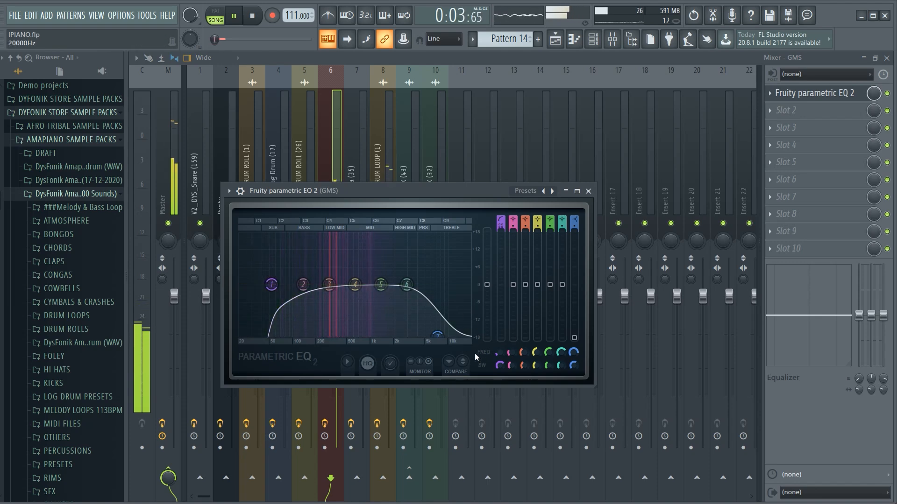
{"action": "left_click", "coordinate": [587, 191]}
- Return to the playlist, clear the bar selection on the timeline and stop playback
{"action": "left_click", "coordinate": [564, 41]}
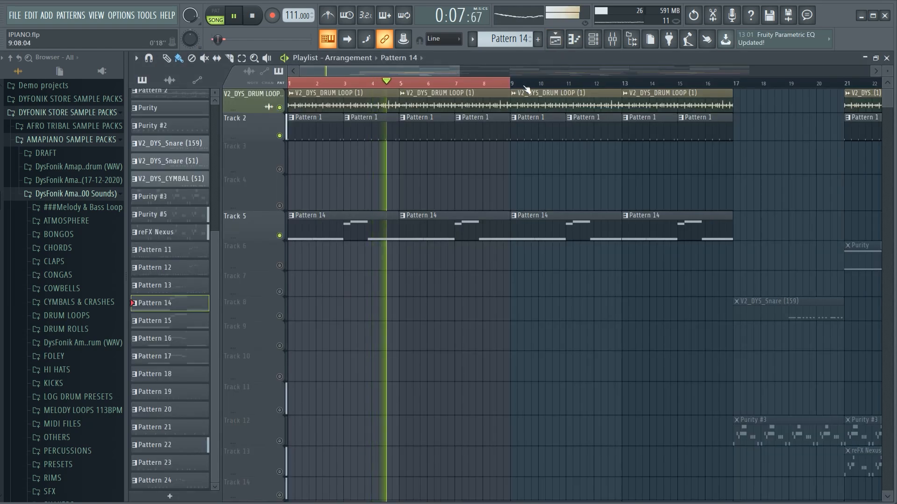
{"action": "right_click", "coordinate": [528, 87]}
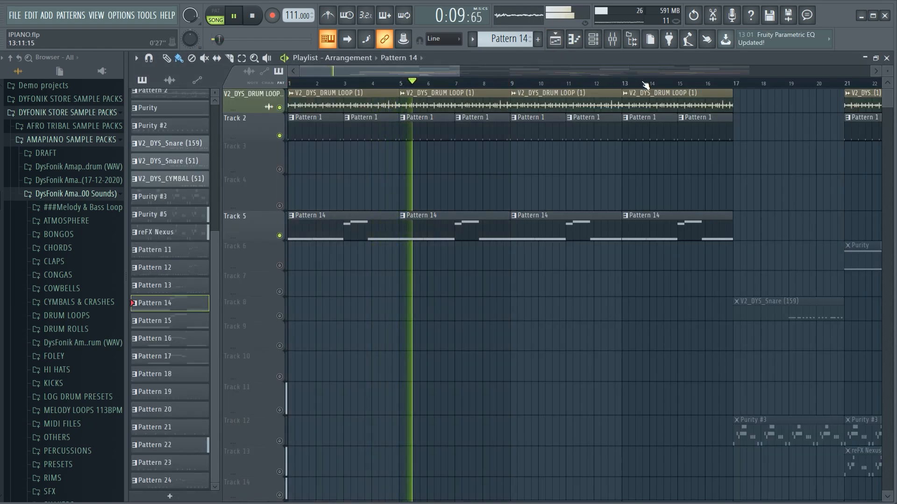
{"action": "key", "text": "space"}
- Unmute Track 15, pick its Pattern 16 and select bars 9 to 12 on the timeline
{"action": "scroll", "coordinate": [654, 86], "scroll_direction": "down", "scroll_amount": 3}
{"action": "scroll", "coordinate": [745, 236], "scroll_direction": "down", "scroll_amount": 1}
{"action": "scroll", "coordinate": [743, 238], "scroll_direction": "down", "scroll_amount": 5}
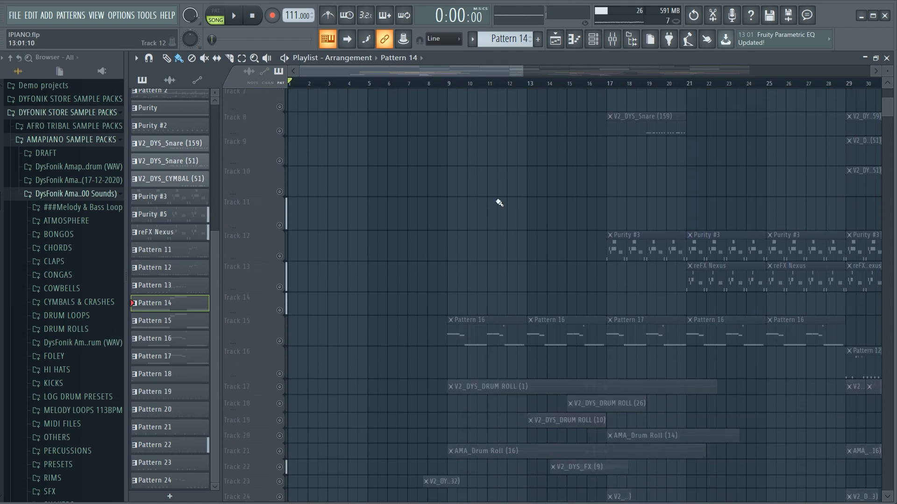
{"action": "scroll", "coordinate": [452, 88], "scroll_direction": "down", "scroll_amount": 3}
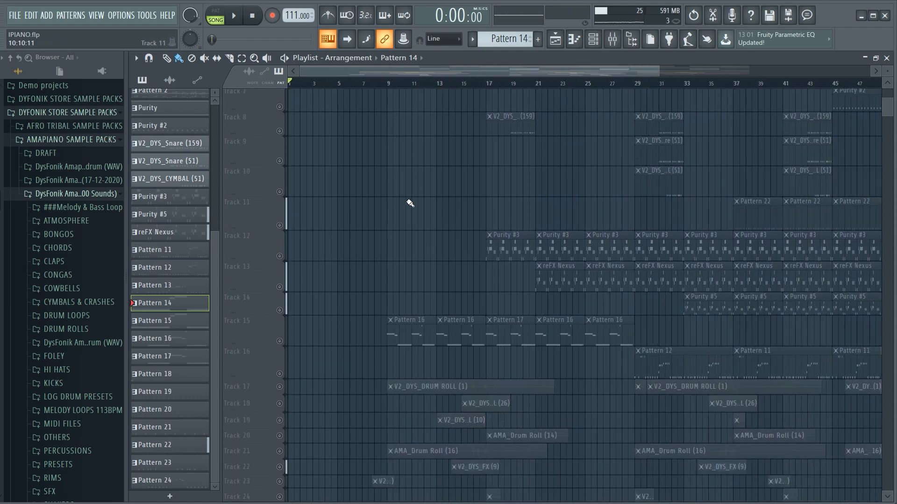
{"action": "scroll", "coordinate": [411, 200], "scroll_direction": "down", "scroll_amount": 2}
{"action": "left_click_drag", "start_coordinate": [390, 89], "coordinate": [433, 170]}
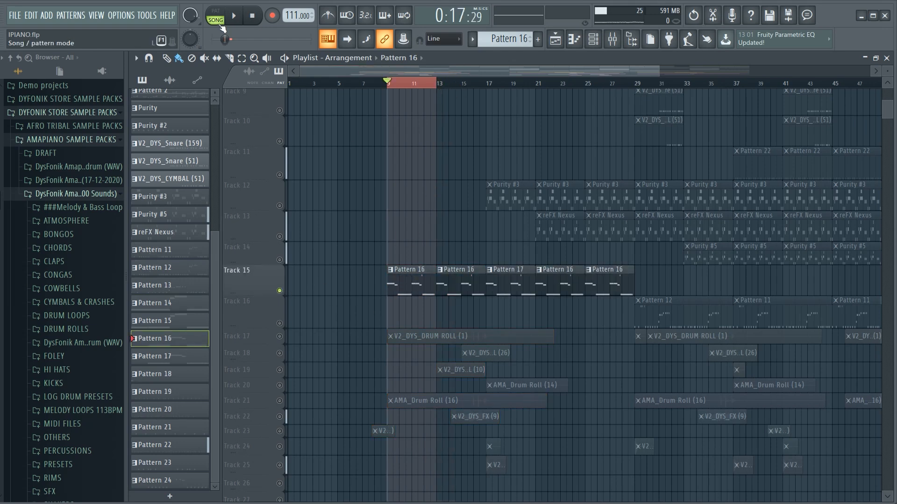
- Play Pattern 16 on its own and examine the V2_DYS_Log Drum (17) channel's Fruity DX10 settings and preset list
{"action": "left_click", "coordinate": [593, 39]}
{"action": "left_click", "coordinate": [244, 279]}
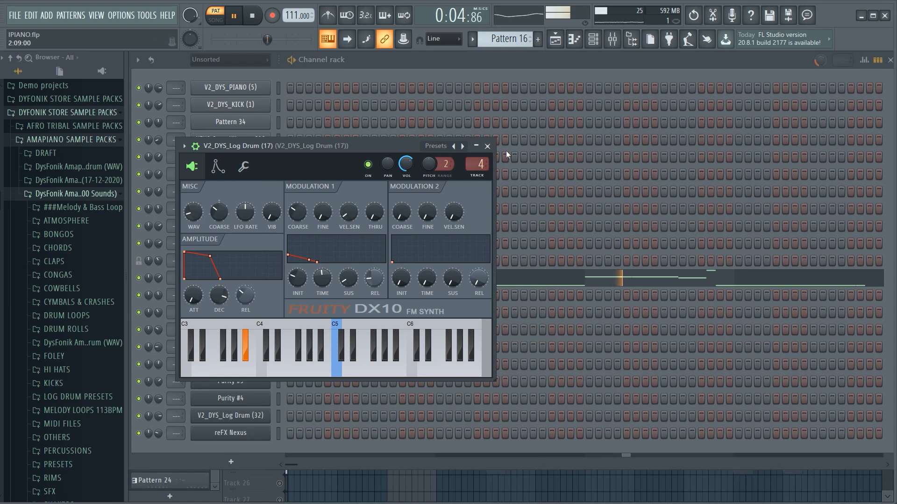
{"action": "right_click", "coordinate": [463, 148]}
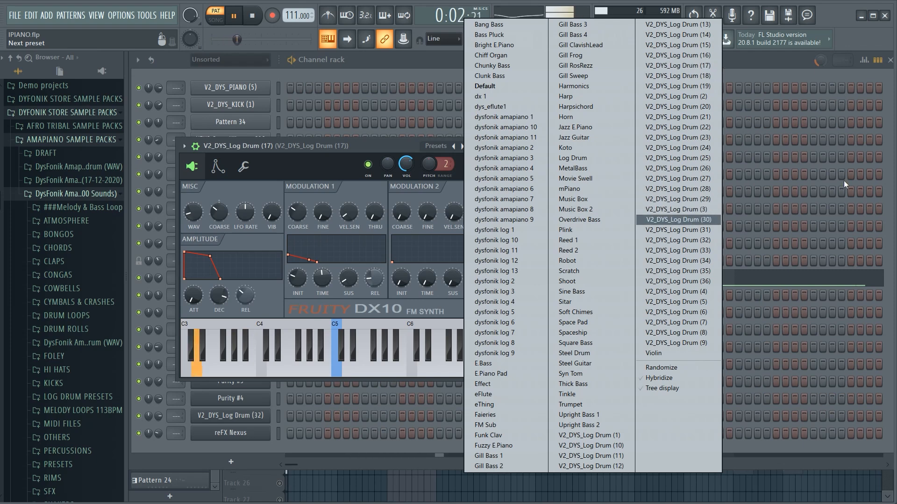
{"action": "left_click", "coordinate": [807, 166]}
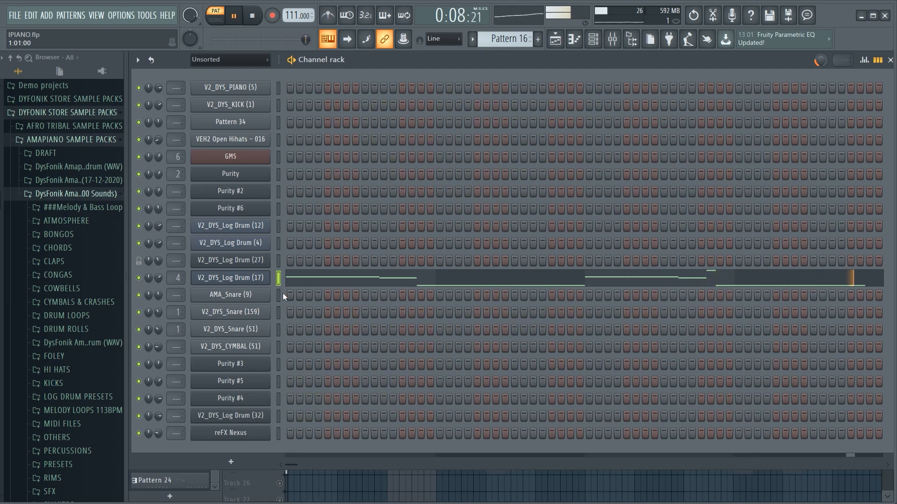
- Switch the playlist back to song mode and play the selected bars with the Track 15 log drum
{"action": "left_click", "coordinate": [556, 40]}
{"action": "scroll", "coordinate": [400, 276], "scroll_direction": "down", "scroll_amount": 3}
{"action": "scroll", "coordinate": [402, 217], "scroll_direction": "up", "scroll_amount": 2}
{"action": "scroll", "coordinate": [402, 217], "scroll_direction": "up", "scroll_amount": 1}
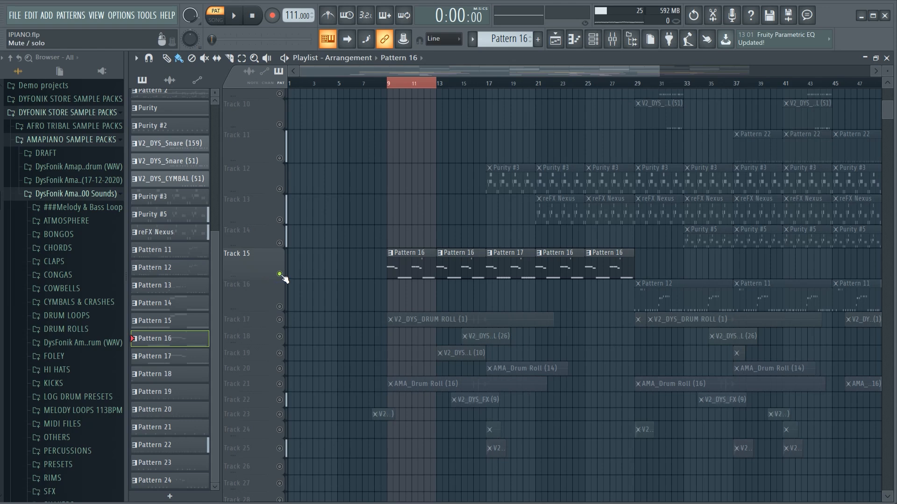
{"action": "scroll", "coordinate": [363, 220], "scroll_direction": "up", "scroll_amount": 8}
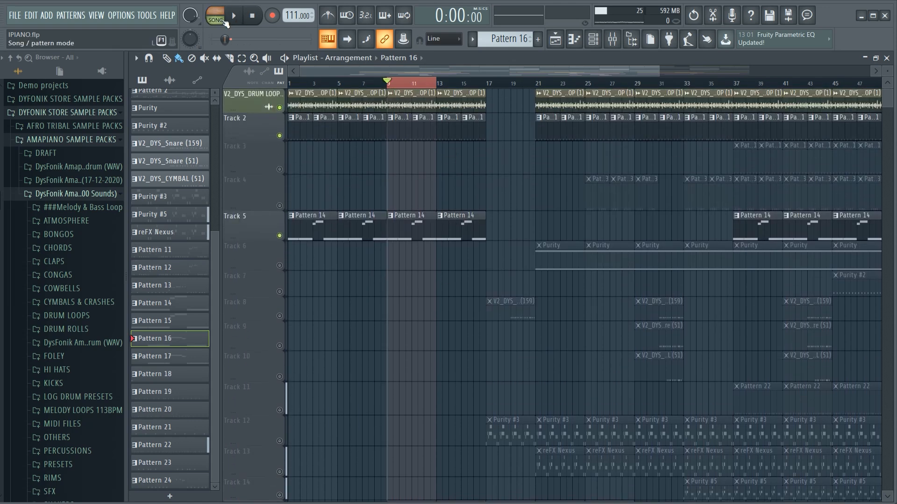
{"action": "left_click", "coordinate": [220, 20]}
{"action": "scroll", "coordinate": [428, 211], "scroll_direction": "down", "scroll_amount": 9}
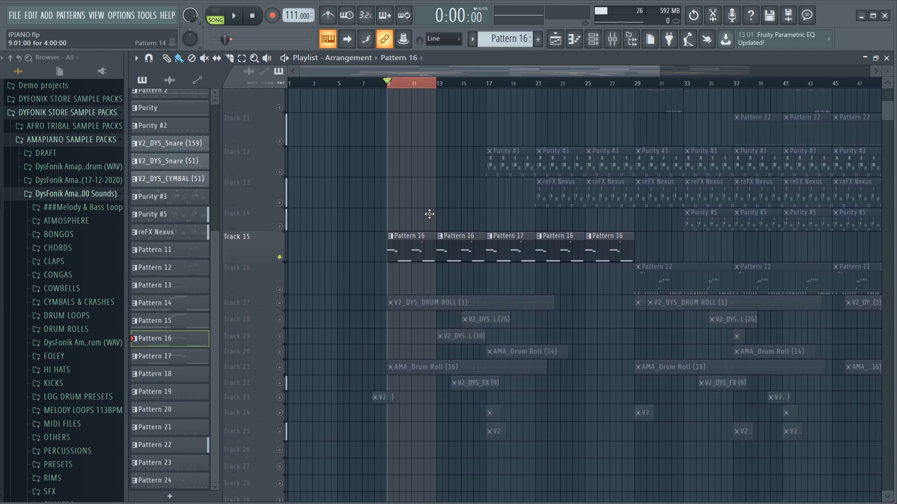
{"action": "key", "text": "space"}
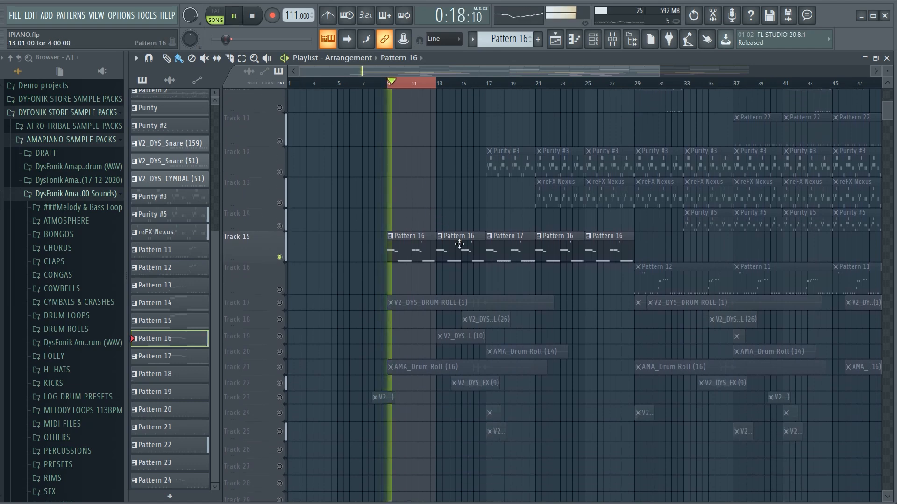
- Enlarge Tracks 17 and 21 and unmute their V2_DYS_DRUM ROLL (1) and AMA_Drum Roll (16) clips
{"action": "scroll", "coordinate": [471, 266], "scroll_direction": "up", "scroll_amount": 5}
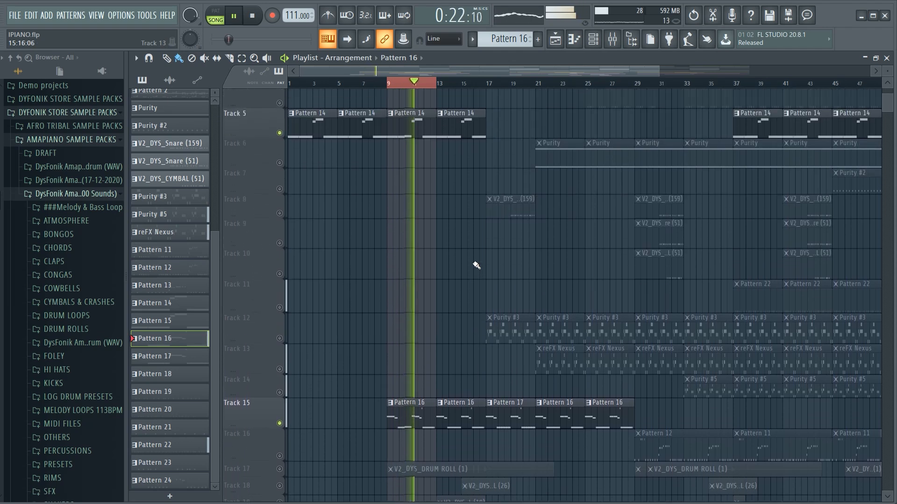
{"action": "scroll", "coordinate": [474, 266], "scroll_direction": "down", "scroll_amount": 8}
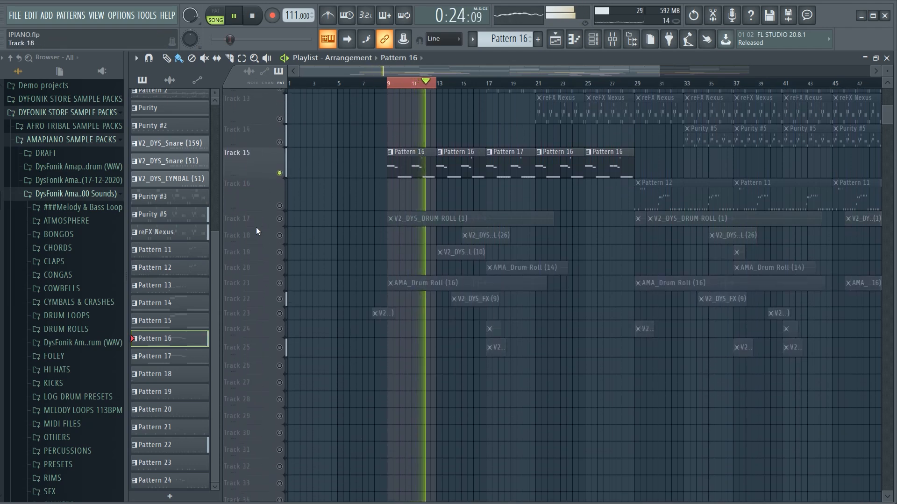
{"action": "left_click_drag", "start_coordinate": [262, 228], "coordinate": [262, 235]}
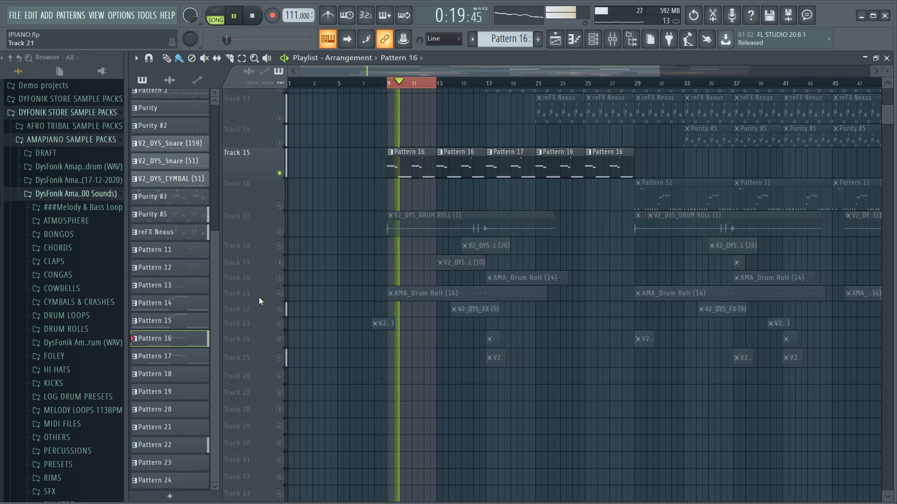
{"action": "left_click_drag", "start_coordinate": [262, 299], "coordinate": [263, 320]}
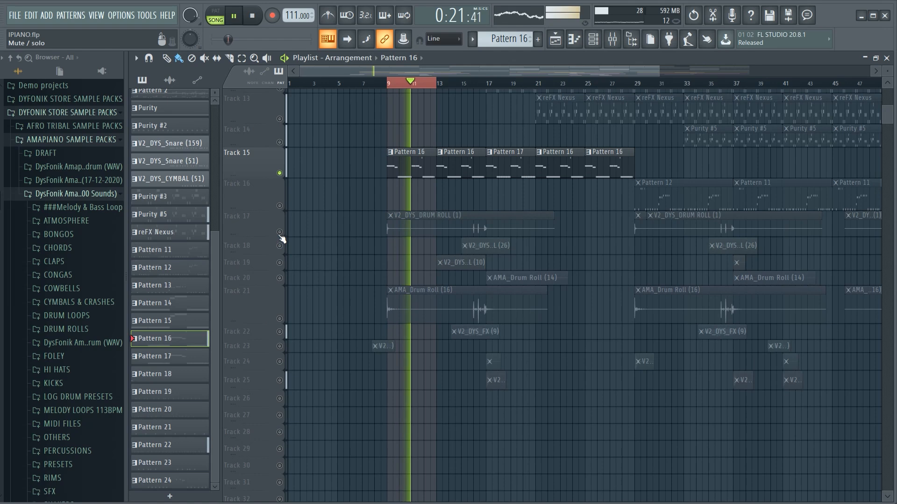
{"action": "left_click", "coordinate": [280, 232]}
{"action": "left_click", "coordinate": [280, 319]}
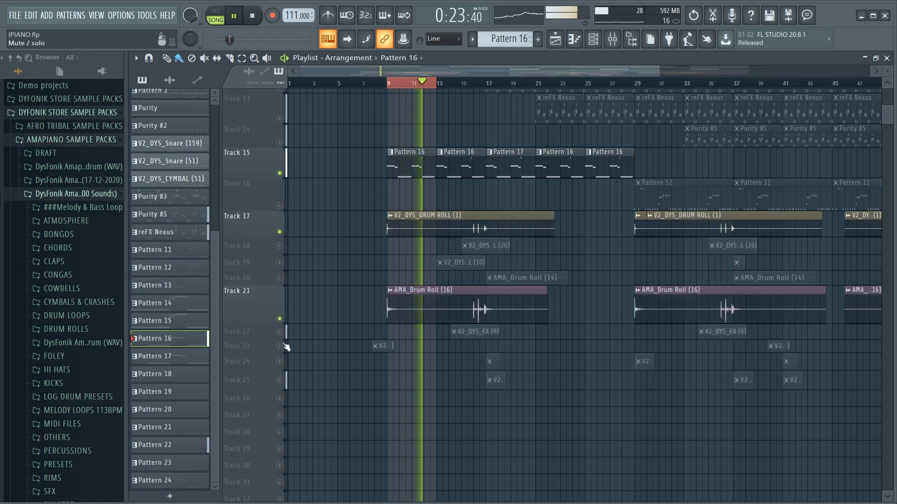
- Unmute Tracks 23, 19, 18 and 22, and clear the bar selection on the timeline
{"action": "left_click", "coordinate": [280, 346]}
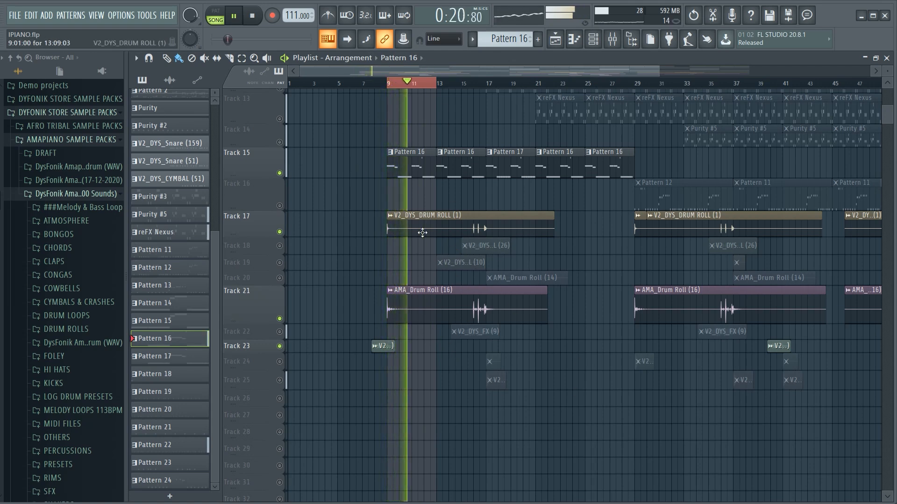
{"action": "left_click", "coordinate": [280, 262]}
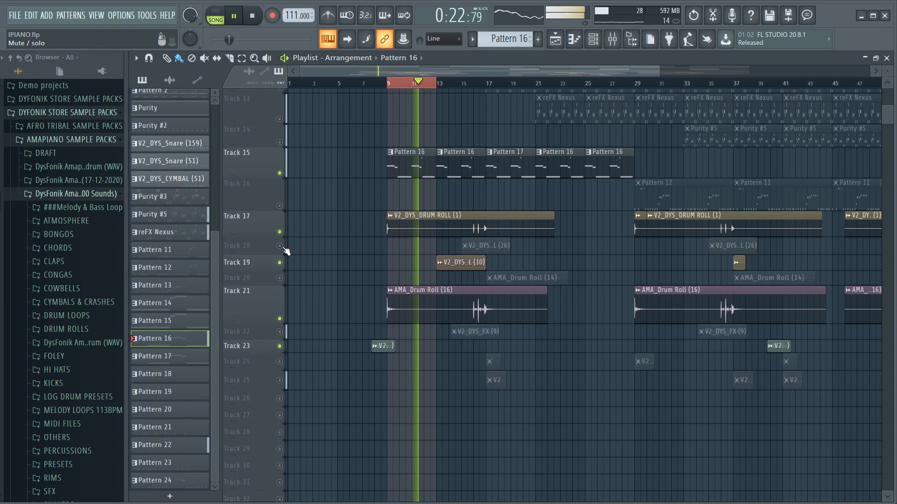
{"action": "left_click", "coordinate": [279, 246]}
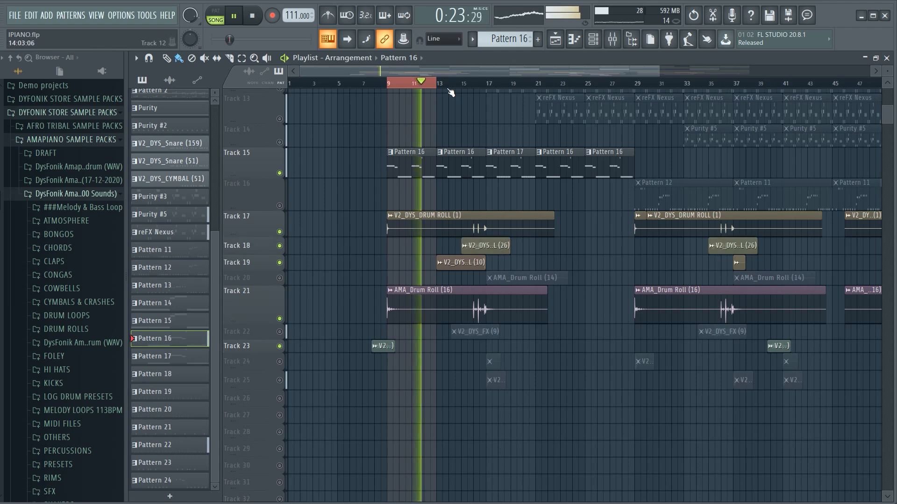
{"action": "left_click", "coordinate": [279, 332]}
- Enlarge Tracks 22 and 18, and stop playback with the playhead placed in bar 14
{"action": "left_click_drag", "start_coordinate": [270, 340], "coordinate": [268, 358]}
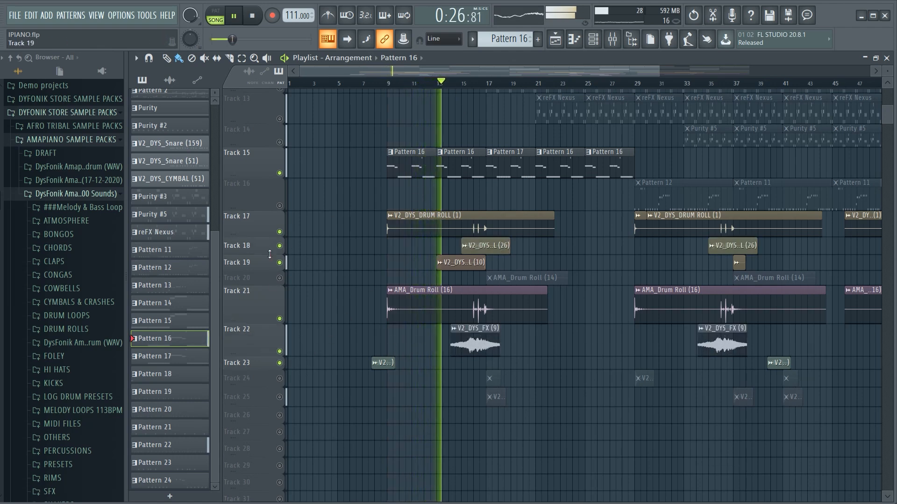
{"action": "left_click_drag", "start_coordinate": [268, 255], "coordinate": [268, 270]}
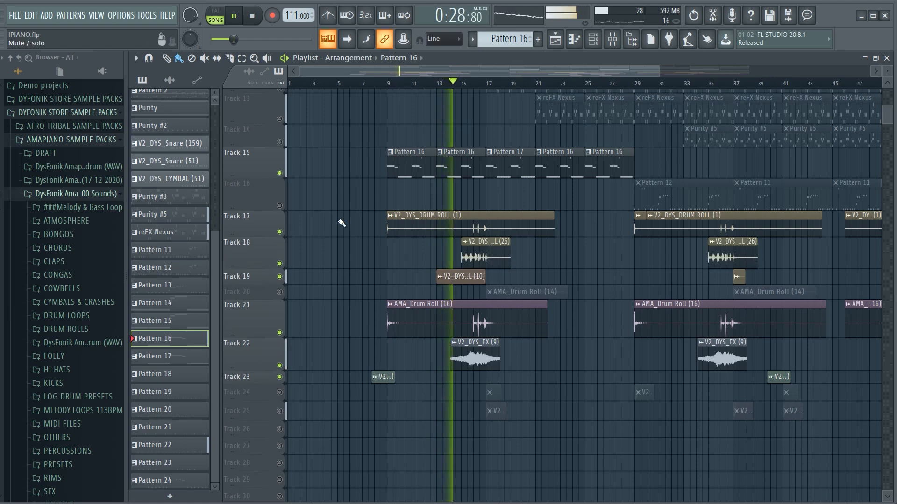
{"action": "scroll", "coordinate": [496, 87], "scroll_direction": "up", "scroll_amount": 3}
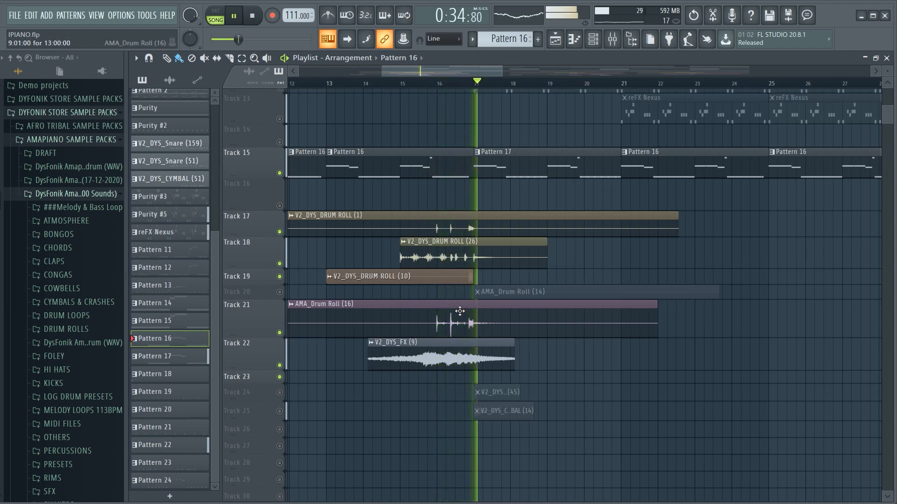
{"action": "key", "text": "space"}
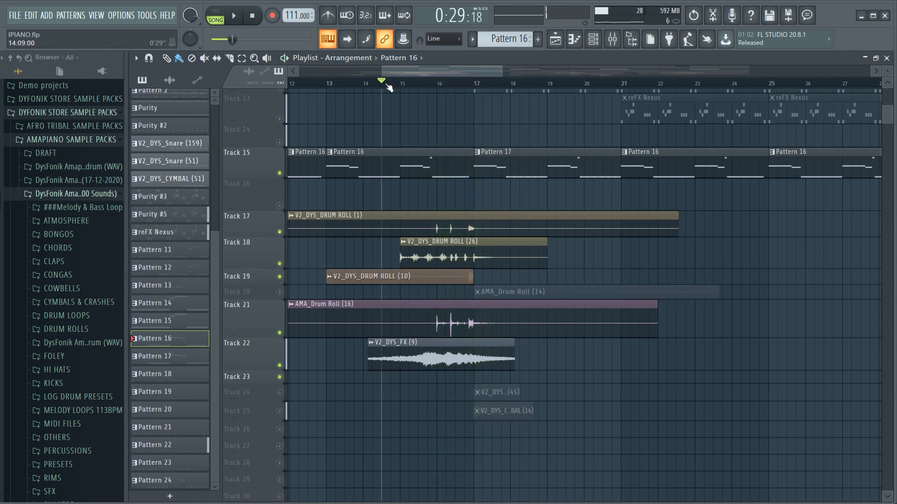
- Unmute Tracks 20, 24 and 25, enlarge them, and play the arrangement from bar 14 to hear their clips
{"action": "left_click", "coordinate": [280, 292]}
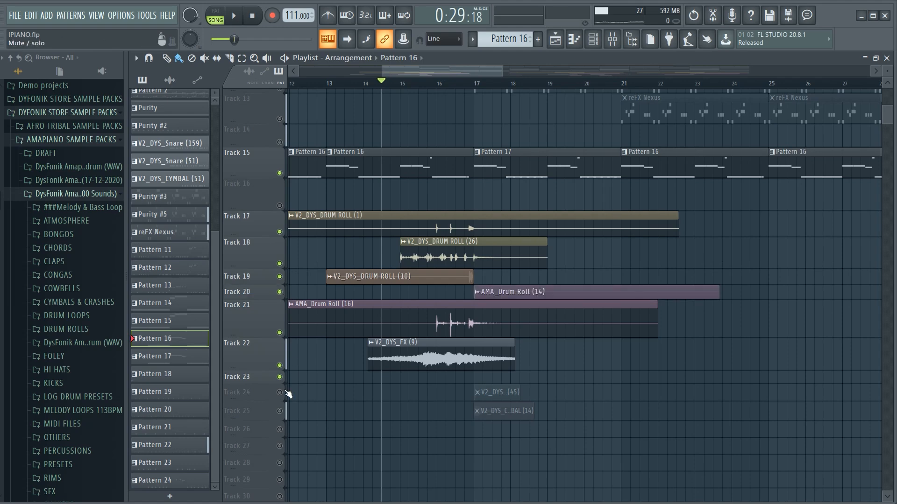
{"action": "key", "text": "space"}
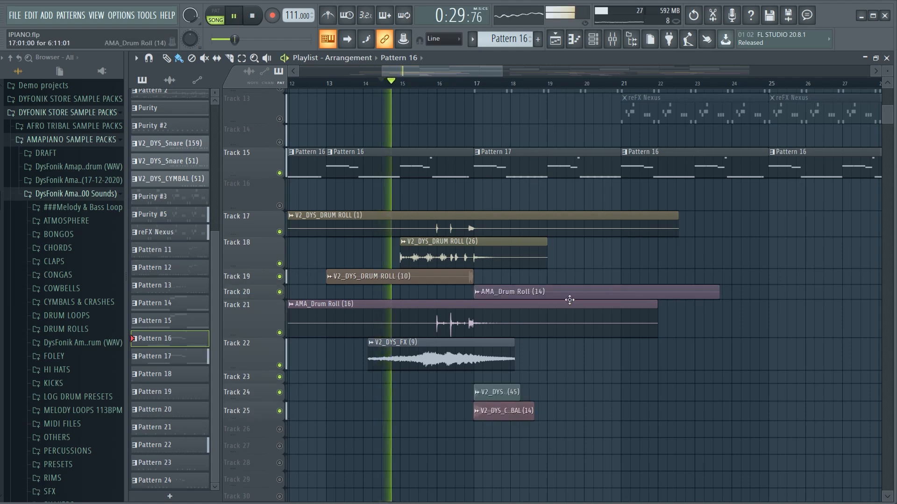
{"action": "left_click_drag", "start_coordinate": [270, 420], "coordinate": [271, 432]}
{"action": "left_click_drag", "start_coordinate": [268, 400], "coordinate": [269, 414]}
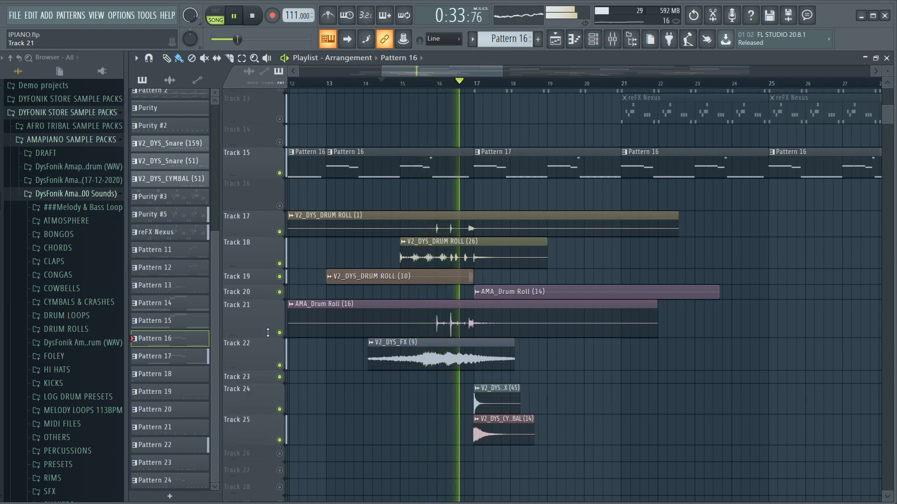
{"action": "left_click_drag", "start_coordinate": [261, 298], "coordinate": [261, 315]}
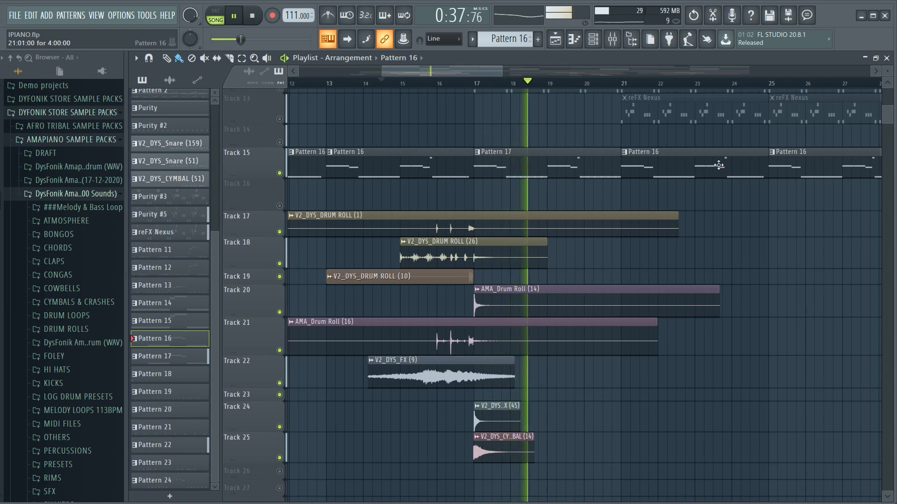
{"action": "key", "text": "space"}
- Pick the first Purity #3 clip on Track 12 as the active pattern and select bars 17 to 20 on the timeline
{"action": "scroll", "coordinate": [578, 74], "scroll_direction": "down", "scroll_amount": 3}
{"action": "scroll", "coordinate": [609, 177], "scroll_direction": "up", "scroll_amount": 8}
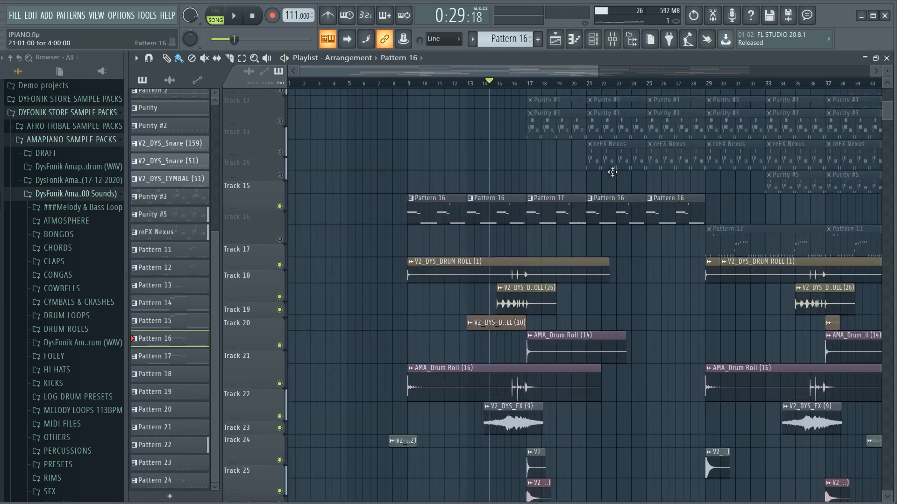
{"action": "scroll", "coordinate": [610, 177], "scroll_direction": "up", "scroll_amount": 1}
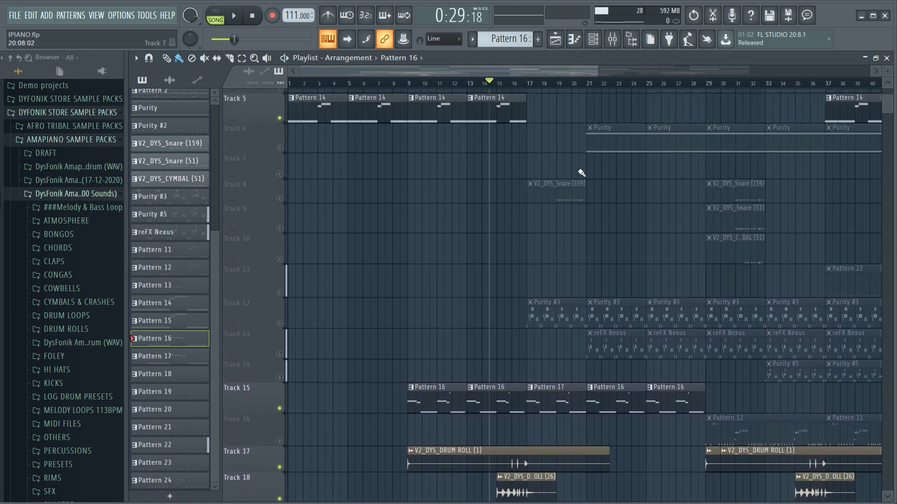
{"action": "left_click", "coordinate": [561, 307]}
{"action": "left_click_drag", "start_coordinate": [530, 86], "coordinate": [589, 86]}
{"action": "left_click", "coordinate": [659, 270]}
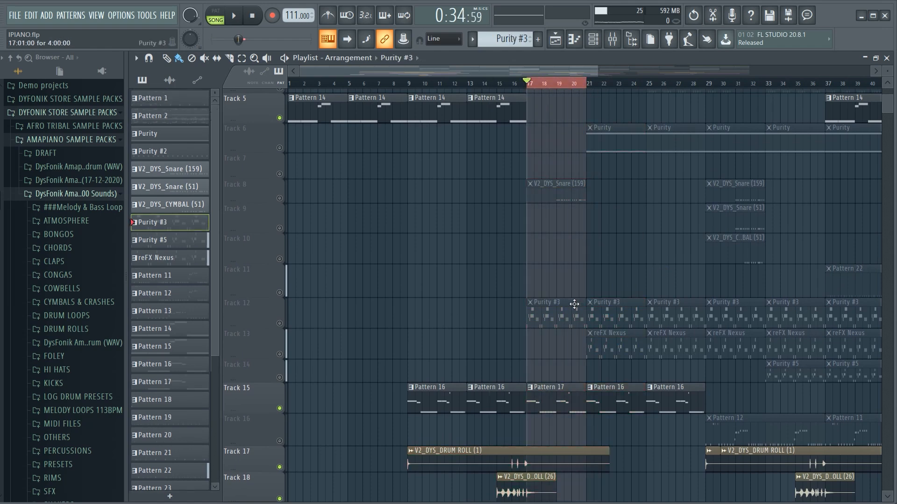
- Unmute Track 12 and show the Purity #3 pattern in the channel rack in pattern mode
{"action": "left_click", "coordinate": [602, 40]}
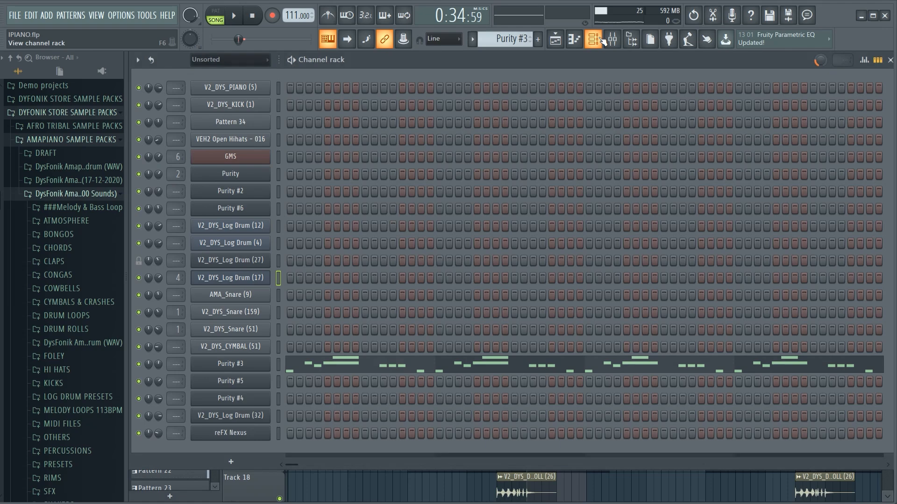
{"action": "left_click", "coordinate": [556, 41]}
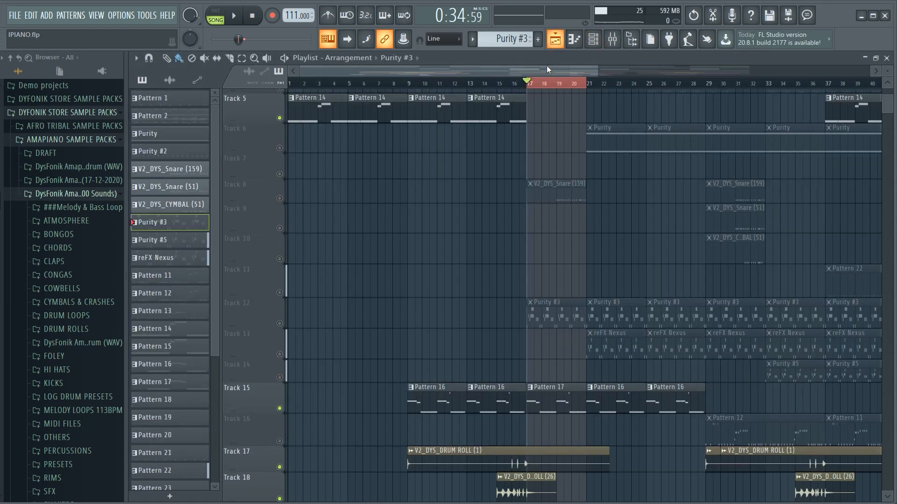
{"action": "left_click", "coordinate": [280, 324]}
{"action": "left_click", "coordinate": [602, 40]}
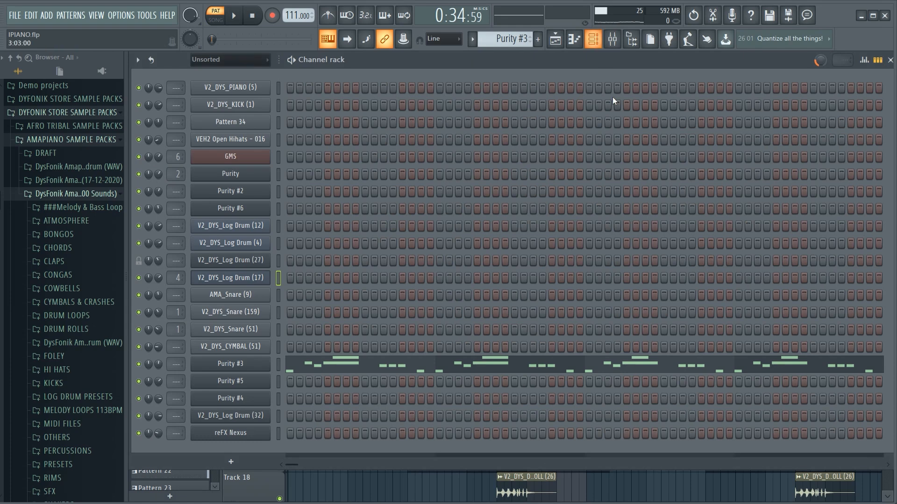
- Play the Purity #3 pattern while examining its four bars of notes in the piano roll
{"action": "key", "text": "space"}
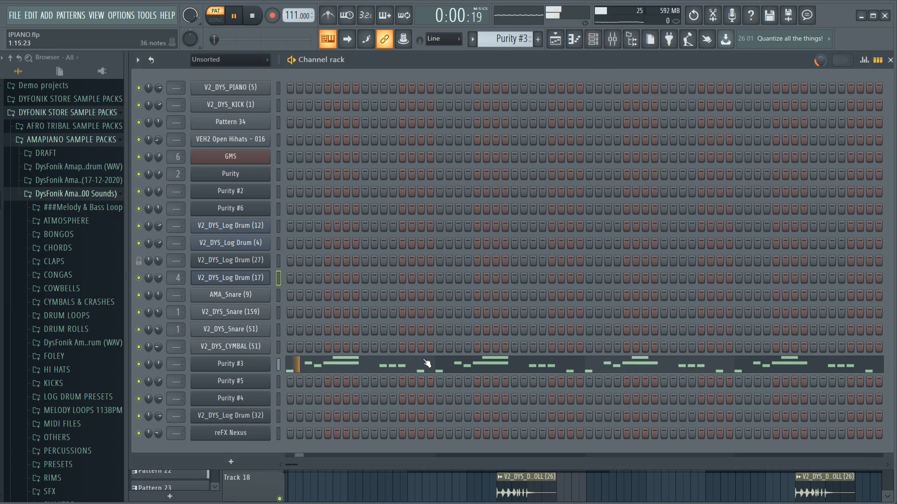
{"action": "left_click", "coordinate": [396, 366]}
{"action": "scroll", "coordinate": [473, 163], "scroll_direction": "down", "scroll_amount": 2}
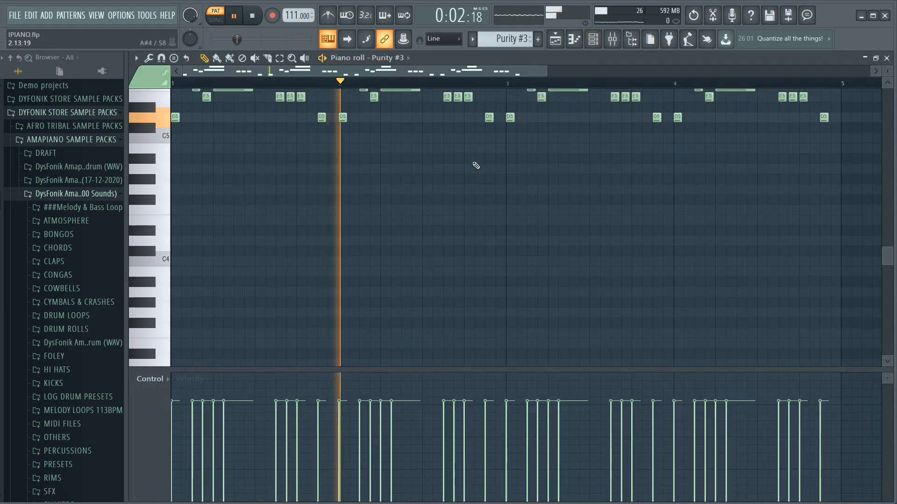
{"action": "scroll", "coordinate": [494, 76], "scroll_direction": "down", "scroll_amount": 2}
{"action": "scroll", "coordinate": [497, 85], "scroll_direction": "down", "scroll_amount": 3}
{"action": "scroll", "coordinate": [406, 243], "scroll_direction": "up", "scroll_amount": 3}
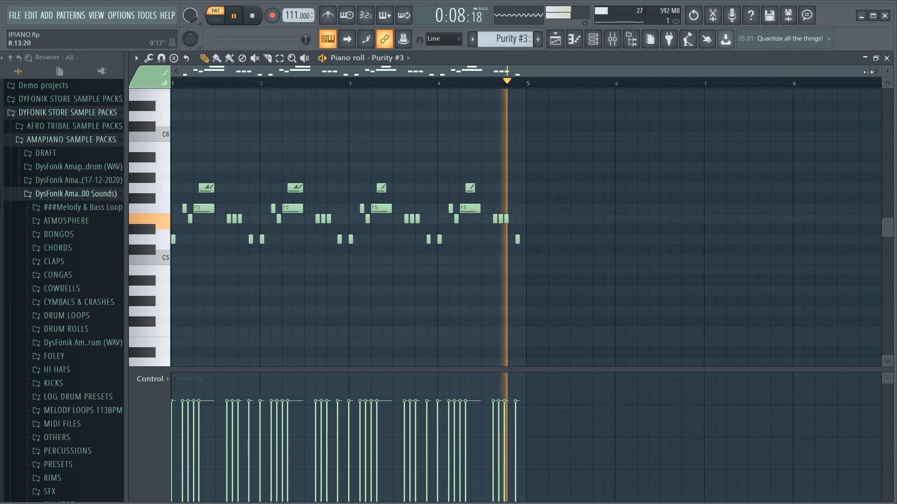
{"action": "key", "text": "space"}
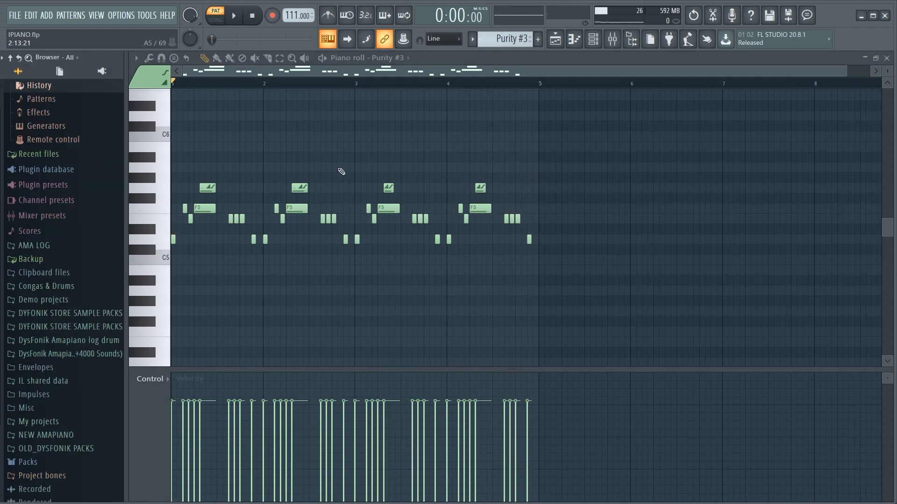
- Select the first half of bar 1 in the piano roll, deselect its notes, and play that section
{"action": "left_click_drag", "start_coordinate": [841, 74], "coordinate": [172, 84]}
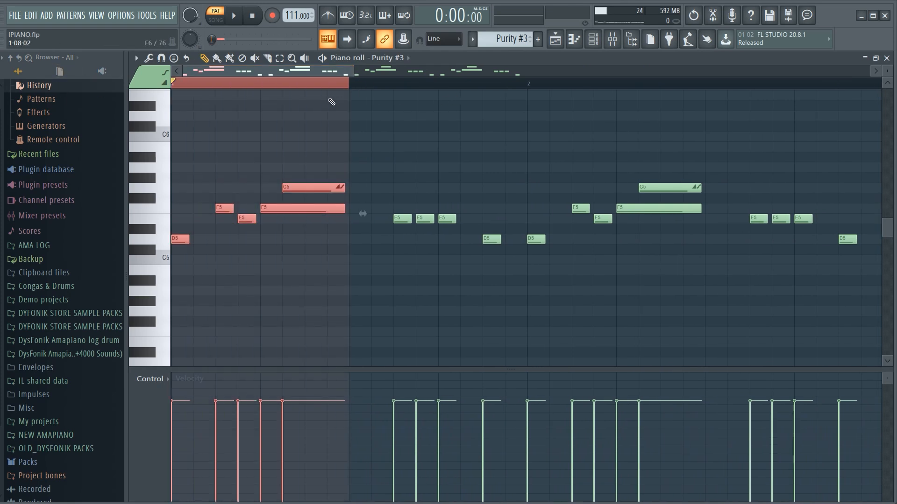
{"action": "left_click", "coordinate": [305, 161]}
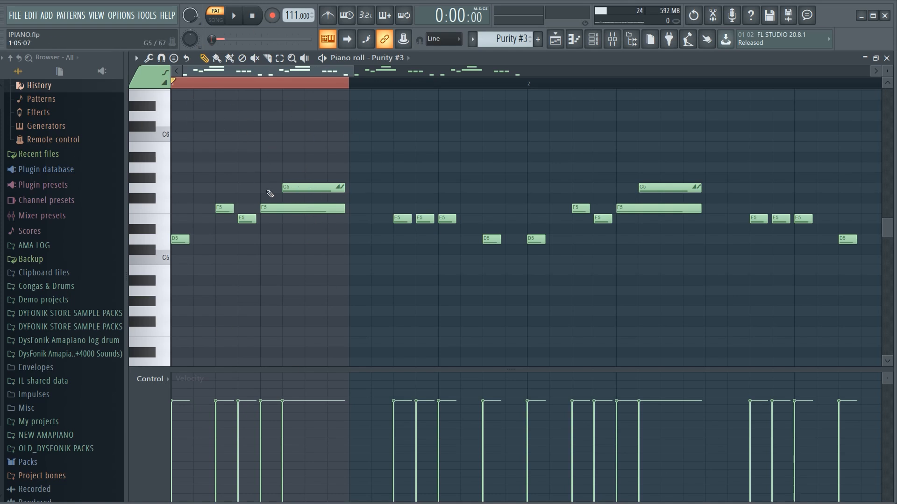
{"action": "key", "text": "space"}
{"action": "key", "text": "space"}
- Shorten the long F5 note in bar 1, turn off slide and portamento on the overlapping G5, and play the result
{"action": "left_click_drag", "start_coordinate": [341, 211], "coordinate": [289, 214]}
{"action": "double_click", "coordinate": [295, 186]}
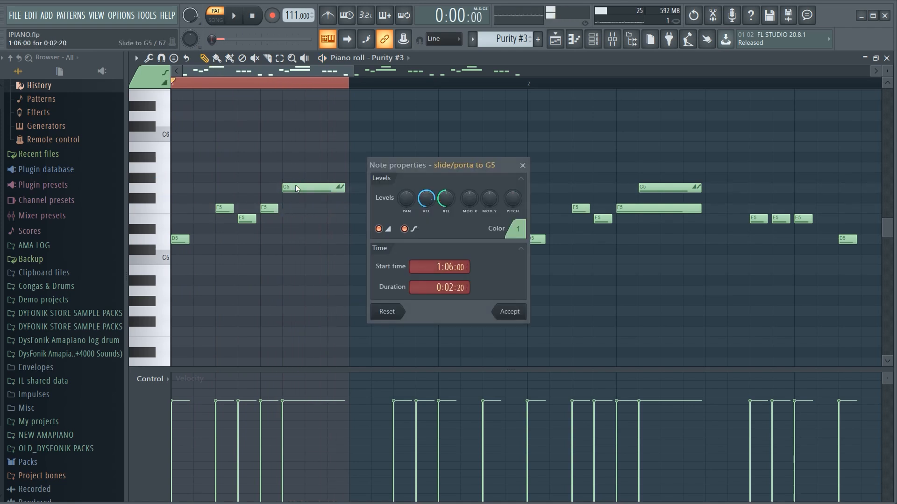
{"action": "left_click", "coordinate": [405, 229]}
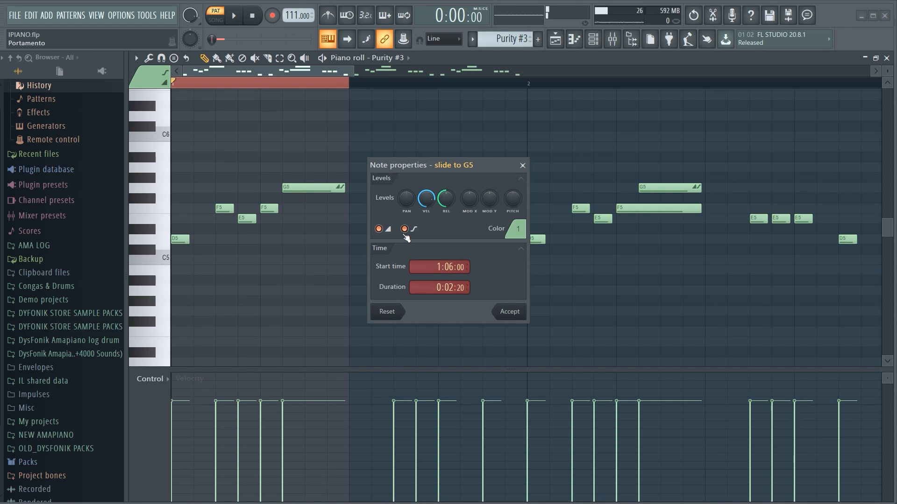
{"action": "left_click", "coordinate": [509, 312]}
{"action": "key", "text": "space"}
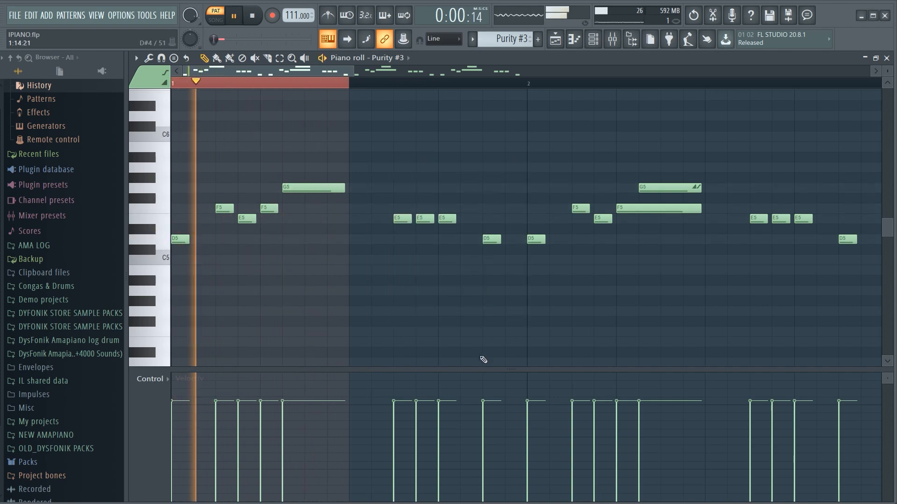
{"action": "key", "text": "space"}
- Lengthen the F5 note to the end of the G5 again and turn slide and portamento back on for the G5
{"action": "left_click_drag", "start_coordinate": [276, 212], "coordinate": [340, 228]}
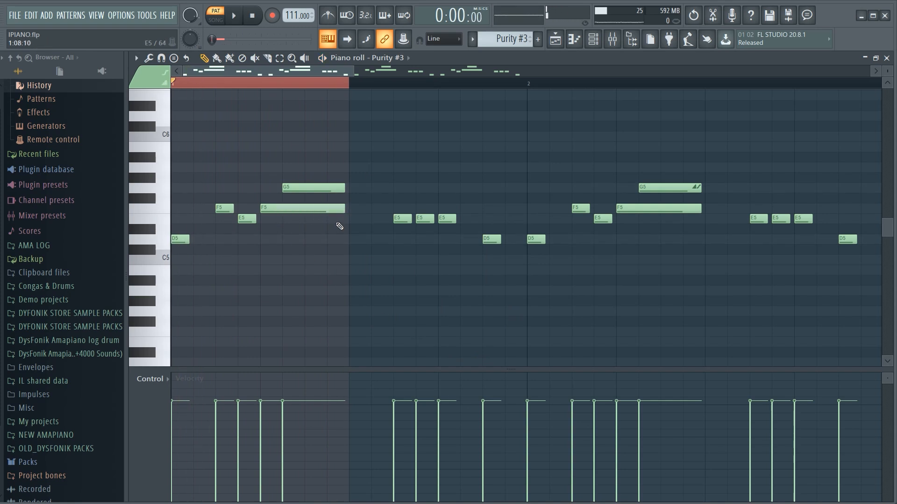
{"action": "double_click", "coordinate": [314, 188]}
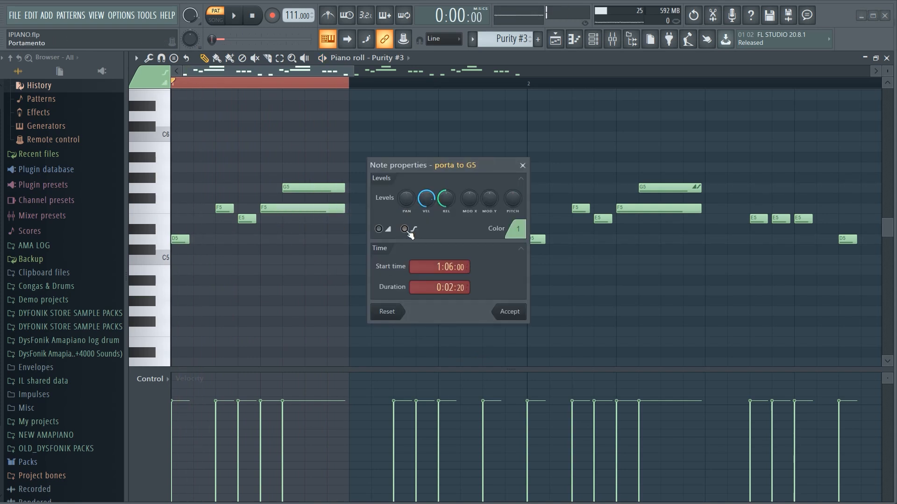
{"action": "left_click", "coordinate": [522, 313]}
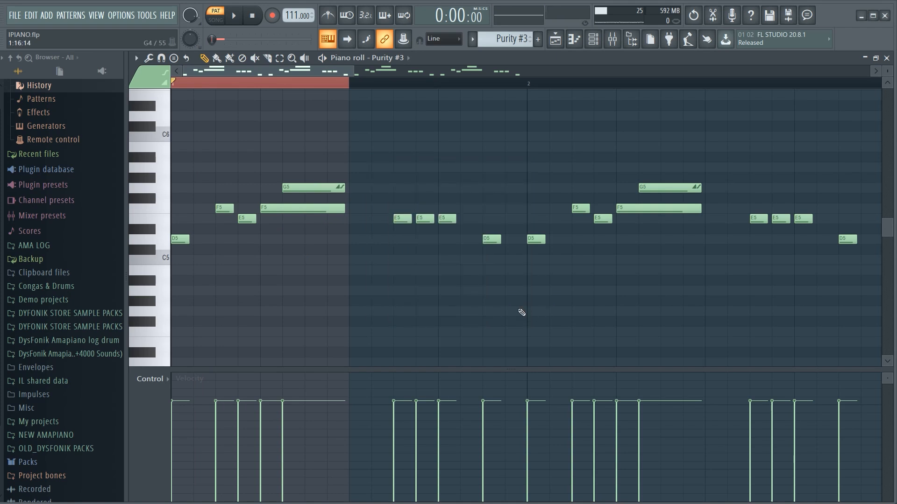
- Check the first G5 note's slide and portamento properties, play the selected half bar, and clear the time selection
{"action": "double_click", "coordinate": [331, 187]}
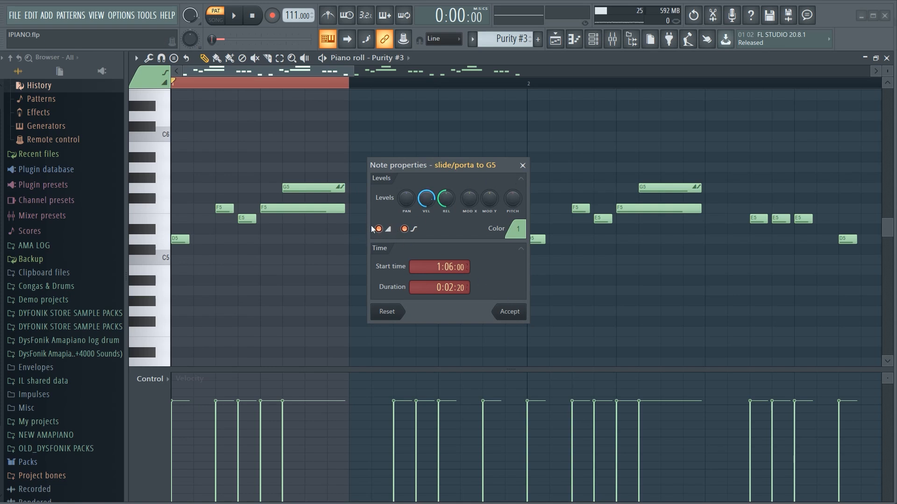
{"action": "left_click", "coordinate": [511, 313]}
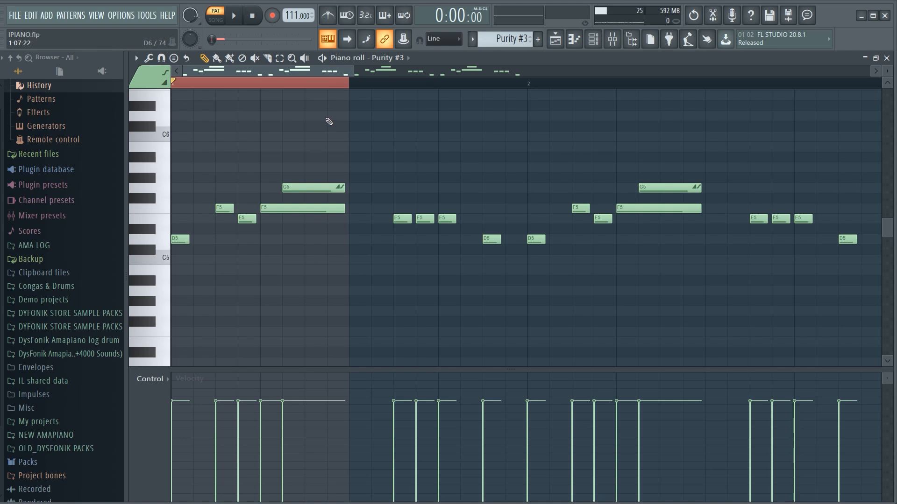
{"action": "key", "text": "space"}
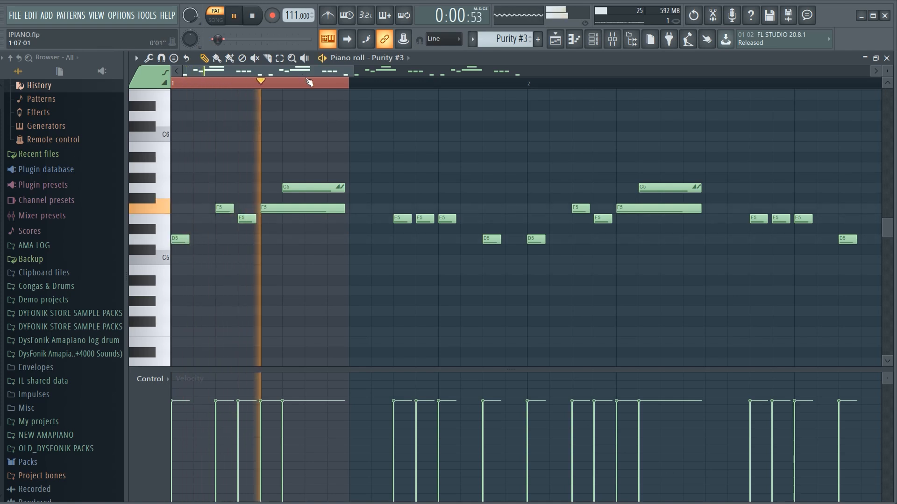
{"action": "key", "text": "space"}
{"action": "key", "text": "ctrl+d"}
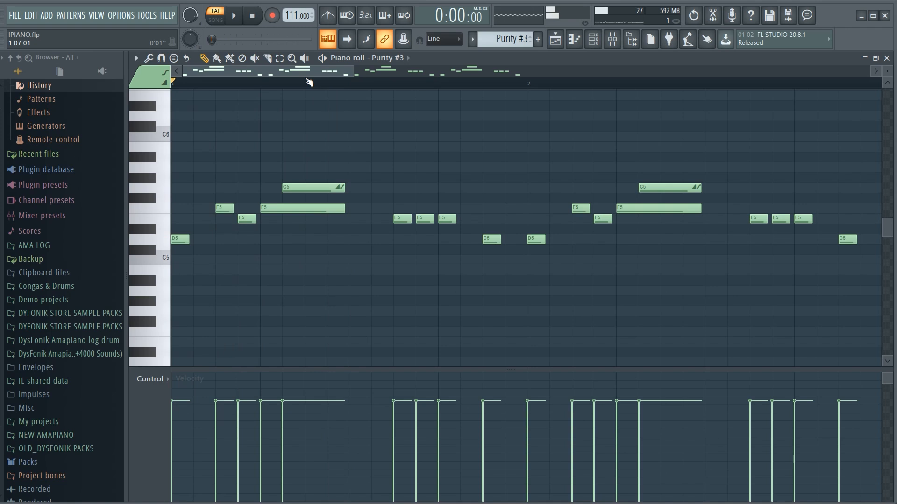
- Return from the Purity #3 piano roll to the playlist, clear its bar selection, and switch back to song mode
{"action": "scroll", "coordinate": [309, 82], "scroll_direction": "down", "scroll_amount": 4}
{"action": "scroll", "coordinate": [310, 82], "scroll_direction": "down", "scroll_amount": 2}
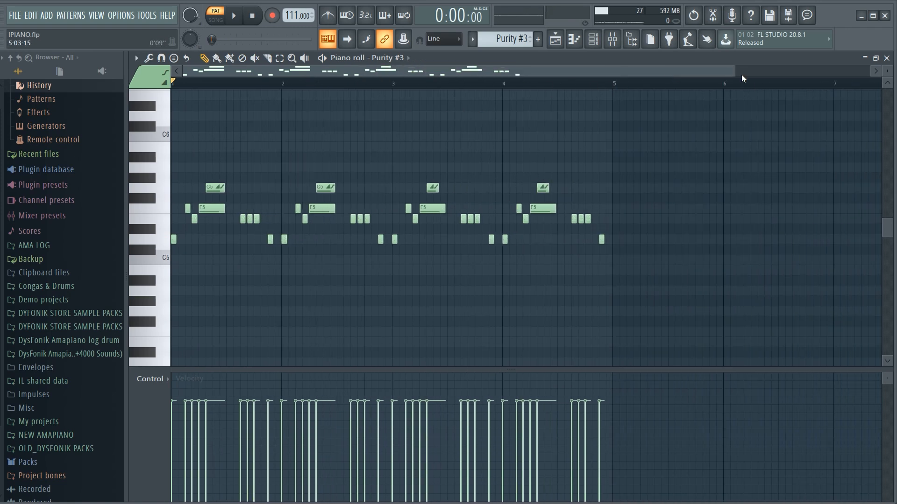
{"action": "left_click_drag", "start_coordinate": [735, 69], "coordinate": [364, 92]}
{"action": "scroll", "coordinate": [380, 144], "scroll_direction": "up", "scroll_amount": 3}
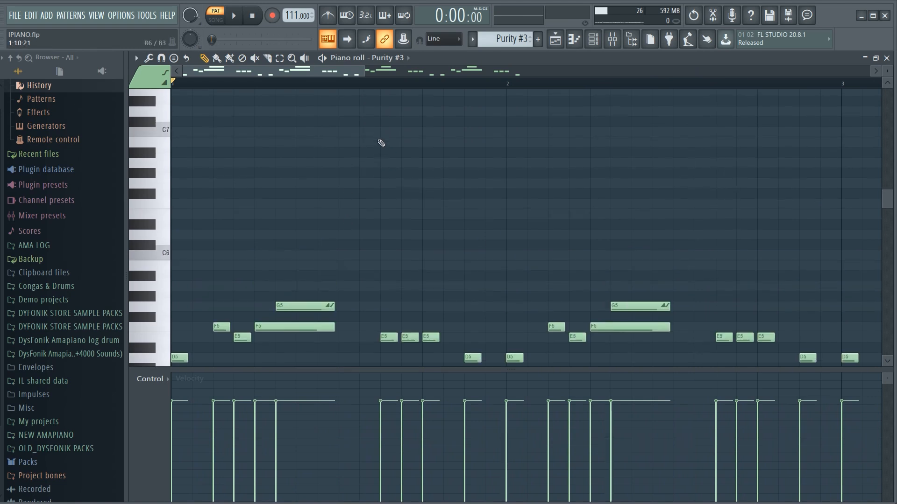
{"action": "scroll", "coordinate": [380, 144], "scroll_direction": "down", "scroll_amount": 4}
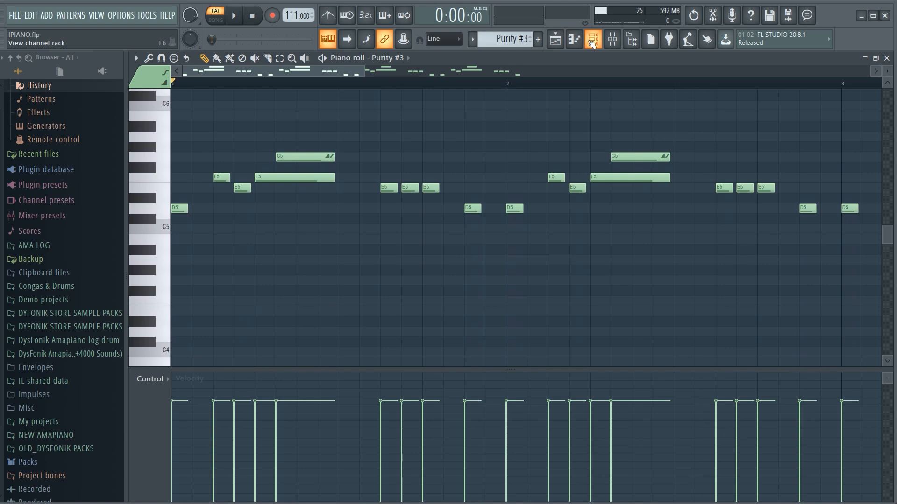
{"action": "left_click", "coordinate": [555, 39]}
{"action": "double_click", "coordinate": [552, 85]}
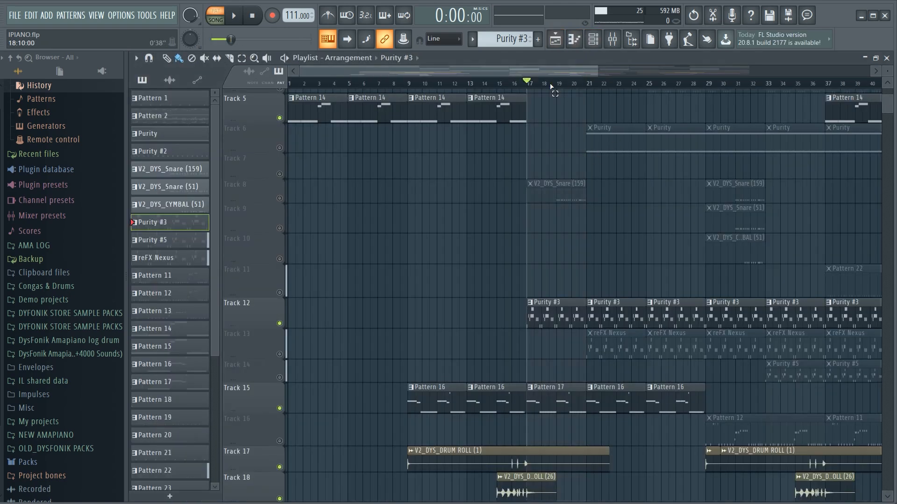
{"action": "key", "text": "l"}
- Unmute Track 8 and show its V2_DYS_Snare (159) pattern in the channel rack in pattern mode
{"action": "scroll", "coordinate": [551, 85], "scroll_direction": "down", "scroll_amount": 5}
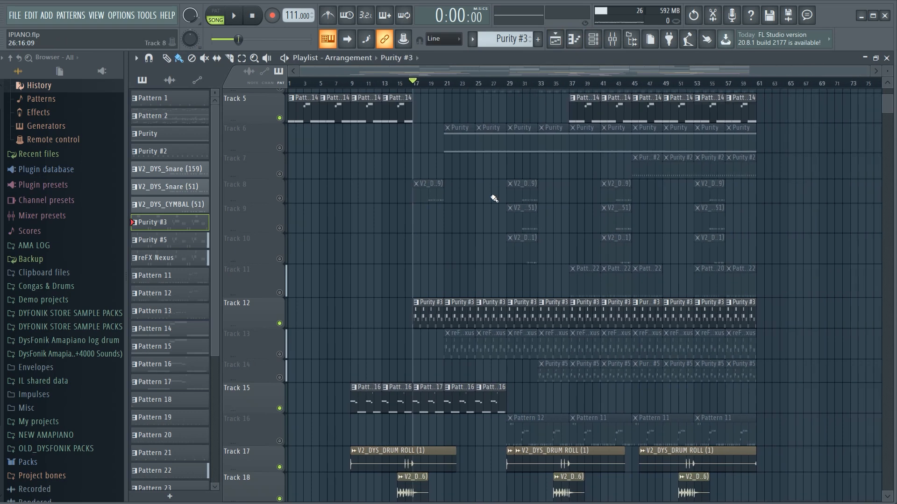
{"action": "scroll", "coordinate": [497, 240], "scroll_direction": "down", "scroll_amount": 2}
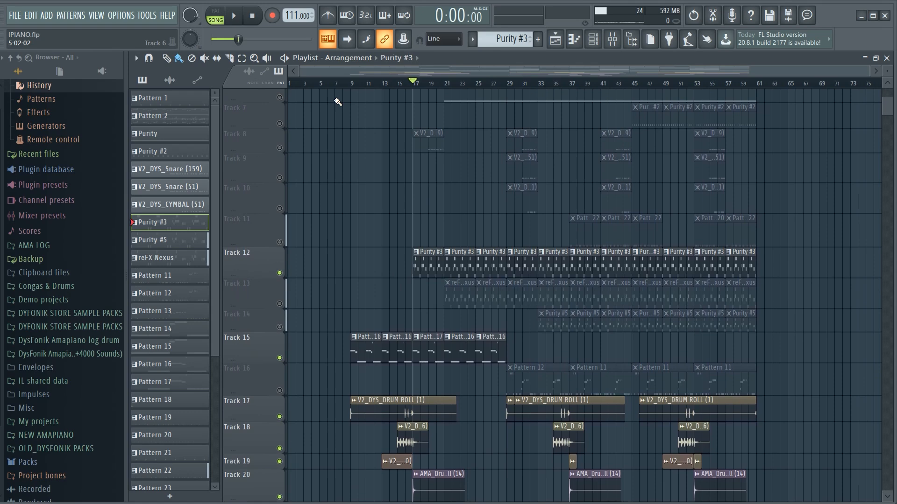
{"action": "scroll", "coordinate": [441, 124], "scroll_direction": "up", "scroll_amount": 2}
{"action": "scroll", "coordinate": [441, 127], "scroll_direction": "down", "scroll_amount": 2}
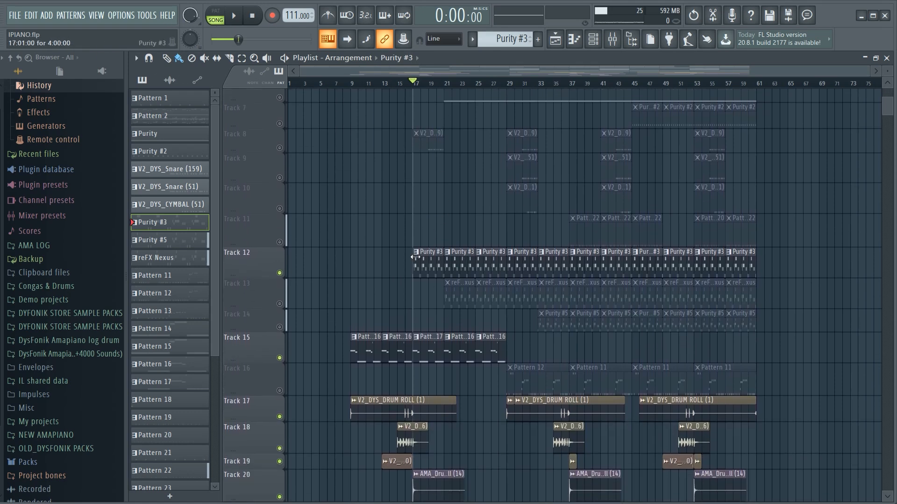
{"action": "left_click", "coordinate": [430, 135]}
{"action": "left_click", "coordinate": [279, 148]}
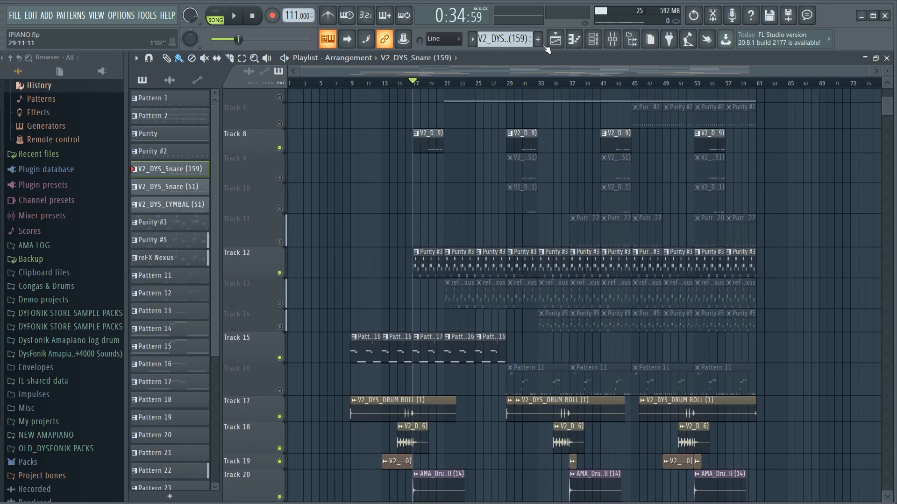
{"action": "left_click", "coordinate": [215, 15]}
{"action": "left_click", "coordinate": [593, 39]}
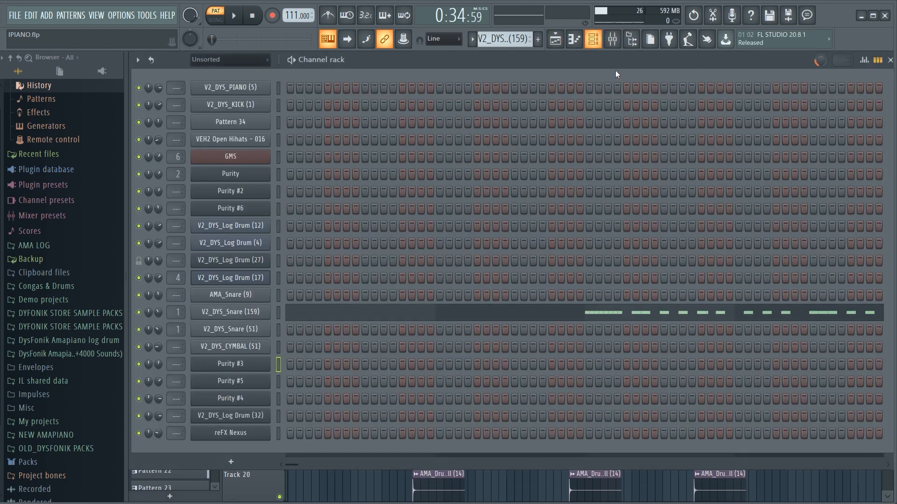
- Play the V2_DYS_Snare (159) pattern, show its notes in the piano roll, stop playback, and examine the D5 hits from bar 3
{"action": "key", "text": "space"}
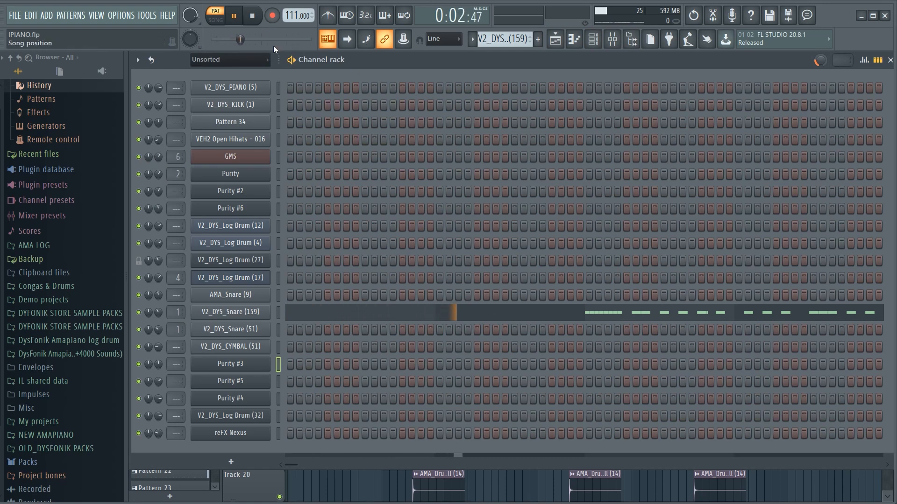
{"action": "left_click", "coordinate": [619, 318]}
{"action": "scroll", "coordinate": [570, 84], "scroll_direction": "down", "scroll_amount": 5}
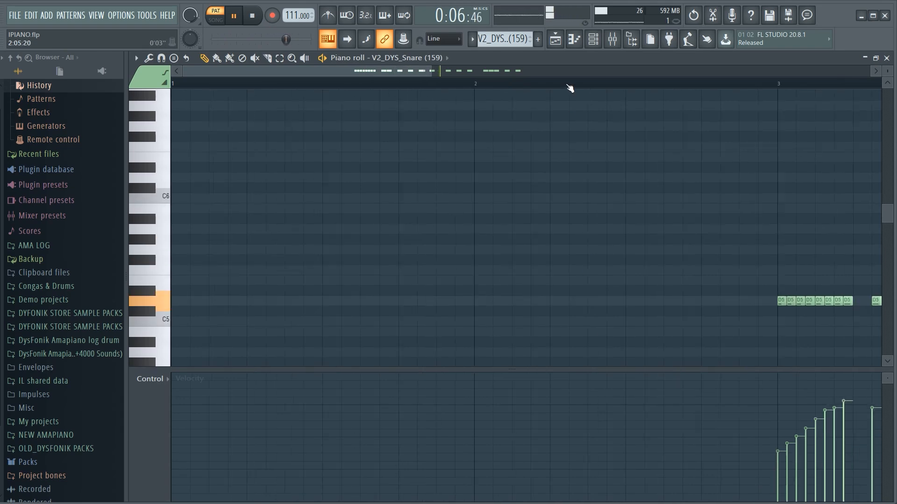
{"action": "scroll", "coordinate": [526, 164], "scroll_direction": "down", "scroll_amount": 2}
{"action": "key", "text": "space"}
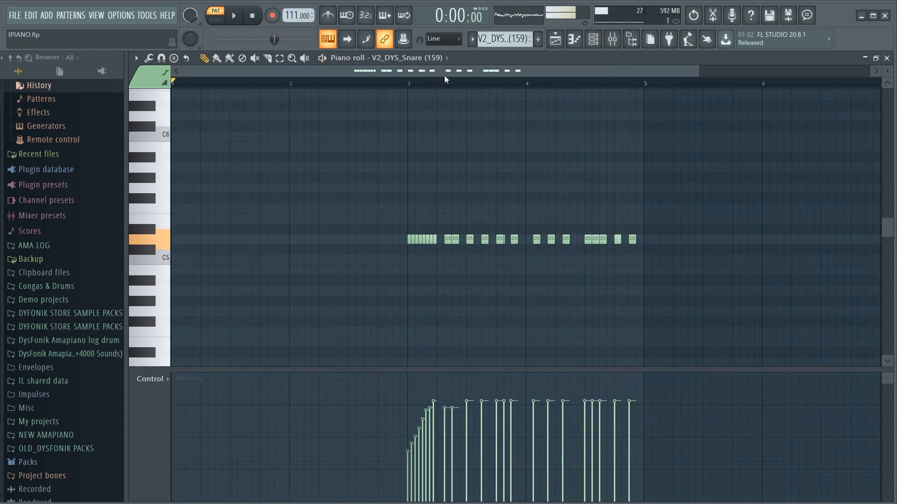
{"action": "scroll", "coordinate": [460, 85], "scroll_direction": "up", "scroll_amount": 3}
{"action": "scroll", "coordinate": [460, 85], "scroll_direction": "up", "scroll_amount": 2}
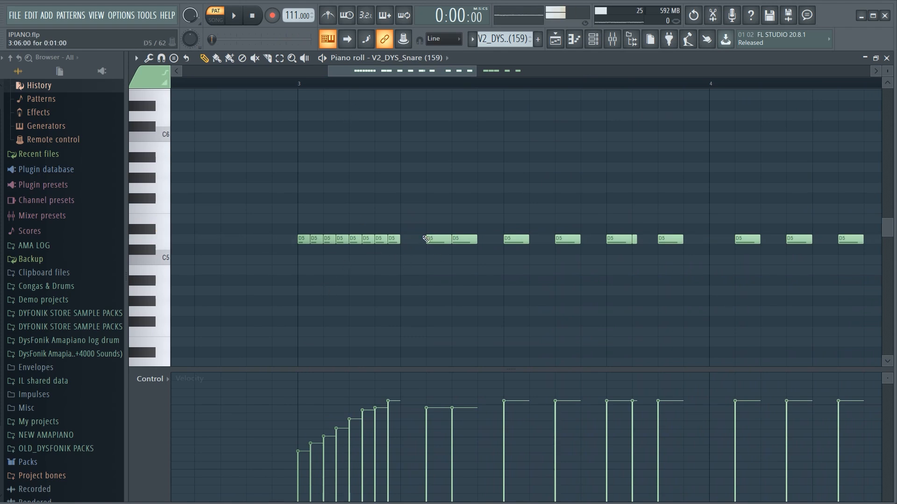
- Draw a trial F5 note spanning the eight short D5 hits at bar 3, chop it, and delete it again
{"action": "left_click", "coordinate": [305, 199]}
{"action": "left_click_drag", "start_coordinate": [313, 213], "coordinate": [361, 214]}
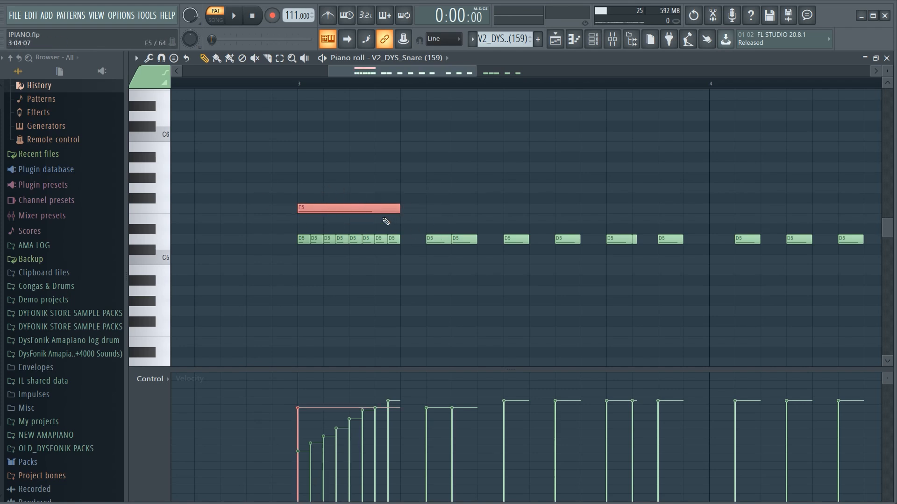
{"action": "key", "text": "alt+u"}
{"action": "left_click_drag", "start_coordinate": [423, 174], "coordinate": [509, 150]}
{"action": "left_click", "coordinate": [609, 144]}
{"action": "key", "text": "Delete"}
{"action": "scroll", "coordinate": [418, 86], "scroll_direction": "down", "scroll_amount": 2}
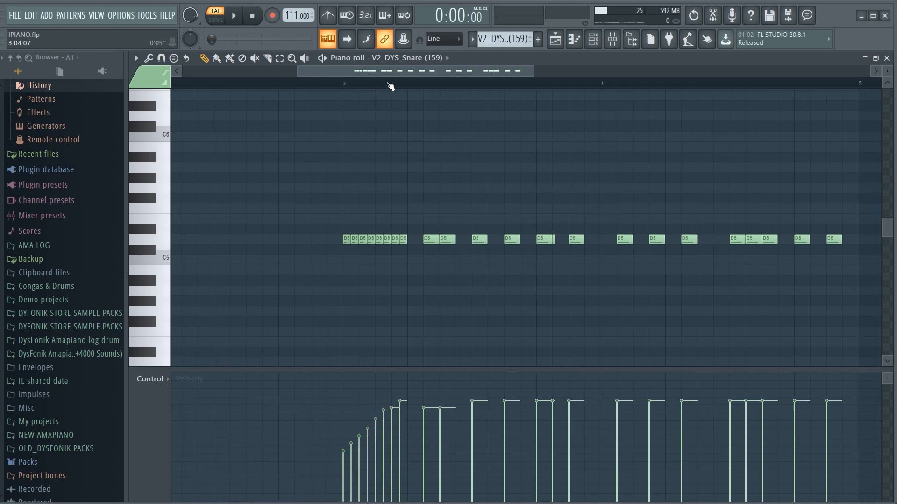
- Play the V2_DYS_Snare (159) notes from bar 3 to the end of the pattern
{"action": "left_click", "coordinate": [342, 87]}
{"action": "scroll", "coordinate": [397, 84], "scroll_direction": "down", "scroll_amount": 2}
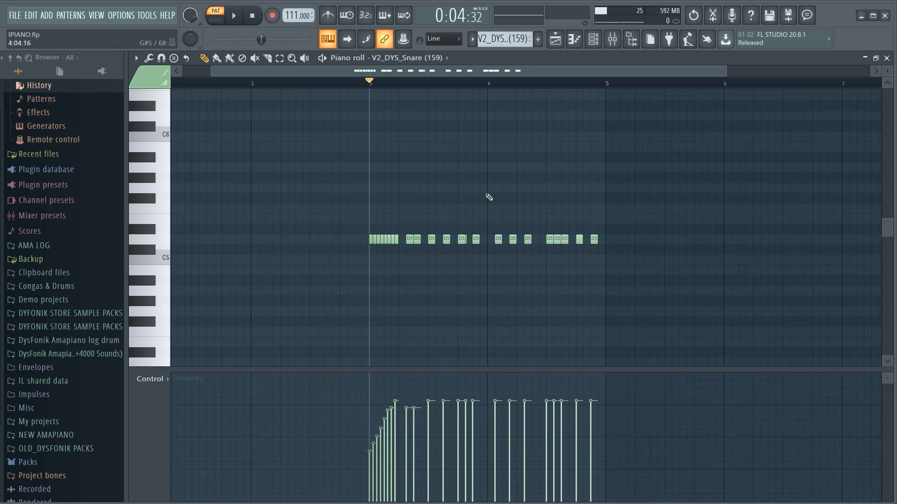
{"action": "key", "text": "space"}
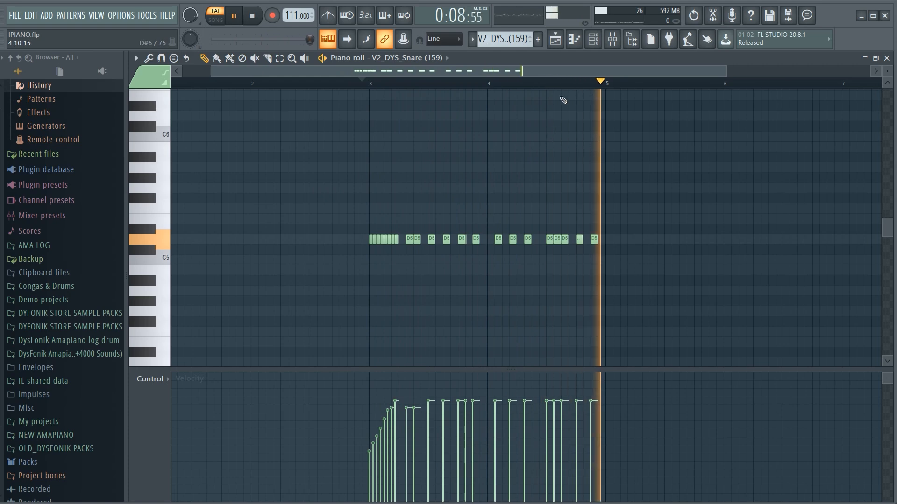
{"action": "key", "text": "space"}
- Return to the playlist, switch to song mode, and play the arrangement from about bar 16 through the first Track 8 snare clip
{"action": "left_click", "coordinate": [556, 40]}
{"action": "scroll", "coordinate": [391, 200], "scroll_direction": "up", "scroll_amount": 3}
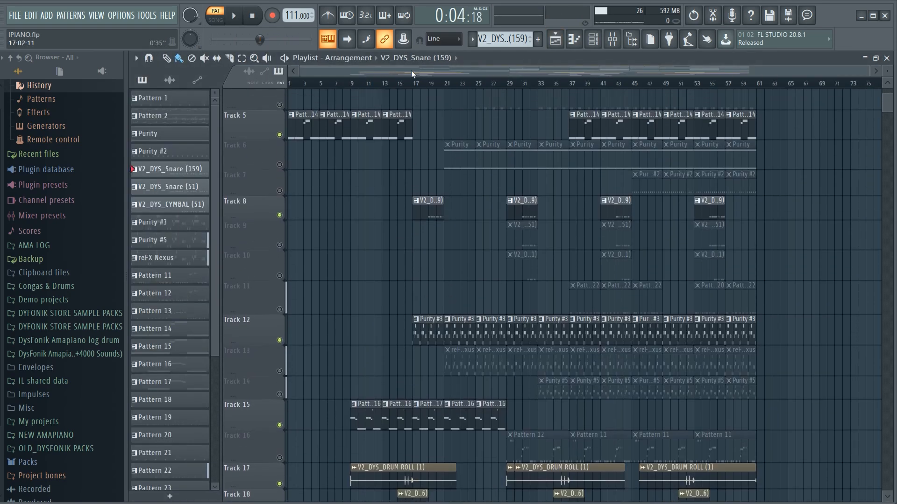
{"action": "left_click", "coordinate": [213, 13]}
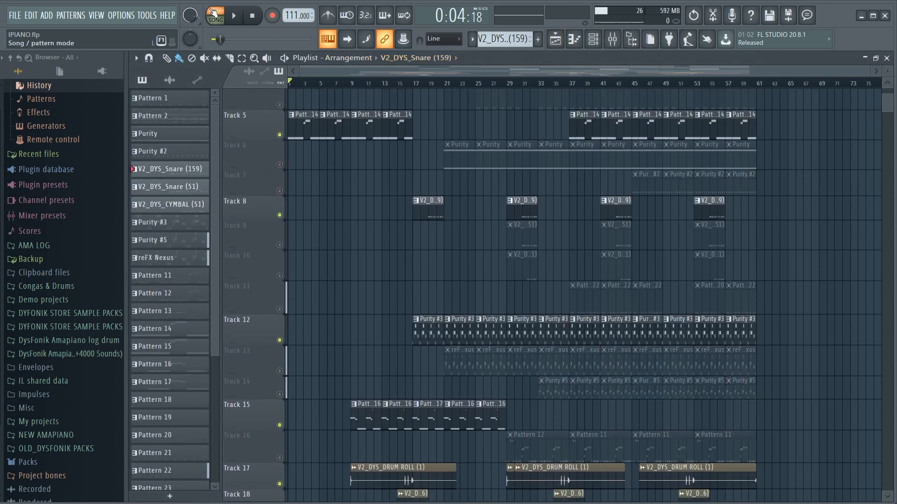
{"action": "left_click", "coordinate": [408, 85]}
{"action": "key", "text": "space"}
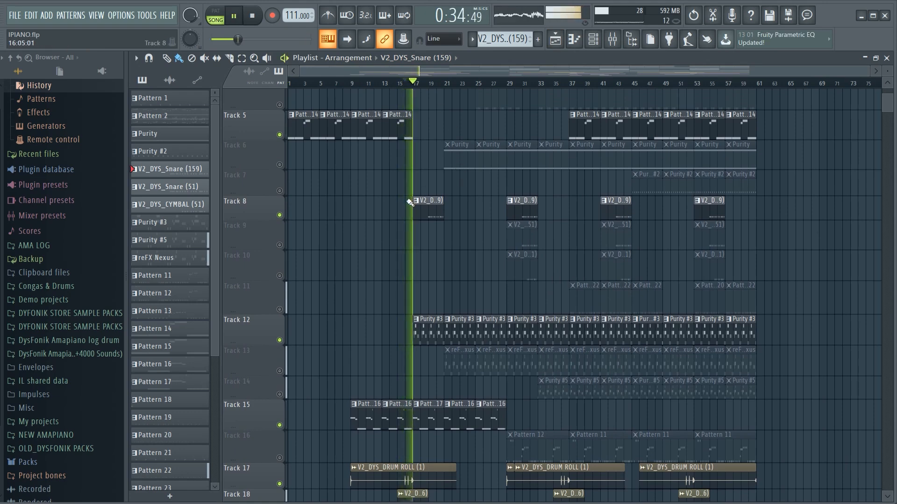
{"action": "scroll", "coordinate": [449, 262], "scroll_direction": "down", "scroll_amount": 3}
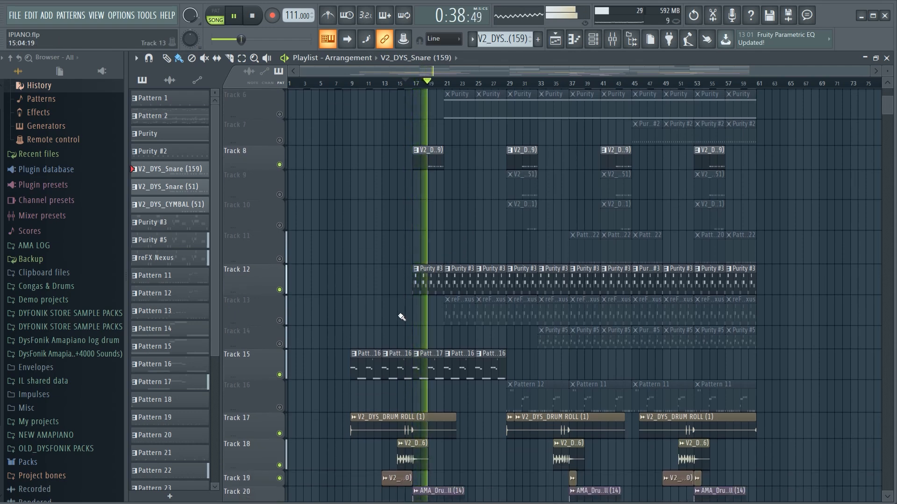
{"action": "scroll", "coordinate": [486, 243], "scroll_direction": "up", "scroll_amount": 1}
{"action": "scroll", "coordinate": [486, 244], "scroll_direction": "up", "scroll_amount": 6}
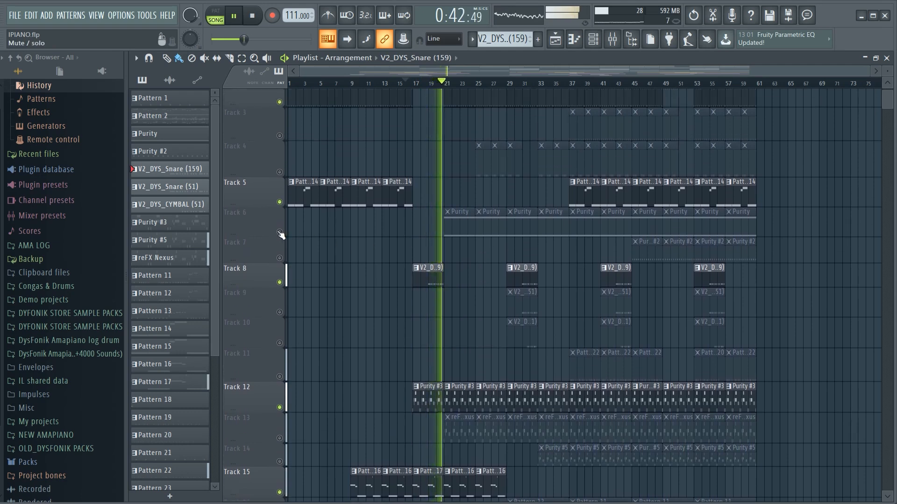
{"action": "key", "text": "space"}
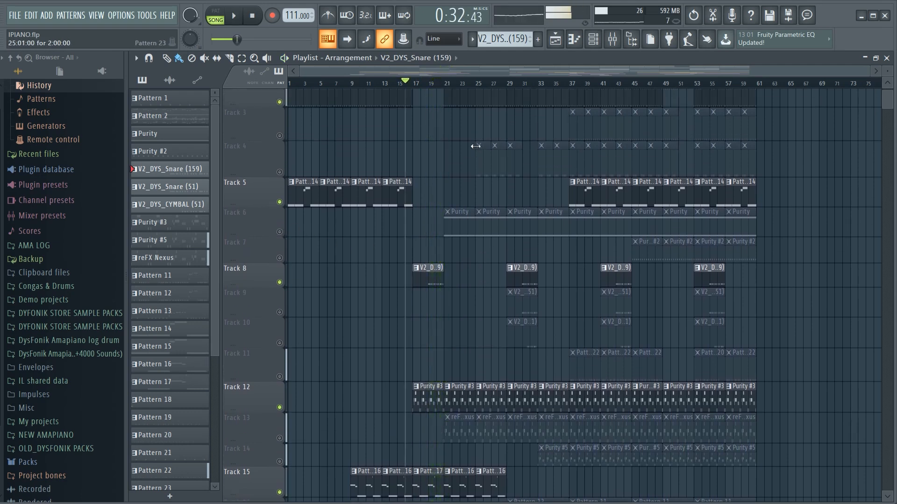
- Place the song position near bar 20, unmute Track 6, and select its Purity pattern
{"action": "left_click", "coordinate": [438, 84]}
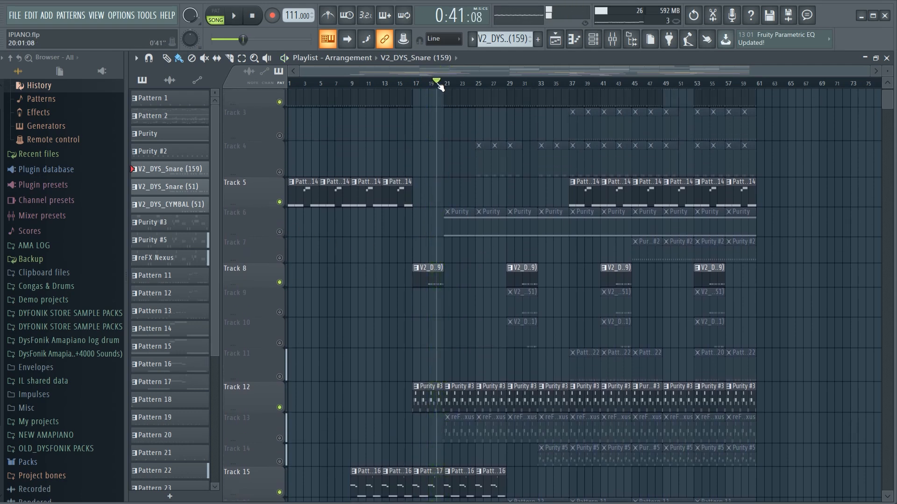
{"action": "left_click", "coordinate": [280, 233]}
{"action": "left_click", "coordinate": [451, 226]}
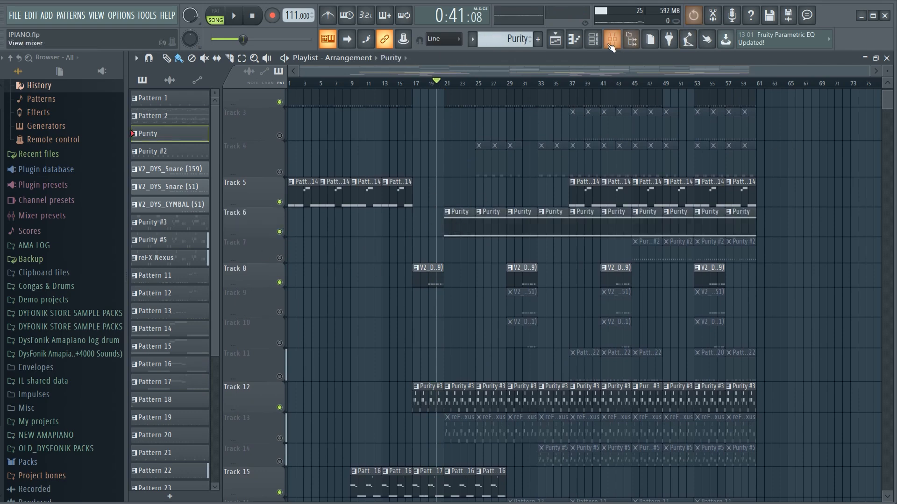
- Open the Purity channel's instrument window from the channel rack and play its pattern in pattern mode
{"action": "left_click", "coordinate": [611, 41]}
{"action": "left_click", "coordinate": [232, 174]}
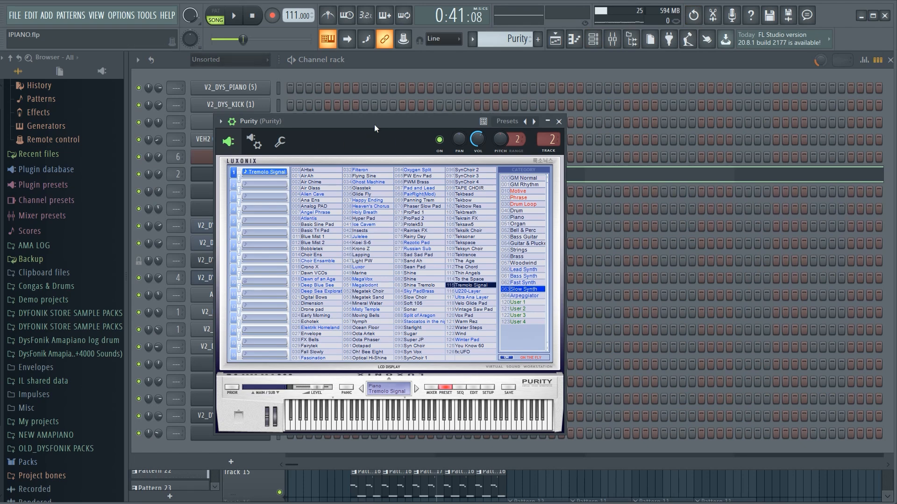
{"action": "left_click", "coordinate": [215, 10]}
{"action": "key", "text": "space"}
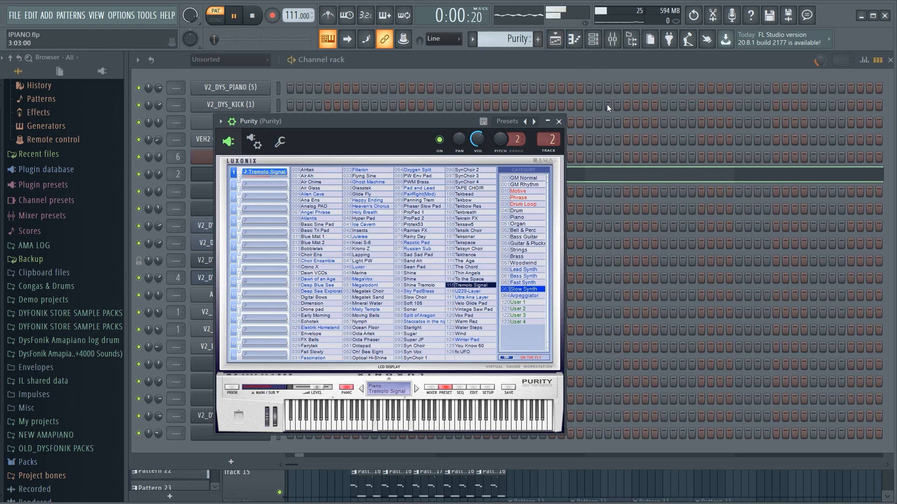
- Close the Purity instrument, examine the pattern's sustained D notes in the piano roll, and stop playback
{"action": "left_click", "coordinate": [559, 121]}
{"action": "left_click", "coordinate": [540, 174]}
{"action": "scroll", "coordinate": [451, 117], "scroll_direction": "down", "scroll_amount": 4}
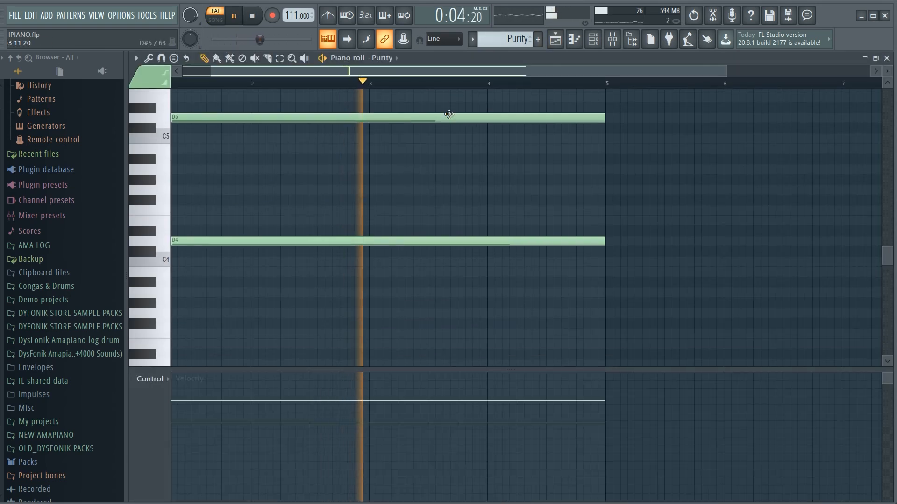
{"action": "scroll", "coordinate": [451, 117], "scroll_direction": "up", "scroll_amount": 6}
{"action": "left_click_drag", "start_coordinate": [685, 75], "coordinate": [513, 75]}
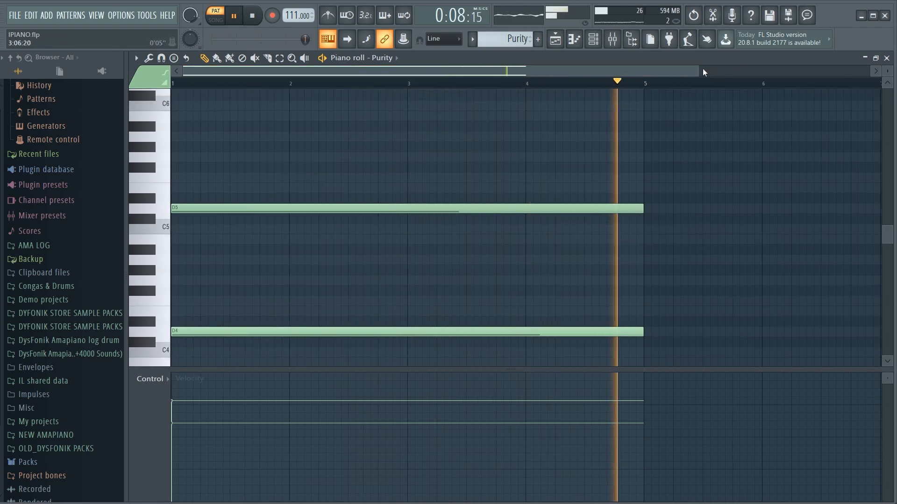
{"action": "key", "text": "space"}
- Return from the Purity piano roll to the playlist and go back to song mode with the position near bar 20
{"action": "left_click", "coordinate": [594, 40]}
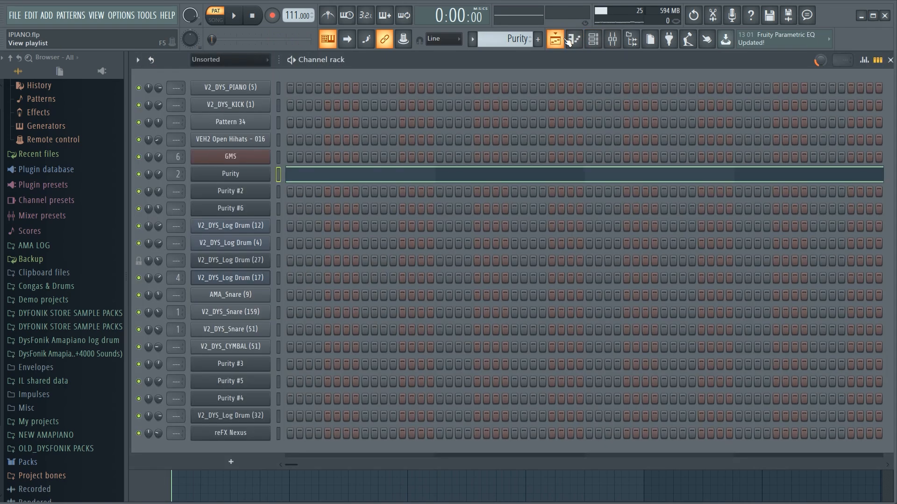
{"action": "left_click", "coordinate": [556, 40]}
{"action": "scroll", "coordinate": [484, 151], "scroll_direction": "down", "scroll_amount": 4}
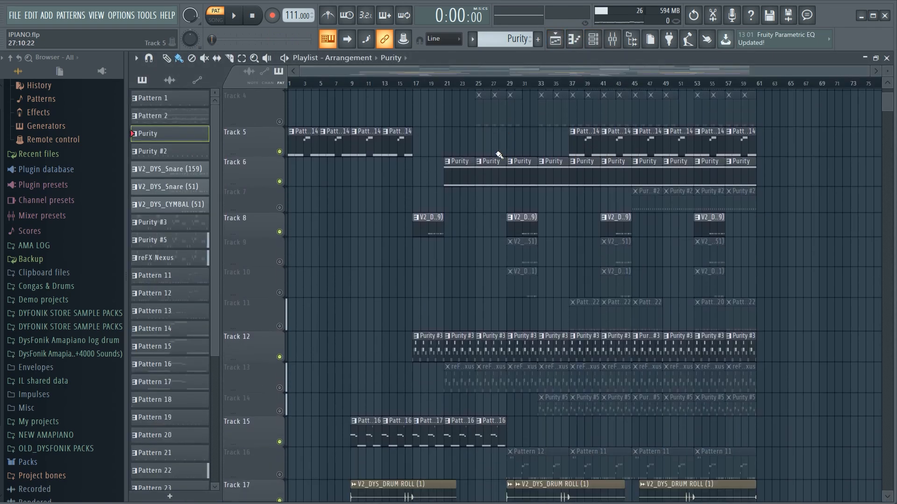
{"action": "left_click", "coordinate": [437, 84]}
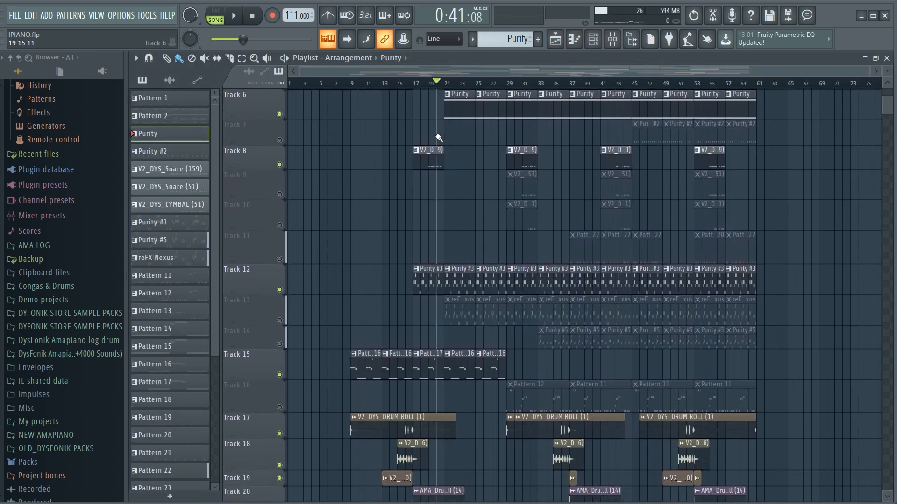
- Unmute Track 13 and select its reFX Nexus pattern
{"action": "left_click", "coordinate": [280, 321]}
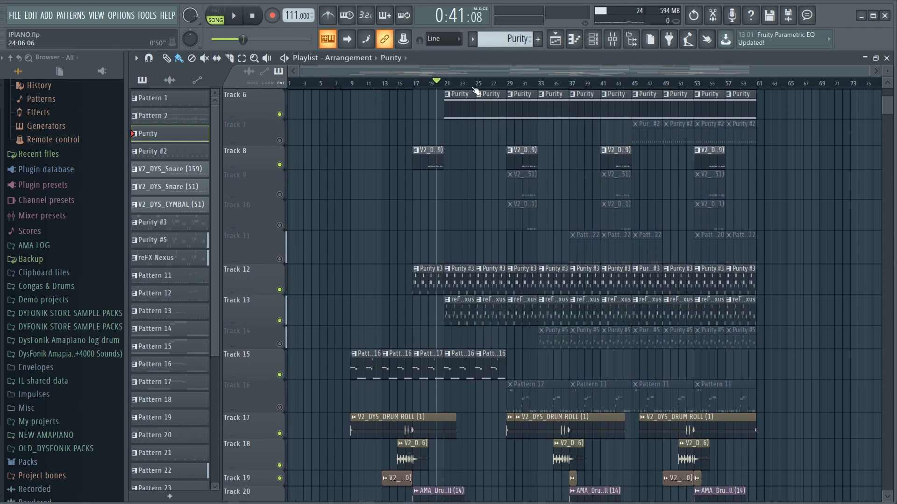
{"action": "scroll", "coordinate": [477, 91], "scroll_direction": "up", "scroll_amount": 3}
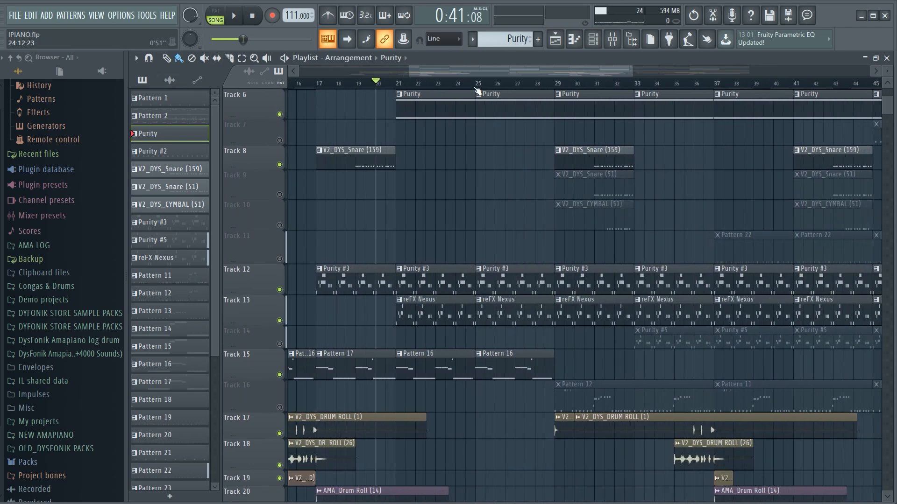
{"action": "left_click", "coordinate": [432, 305]}
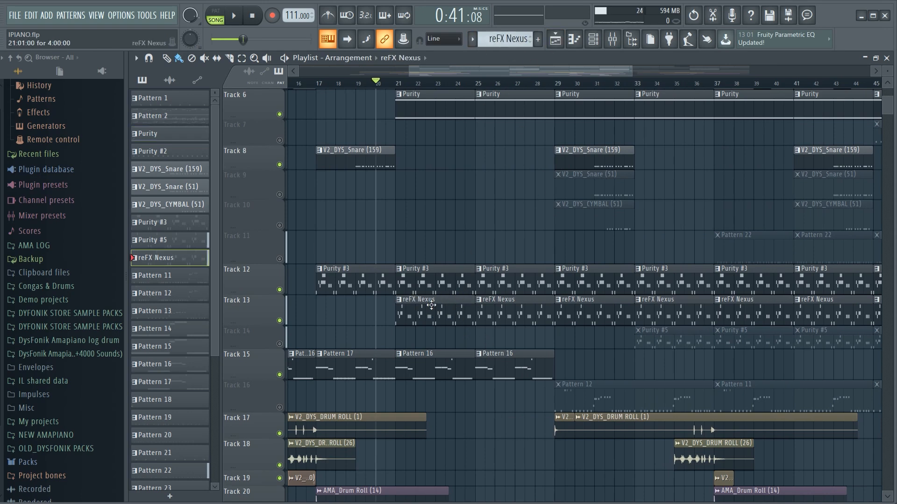
- Switch to pattern mode, show the reFX Nexus notes in the channel rack, and play the pattern briefly
{"action": "left_click", "coordinate": [213, 24]}
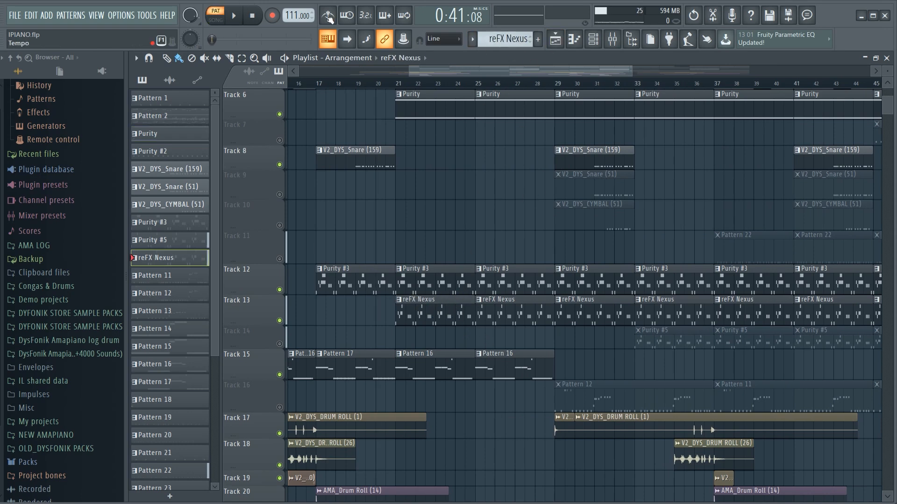
{"action": "left_click", "coordinate": [593, 39]}
{"action": "key", "text": "space"}
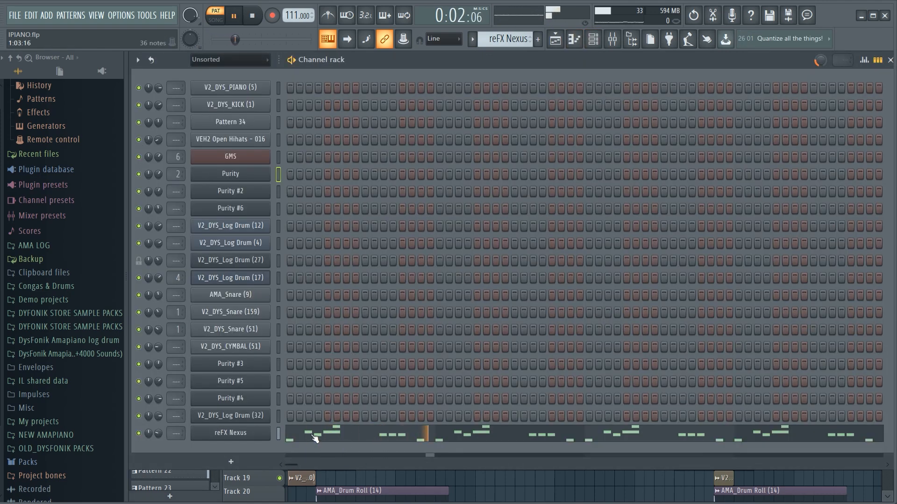
{"action": "key", "text": "space"}
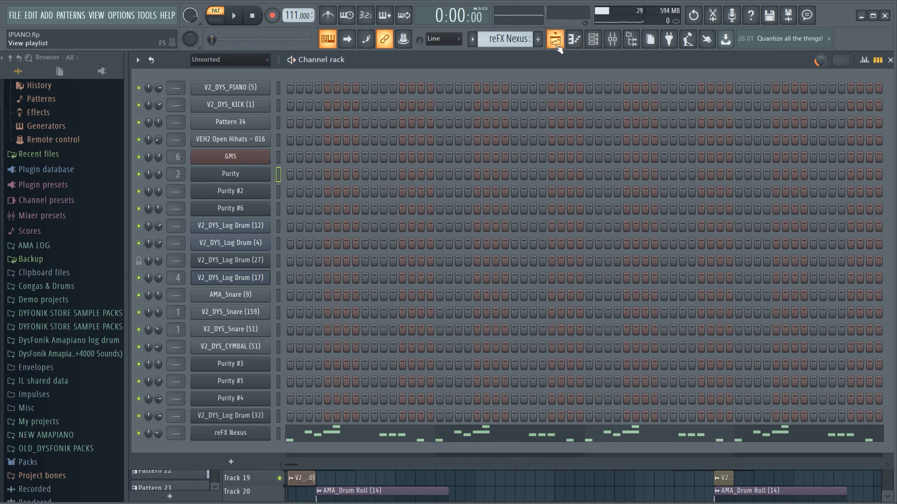
- Return to the playlist, switch to song mode, and start playing the arrangement from bar 17
{"action": "left_click", "coordinate": [556, 39]}
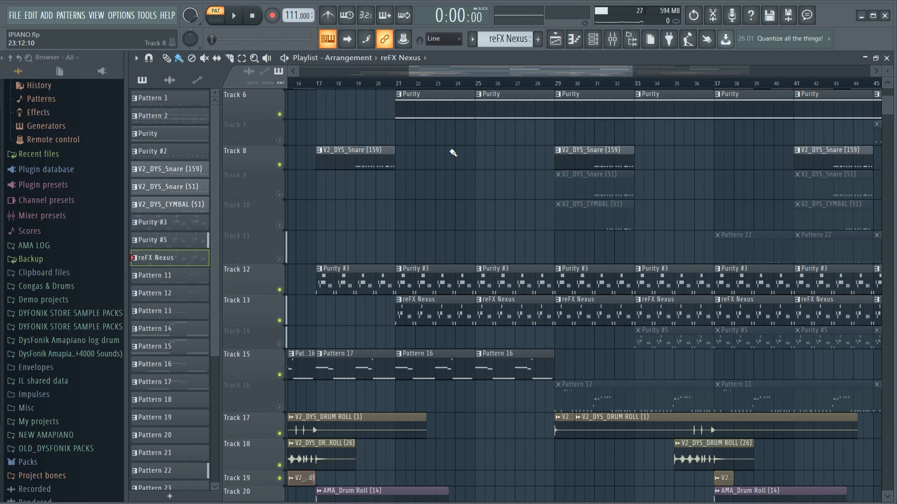
{"action": "left_click", "coordinate": [318, 83]}
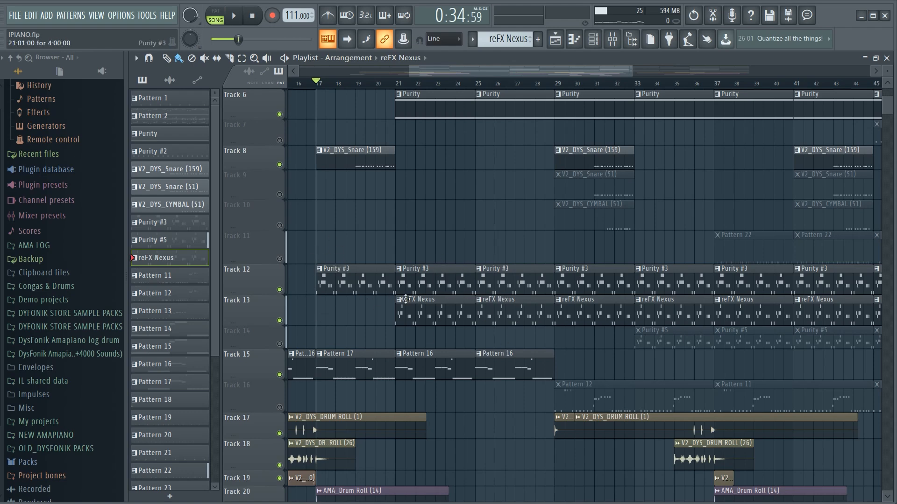
{"action": "scroll", "coordinate": [492, 207], "scroll_direction": "up", "scroll_amount": 1}
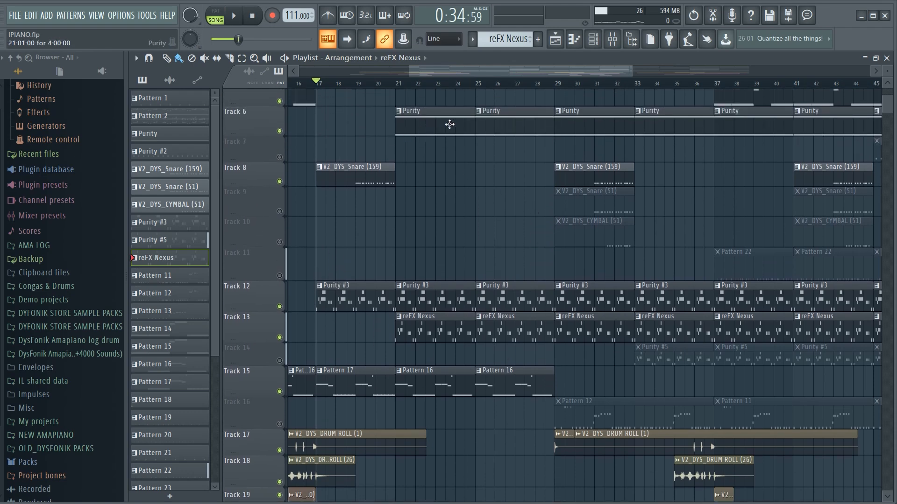
{"action": "key", "text": "space"}
- Unmute Tracks 4, 9 and 10 while the arrangement plays
{"action": "scroll", "coordinate": [507, 276], "scroll_direction": "up", "scroll_amount": 5}
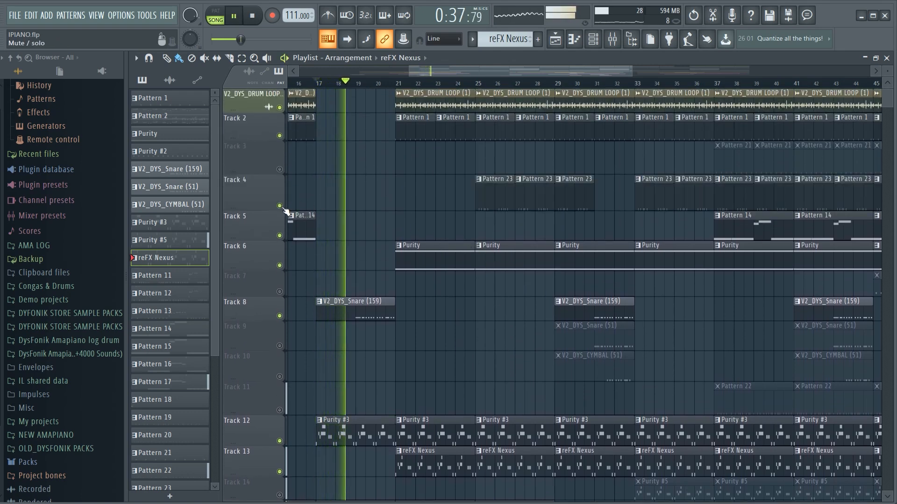
{"action": "scroll", "coordinate": [535, 308], "scroll_direction": "down", "scroll_amount": 2}
{"action": "left_click", "coordinate": [279, 312]}
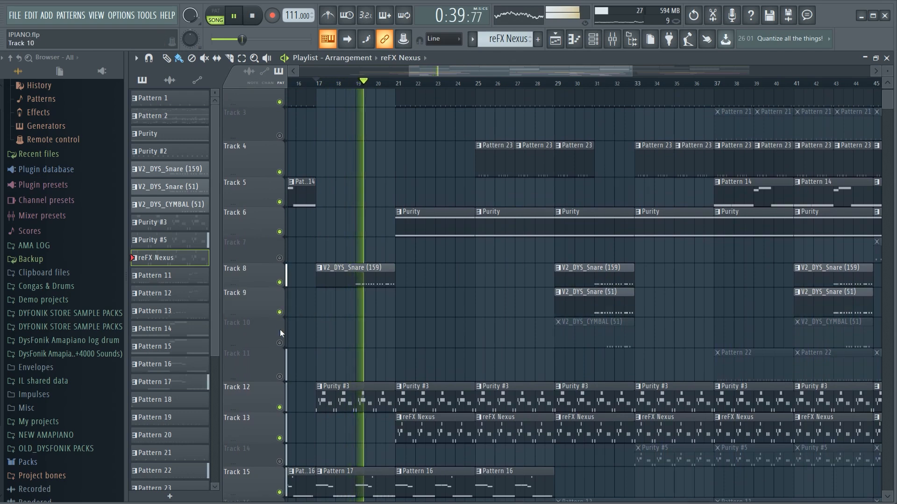
{"action": "left_click", "coordinate": [279, 343]}
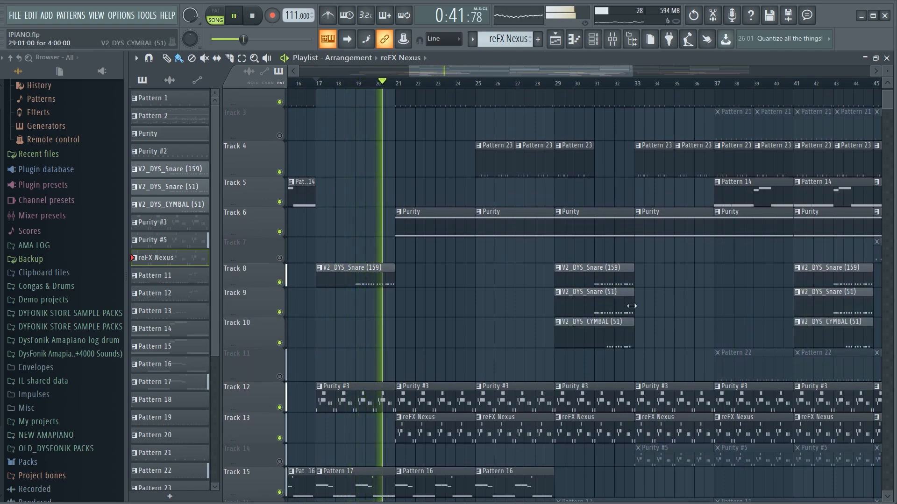
- Look over the arrangement from the drum loop down to the drum roll and effect tracks during playback, and stop the song
{"action": "scroll", "coordinate": [699, 299], "scroll_direction": "down", "scroll_amount": 6}
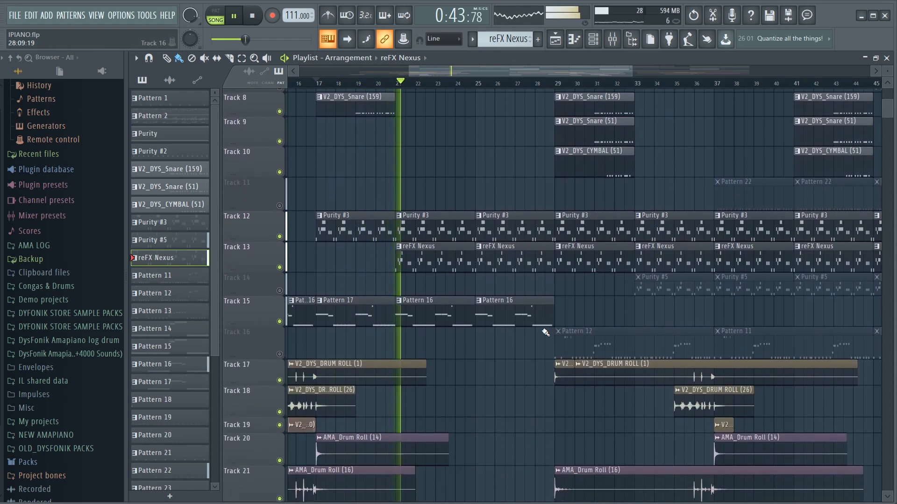
{"action": "scroll", "coordinate": [535, 333], "scroll_direction": "down", "scroll_amount": 3}
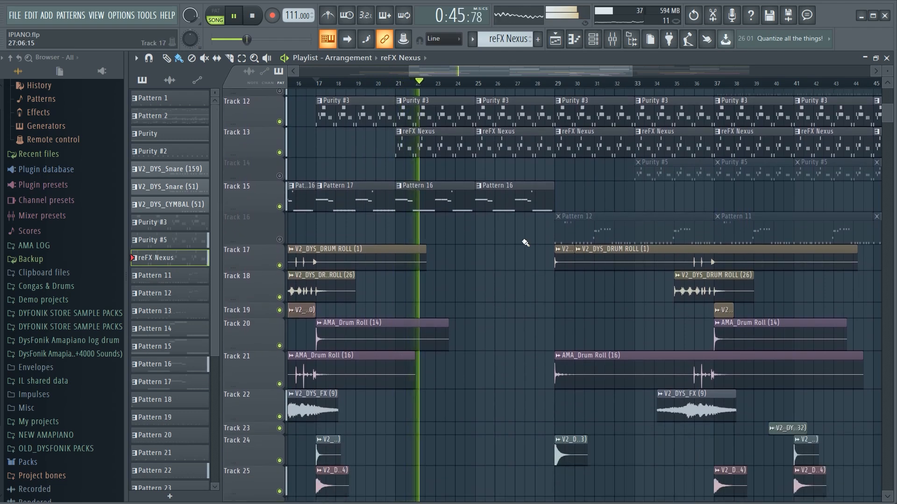
{"action": "scroll", "coordinate": [584, 178], "scroll_direction": "down", "scroll_amount": 3}
{"action": "scroll", "coordinate": [653, 249], "scroll_direction": "up", "scroll_amount": 6}
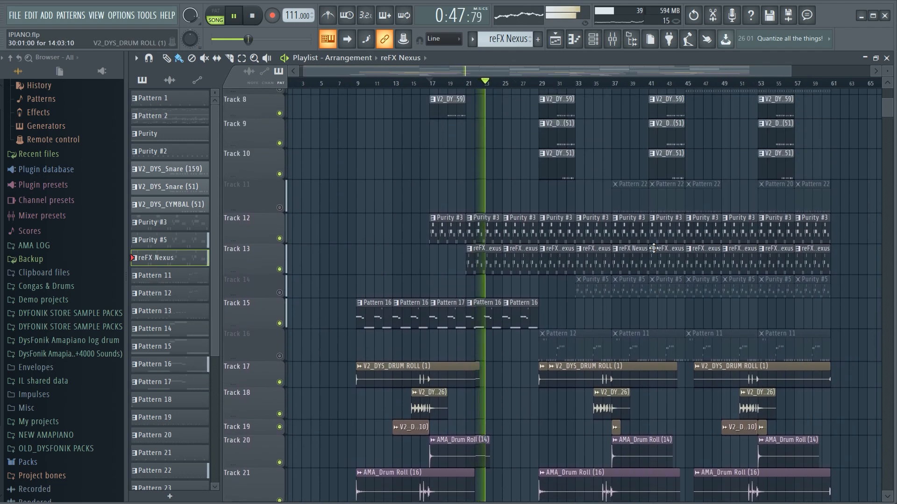
{"action": "scroll", "coordinate": [653, 248], "scroll_direction": "up", "scroll_amount": 5}
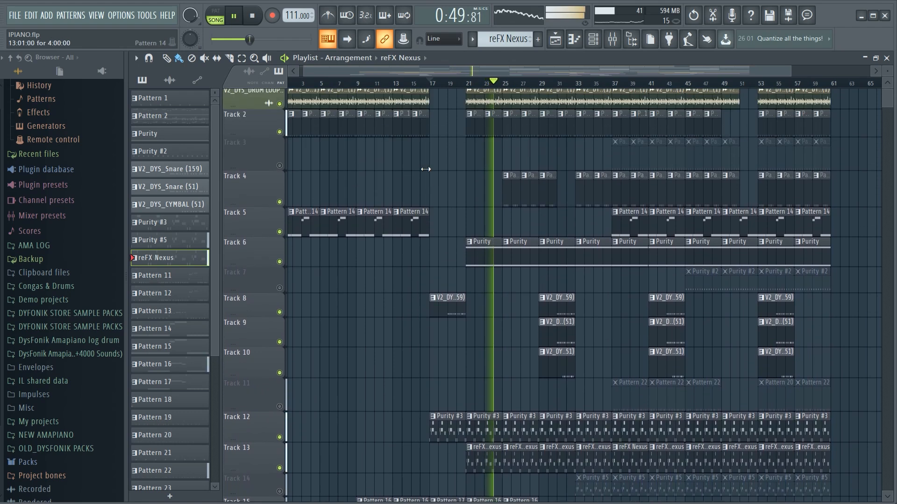
{"action": "scroll", "coordinate": [615, 311], "scroll_direction": "down", "scroll_amount": 5}
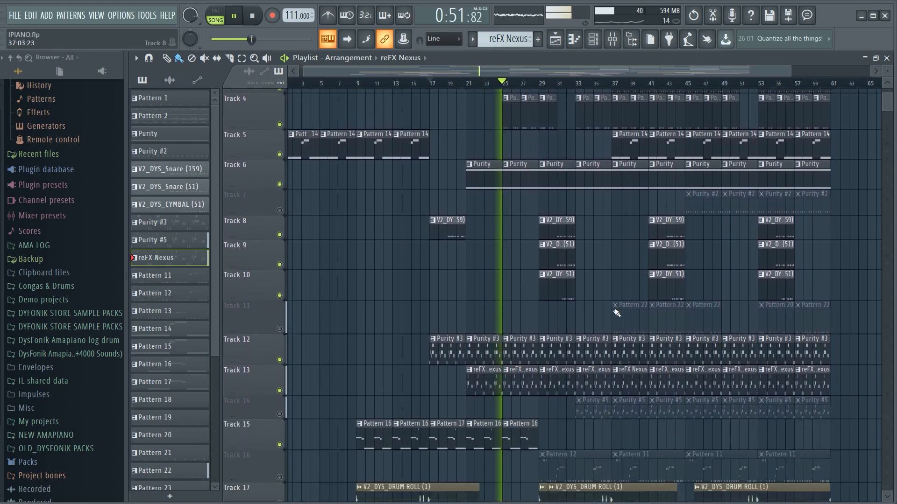
{"action": "scroll", "coordinate": [617, 313], "scroll_direction": "down", "scroll_amount": 2}
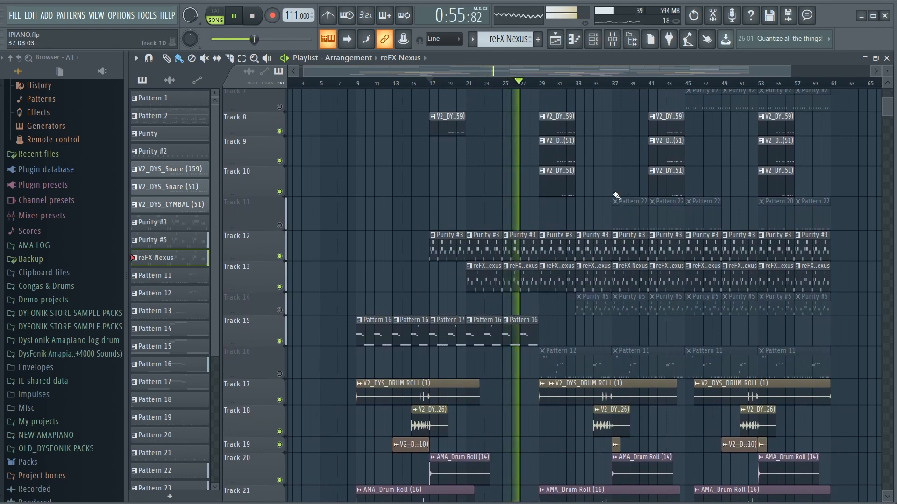
{"action": "scroll", "coordinate": [616, 196], "scroll_direction": "down", "scroll_amount": 3}
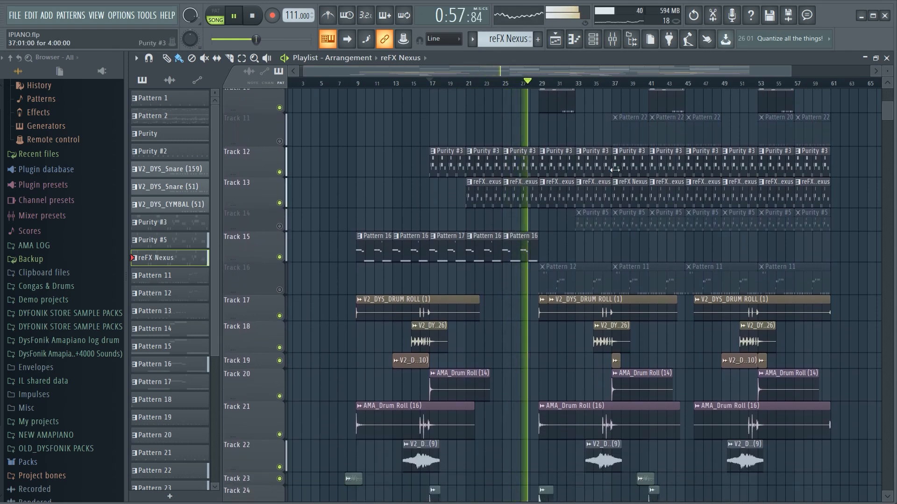
{"action": "scroll", "coordinate": [615, 170], "scroll_direction": "down", "scroll_amount": 2}
{"action": "scroll", "coordinate": [614, 170], "scroll_direction": "up", "scroll_amount": 1}
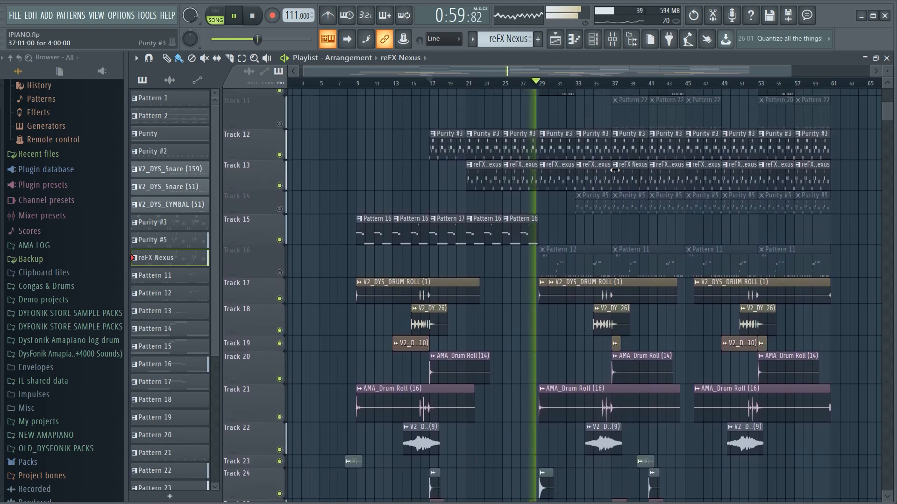
{"action": "scroll", "coordinate": [614, 170], "scroll_direction": "up", "scroll_amount": 1}
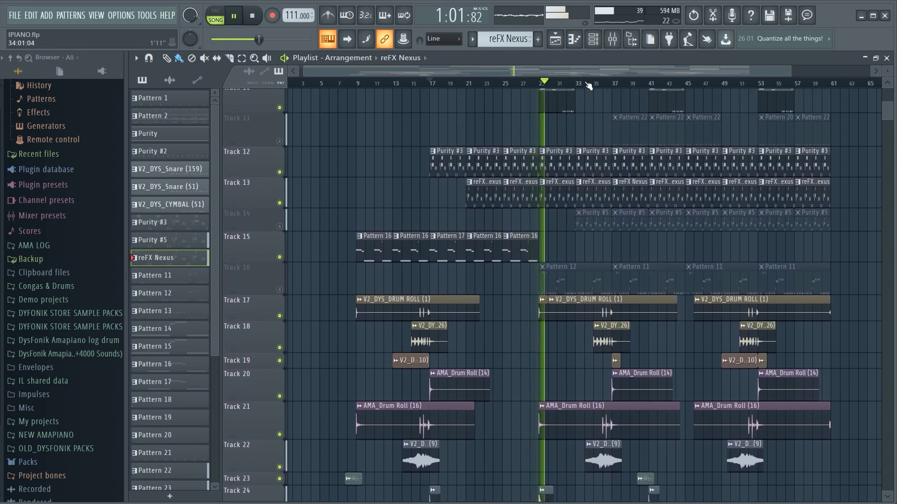
{"action": "scroll", "coordinate": [581, 173], "scroll_direction": "up", "scroll_amount": 5}
{"action": "key", "text": "space"}
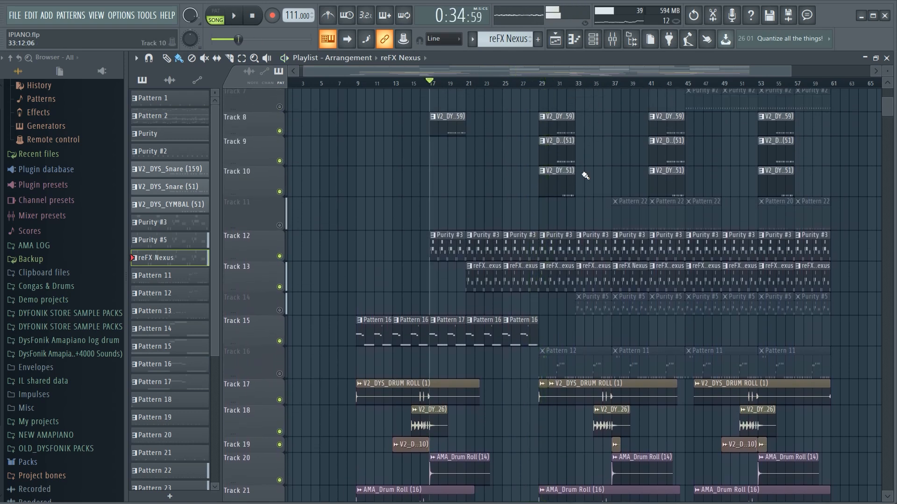
- Place the song position at bar 29, where Pattern 12 starts, and enlarge that section of the arrangement
{"action": "left_click", "coordinate": [531, 84]}
{"action": "scroll", "coordinate": [598, 115], "scroll_direction": "up", "scroll_amount": 4}
{"action": "left_click", "coordinate": [547, 85]}
{"action": "scroll", "coordinate": [544, 85], "scroll_direction": "up", "scroll_amount": 4}
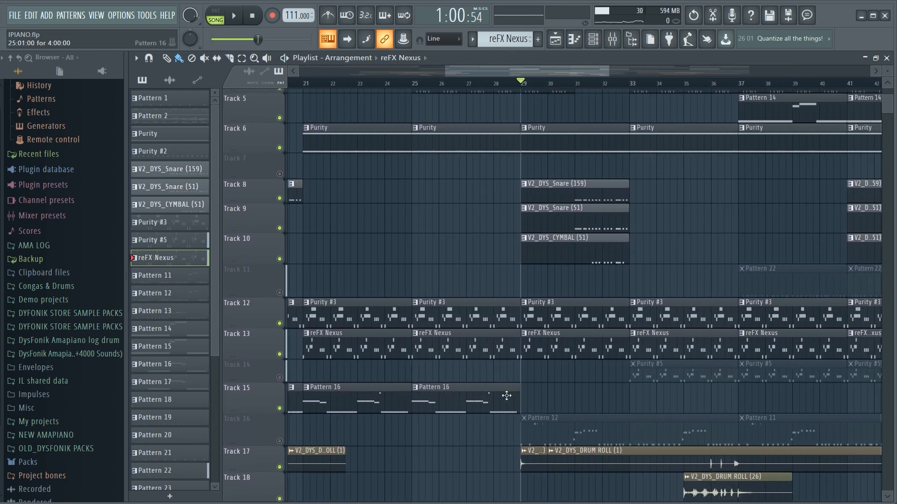
- Select Pattern 12 on Track 16 and unmute that track
{"action": "scroll", "coordinate": [531, 403], "scroll_direction": "down", "scroll_amount": 4}
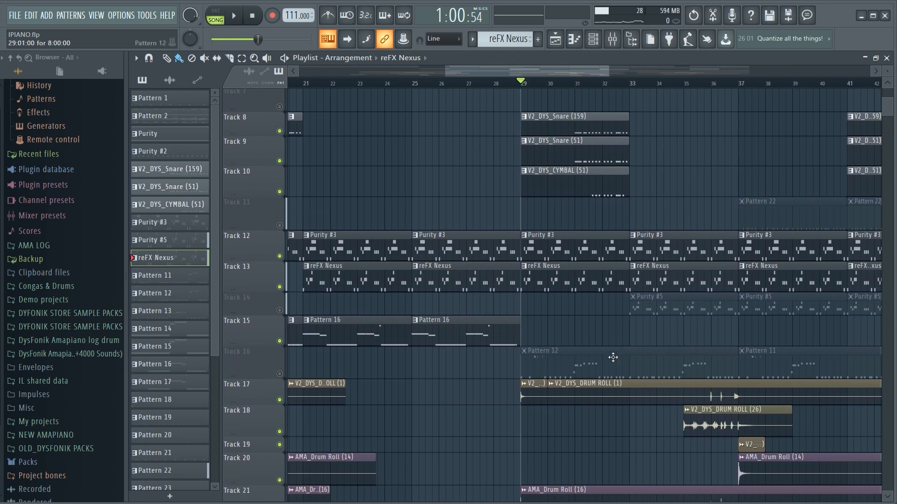
{"action": "scroll", "coordinate": [607, 365], "scroll_direction": "up", "scroll_amount": 2}
{"action": "scroll", "coordinate": [603, 406], "scroll_direction": "down", "scroll_amount": 2}
{"action": "scroll", "coordinate": [610, 361], "scroll_direction": "up", "scroll_amount": 8}
{"action": "scroll", "coordinate": [558, 272], "scroll_direction": "down", "scroll_amount": 5}
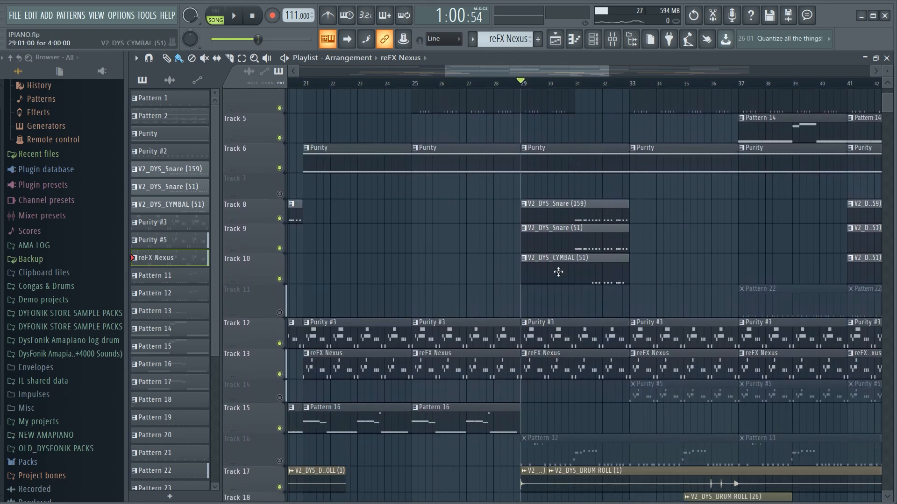
{"action": "scroll", "coordinate": [559, 272], "scroll_direction": "down", "scroll_amount": 5}
{"action": "left_click", "coordinate": [567, 362]}
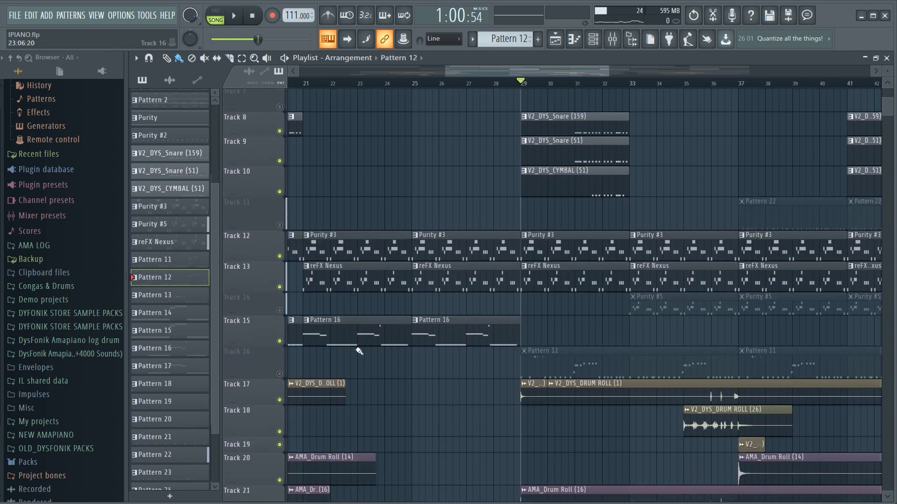
{"action": "left_click", "coordinate": [280, 373]}
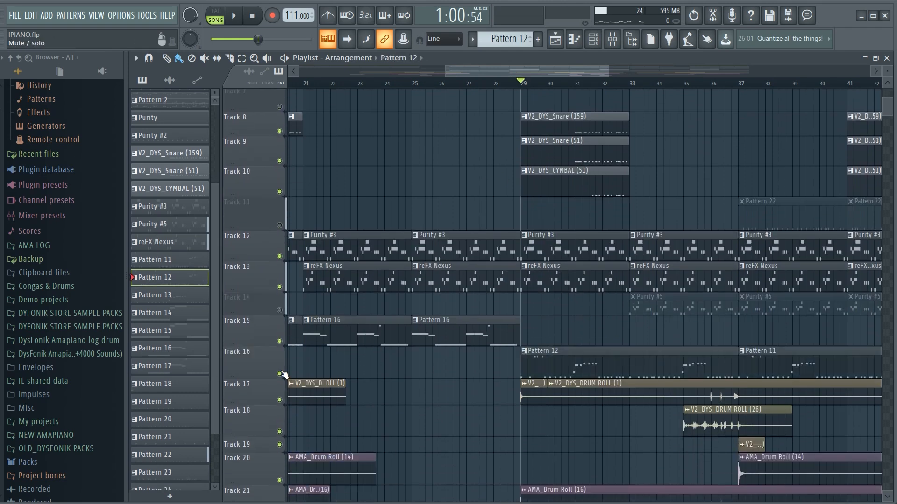
- Show Pattern 12's log drum channels in the channel rack and play the pattern briefly in pattern mode
{"action": "left_click", "coordinate": [593, 40]}
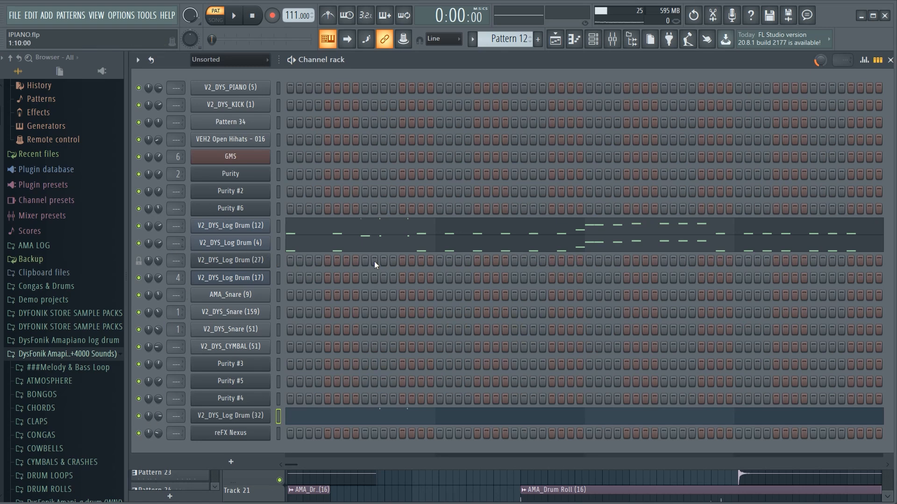
{"action": "key", "text": "space"}
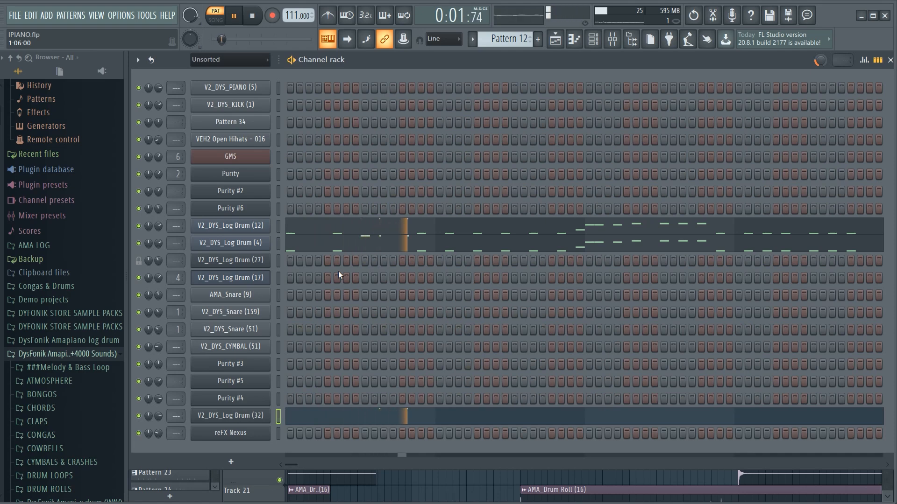
{"action": "key", "text": "space"}
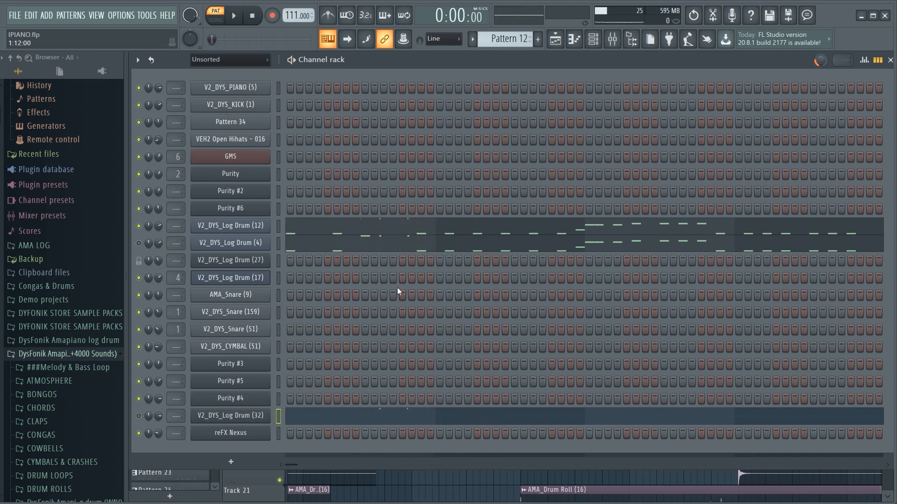
- Play Pattern 12 again, bring in the V2_DYS_Log Drum (4) layer during playback, and stop
{"action": "key", "text": "space"}
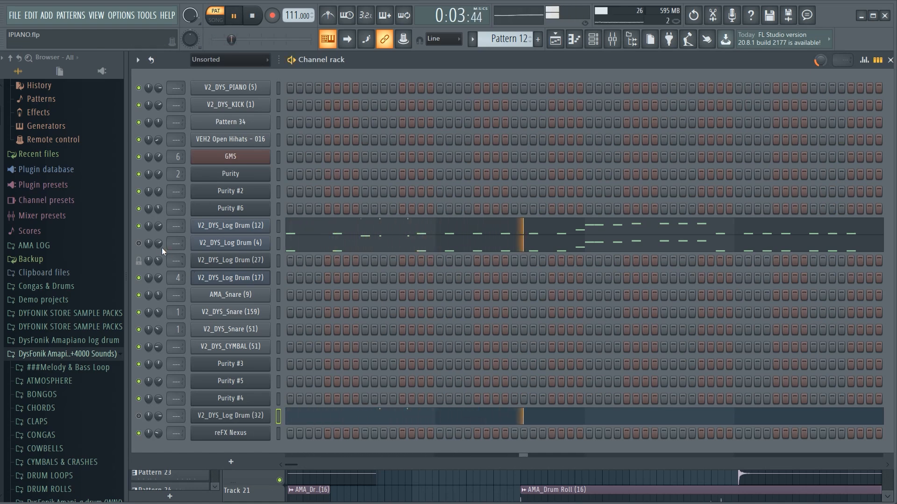
{"action": "left_click", "coordinate": [138, 242]}
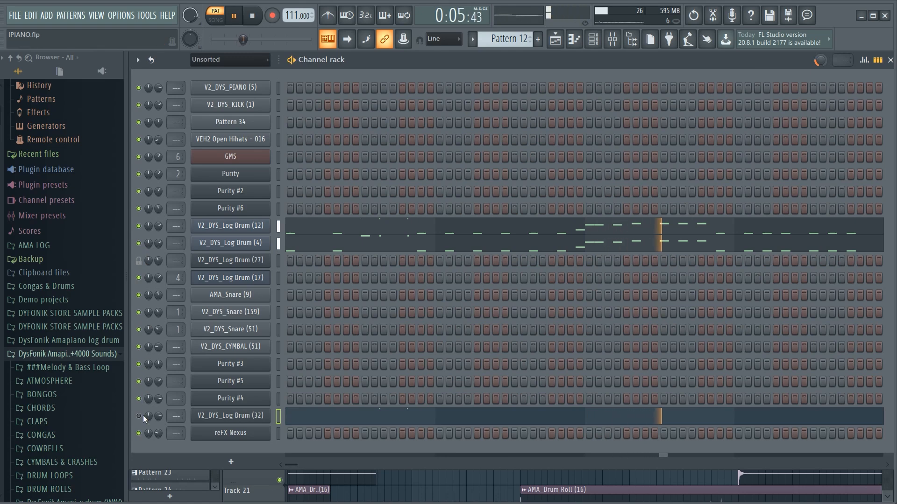
{"action": "key", "text": "space"}
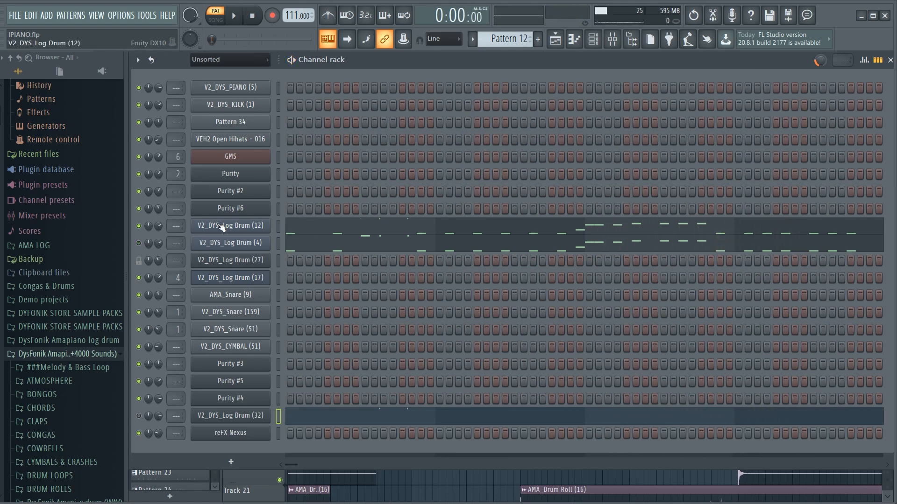
- Open the V2_DYS_Log Drum (12) channel's Fruity DX10 synth, view its preset list, and close the synth
{"action": "left_click", "coordinate": [251, 229]}
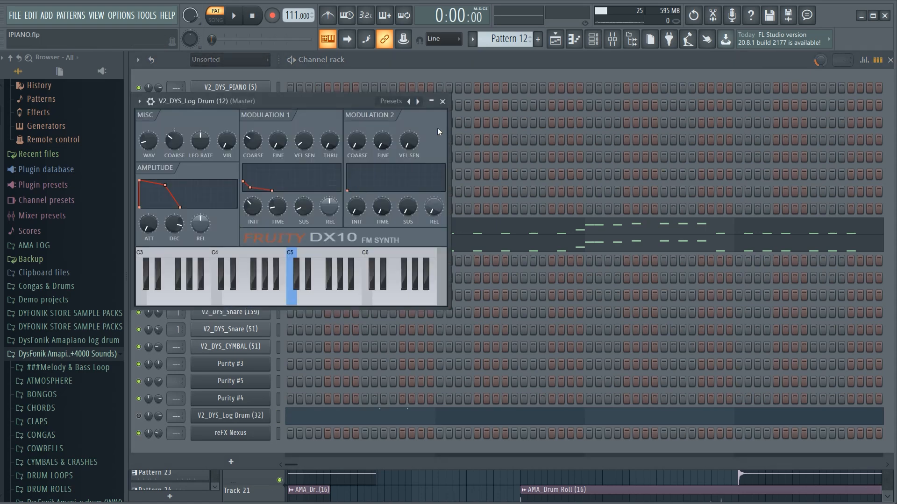
{"action": "right_click", "coordinate": [417, 101]}
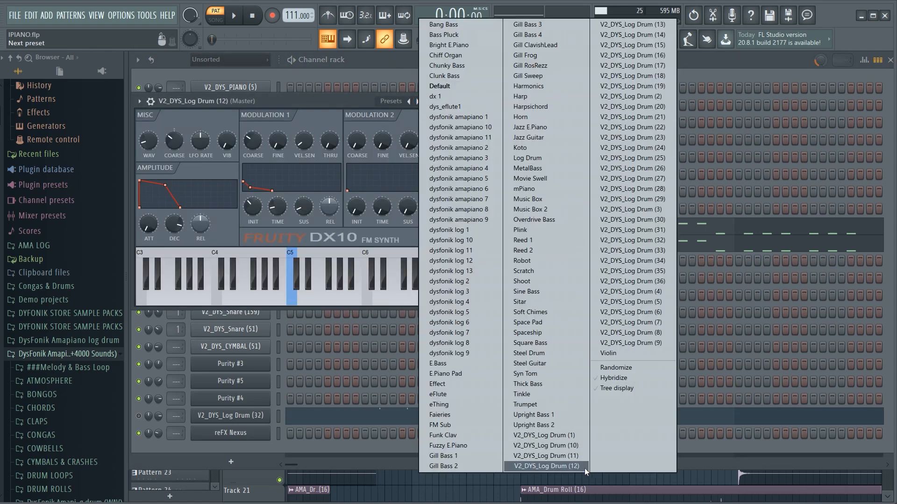
{"action": "left_click", "coordinate": [328, 115]}
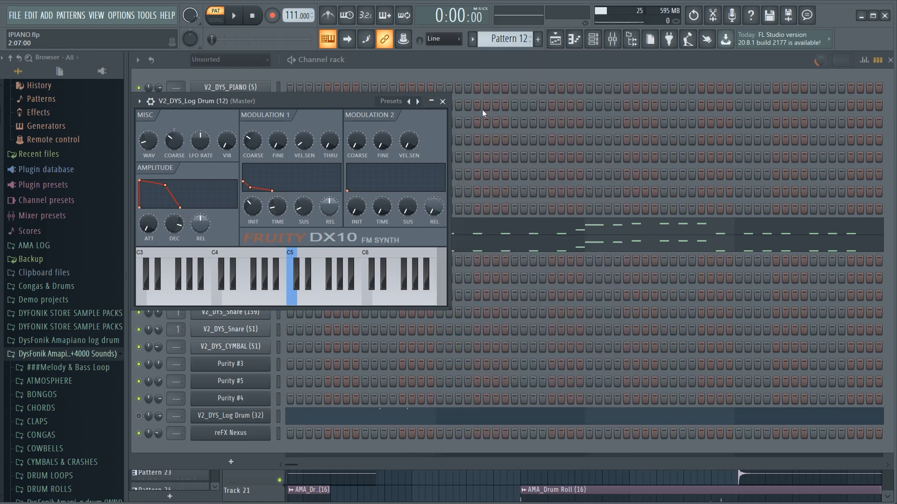
{"action": "left_click", "coordinate": [442, 101]}
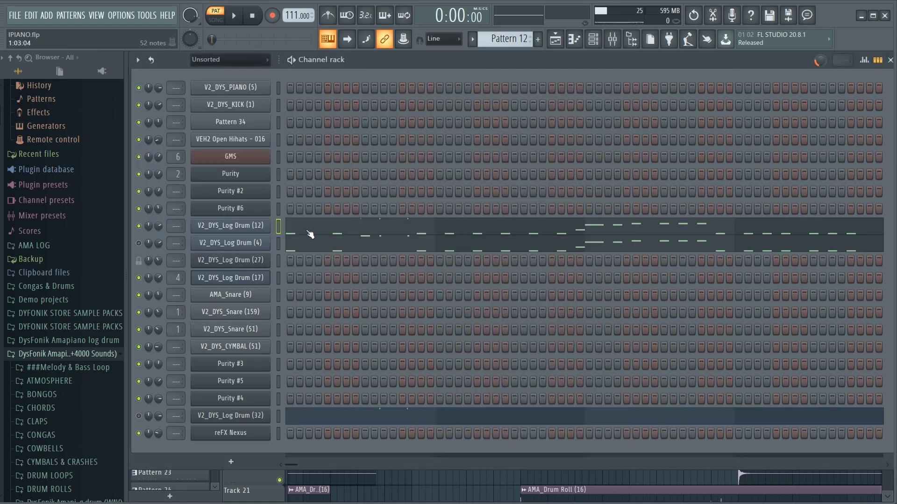
- View the V2_DYS_Log Drum (12) notes in the piano roll, including the higher ones, and return to the channel rack
{"action": "left_click", "coordinate": [310, 235]}
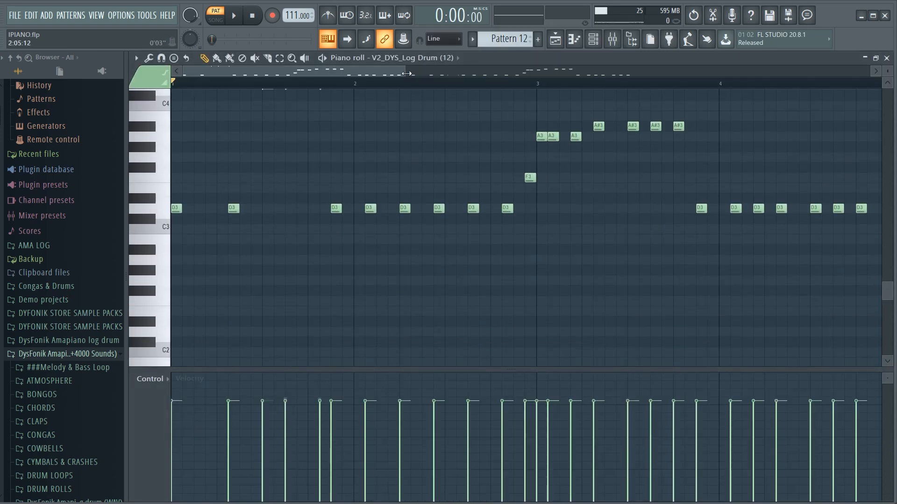
{"action": "left_click_drag", "start_coordinate": [402, 72], "coordinate": [384, 144]}
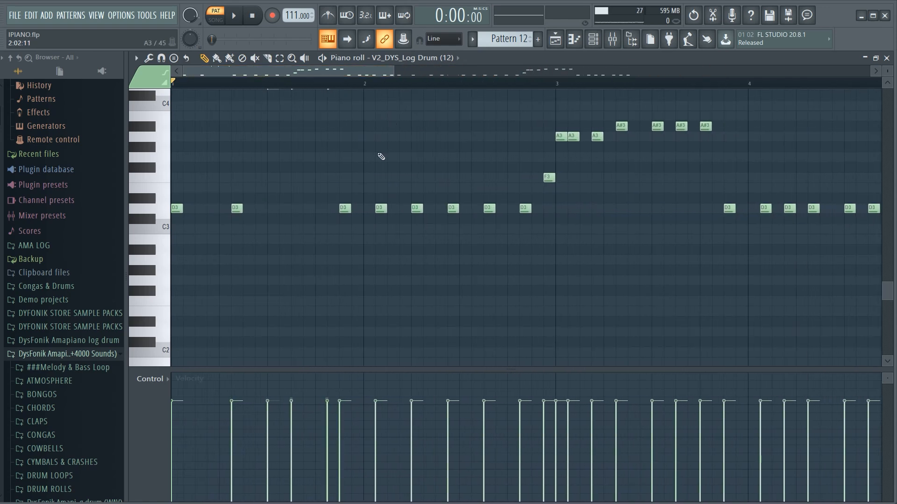
{"action": "scroll", "coordinate": [420, 131], "scroll_direction": "up", "scroll_amount": 3}
{"action": "left_click", "coordinate": [602, 45]}
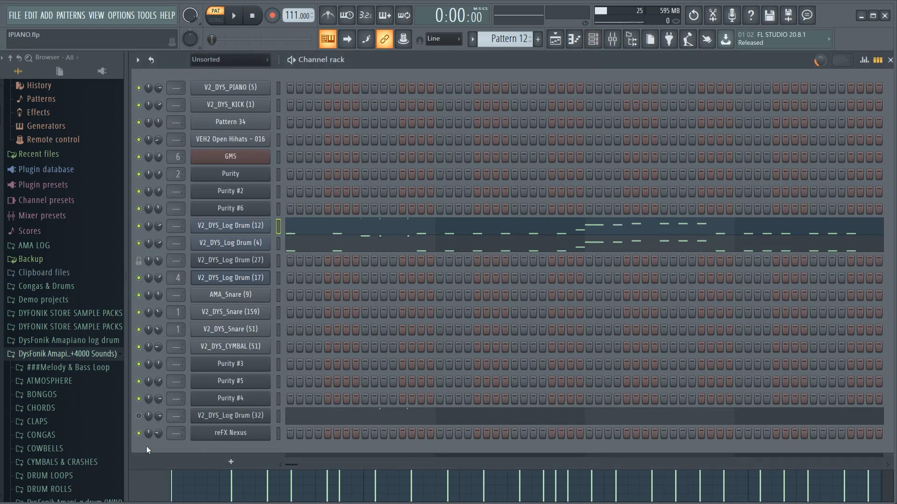
- Reopen the V2_DYS_Log Drum (12) piano roll and play Pattern 12, examining its notes from bar 1 through bar 8
{"action": "left_click", "coordinate": [387, 221]}
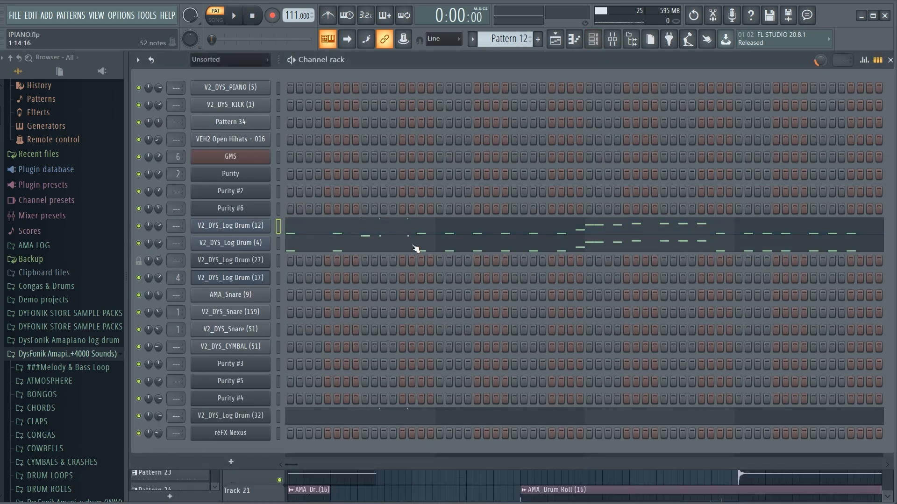
{"action": "left_click", "coordinate": [407, 228]}
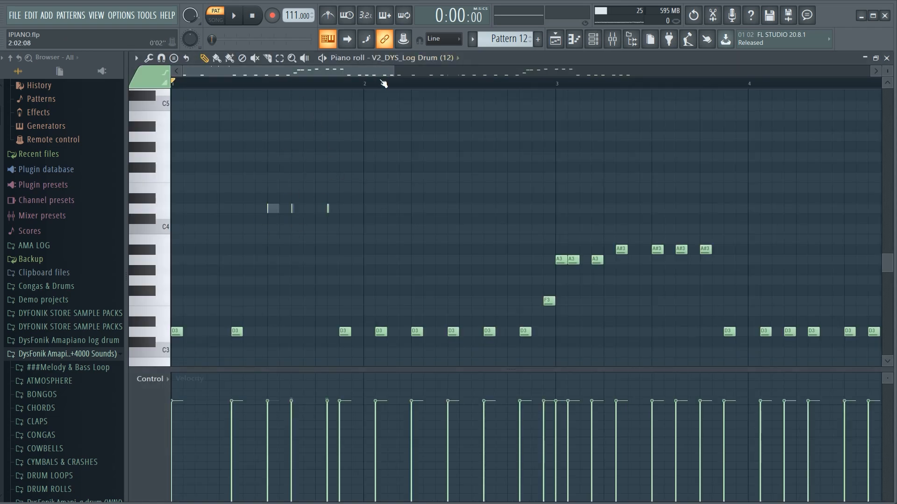
{"action": "scroll", "coordinate": [384, 91], "scroll_direction": "down", "scroll_amount": 3}
{"action": "key", "text": "space"}
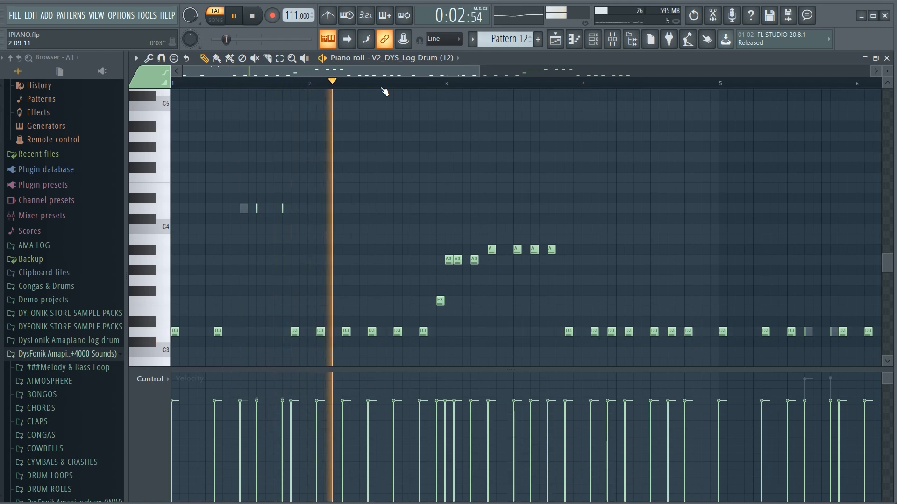
{"action": "scroll", "coordinate": [384, 91], "scroll_direction": "down", "scroll_amount": 3}
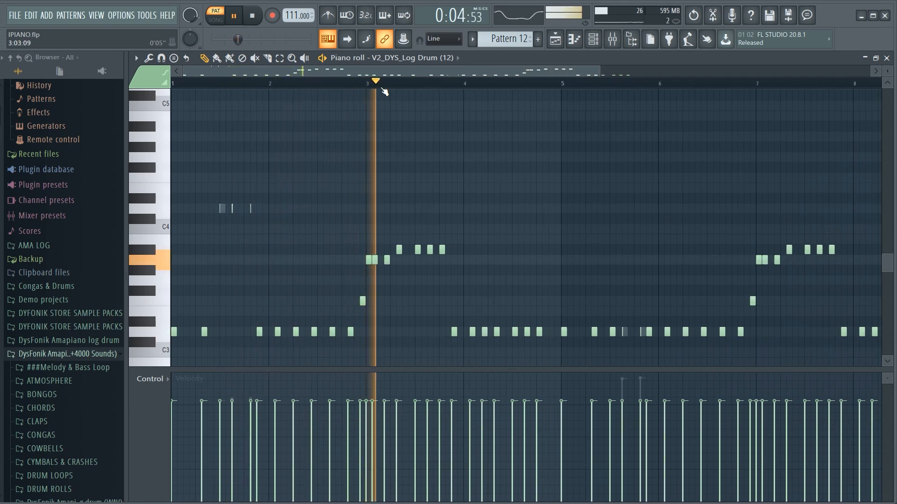
{"action": "scroll", "coordinate": [384, 92], "scroll_direction": "down", "scroll_amount": 1}
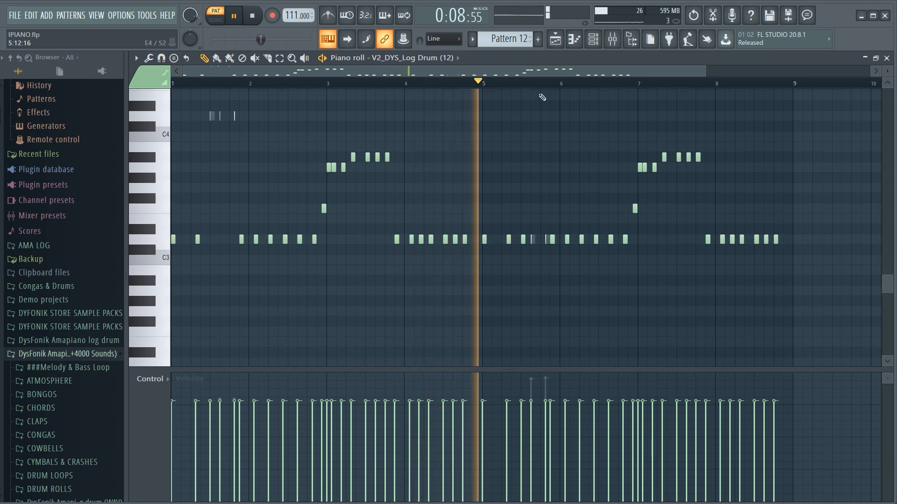
{"action": "scroll", "coordinate": [544, 83], "scroll_direction": "up", "scroll_amount": 3}
{"action": "scroll", "coordinate": [544, 83], "scroll_direction": "up", "scroll_amount": 3}
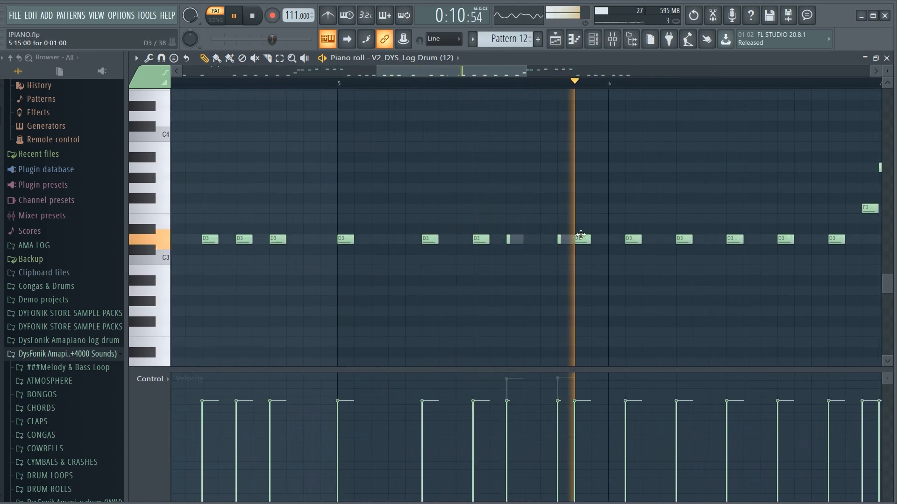
{"action": "scroll", "coordinate": [571, 87], "scroll_direction": "down", "scroll_amount": 5}
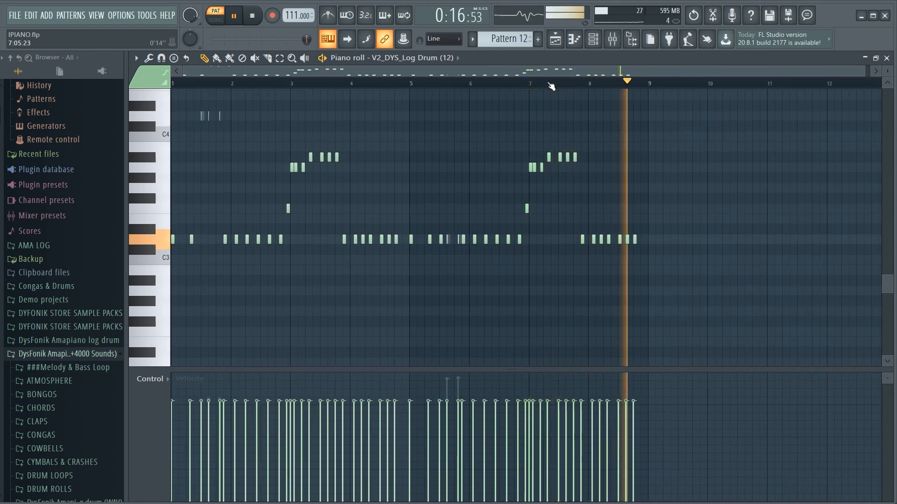
- Stop Pattern 12, replay it from bar 5 in the V2_DYS_Log Drum (12) piano roll, and stop
{"action": "key", "text": "space"}
{"action": "left_click", "coordinate": [411, 83]}
{"action": "key", "text": "space"}
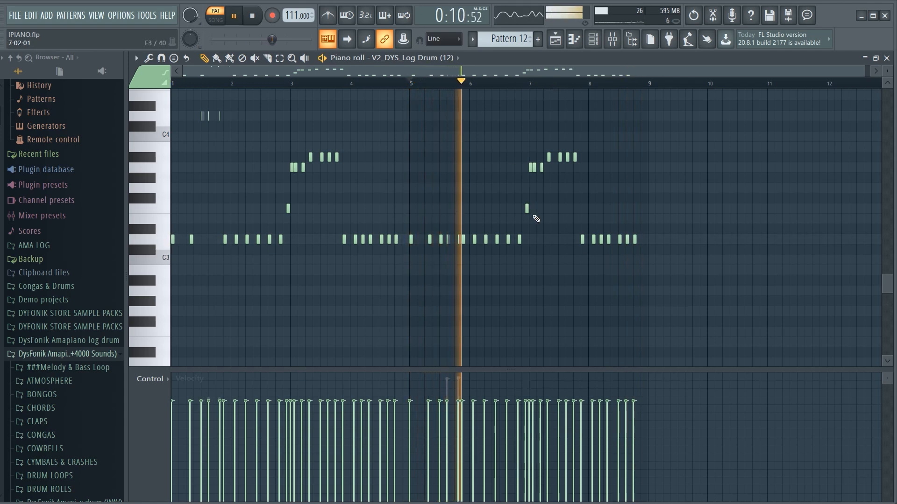
{"action": "key", "text": "space"}
- Return to the channel rack, reopen the V2_DYS_Log Drum (12) piano roll, and briefly play its notes from bar 5 again
{"action": "left_click", "coordinate": [593, 41]}
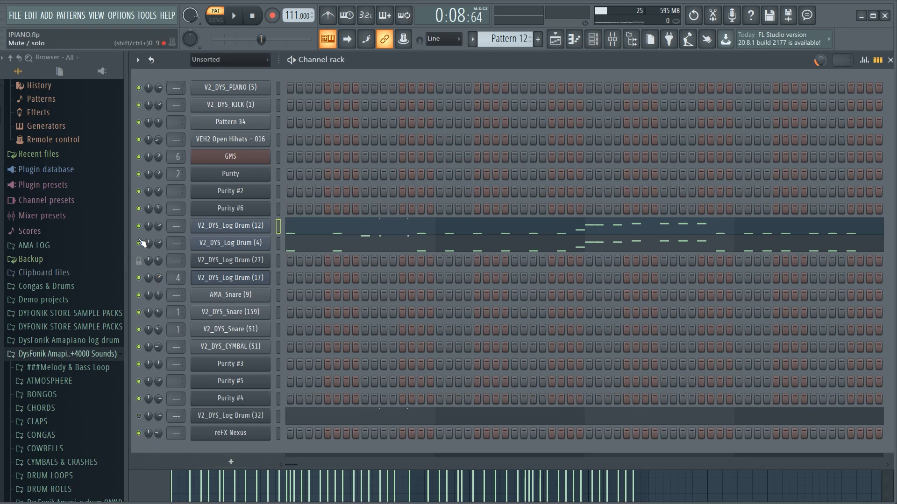
{"action": "left_click", "coordinate": [366, 231]}
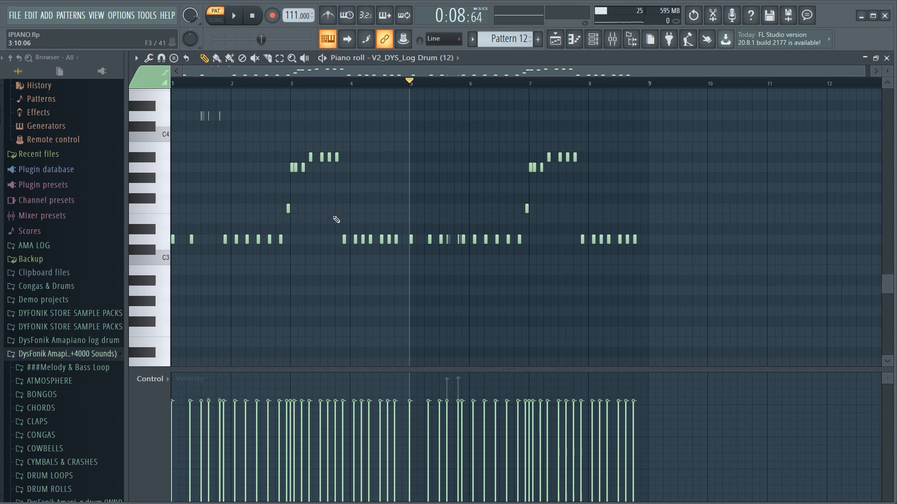
{"action": "key", "text": "space"}
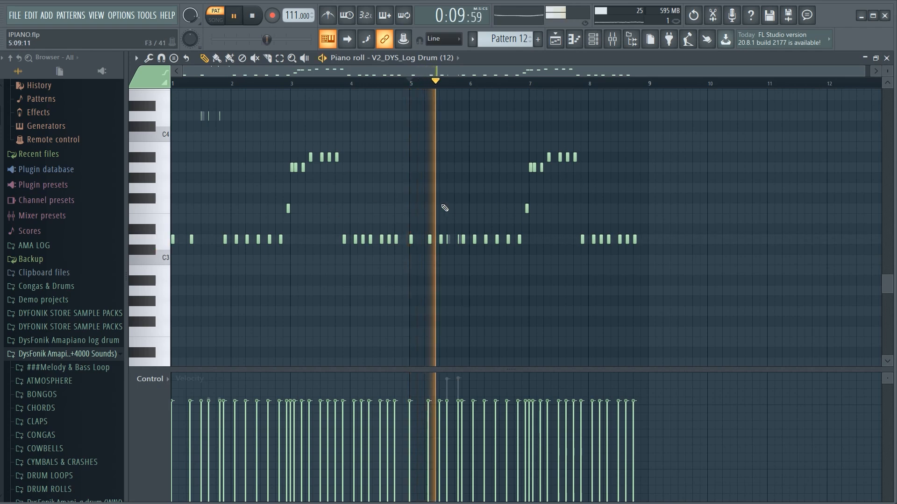
{"action": "key", "text": "space"}
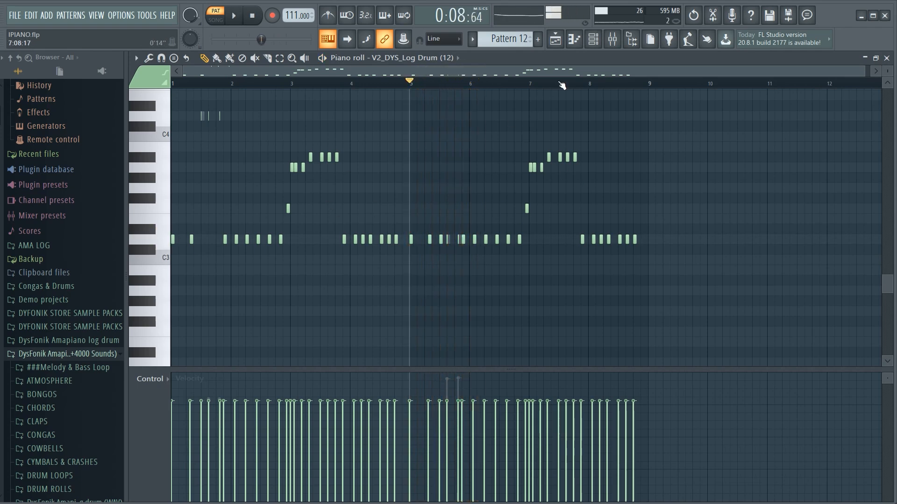
- Move the playback position of Pattern 12 to bar 1 and view the V2_DYS_Log Drum (32) notes in the piano roll
{"action": "left_click", "coordinate": [593, 39]}
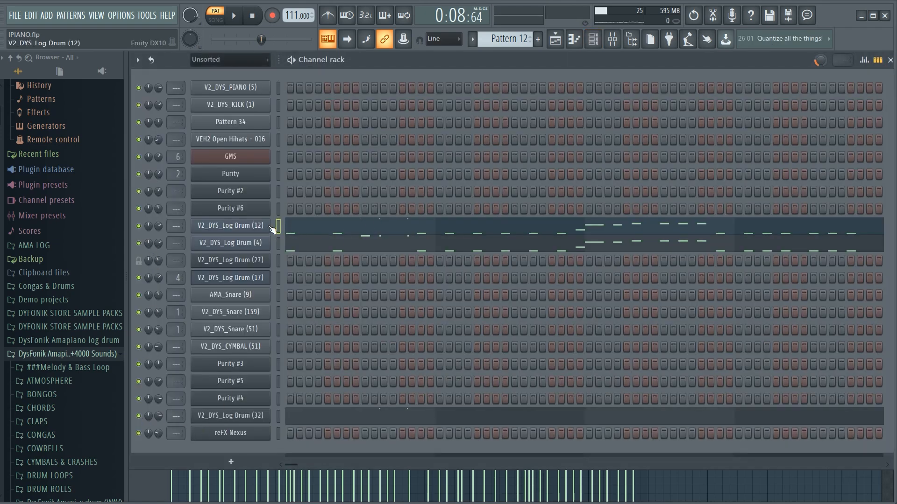
{"action": "left_click", "coordinate": [314, 230]}
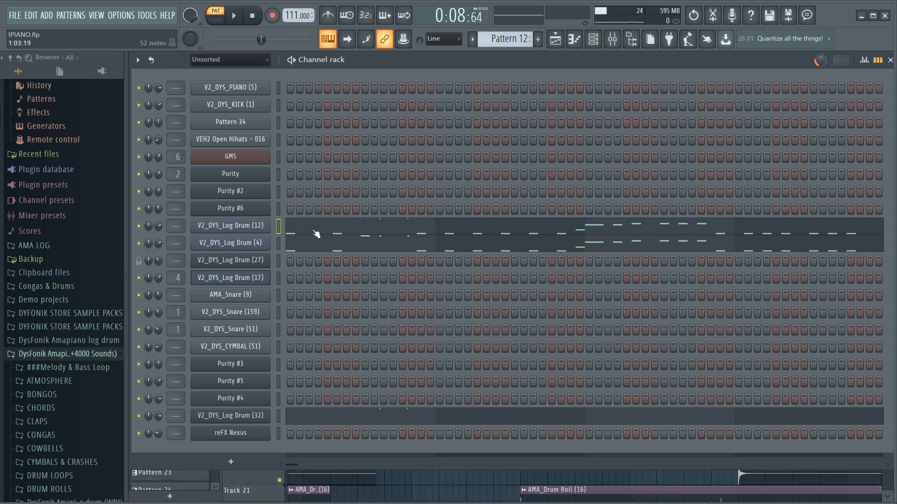
{"action": "left_click", "coordinate": [311, 235]}
{"action": "left_click_drag", "start_coordinate": [418, 87], "coordinate": [172, 87]}
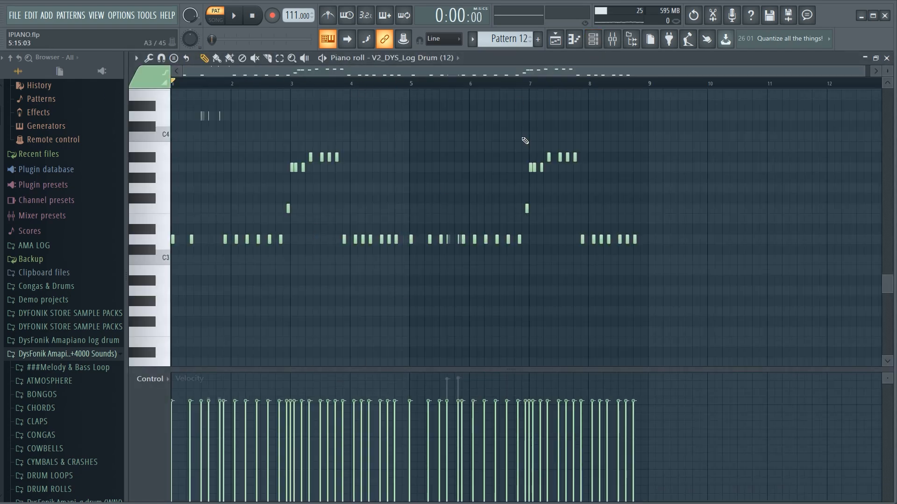
{"action": "left_click", "coordinate": [593, 39]}
{"action": "left_click", "coordinate": [330, 421]}
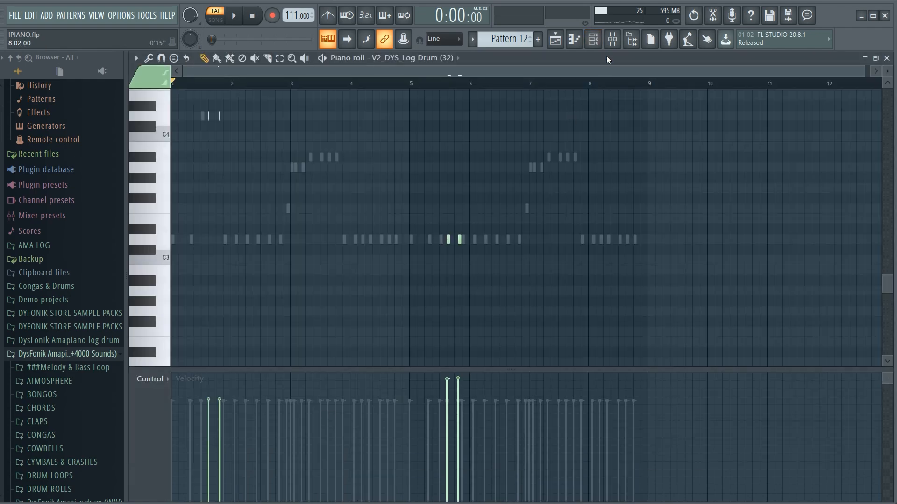
- Mute the V2_DYS_Log Drum (12) and V2_DYS_Log Drum (4) channels, then briefly play Pattern 12
{"action": "left_click", "coordinate": [593, 40]}
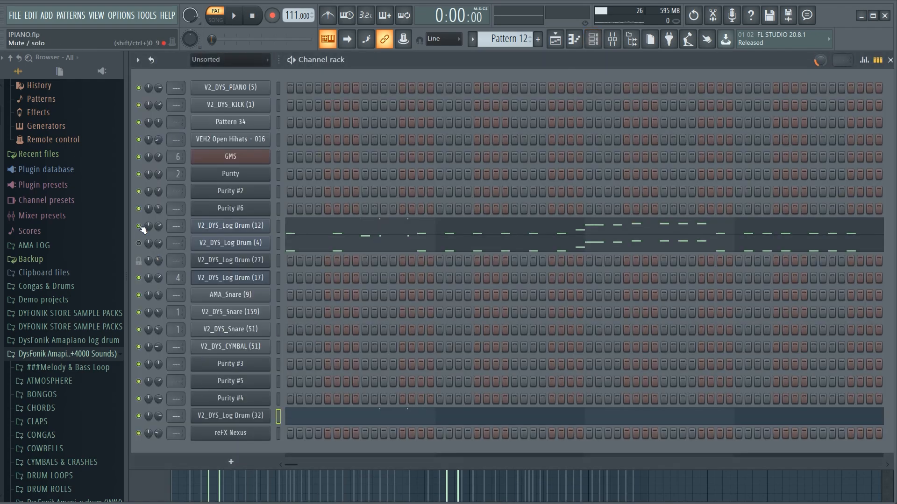
{"action": "key", "text": "space"}
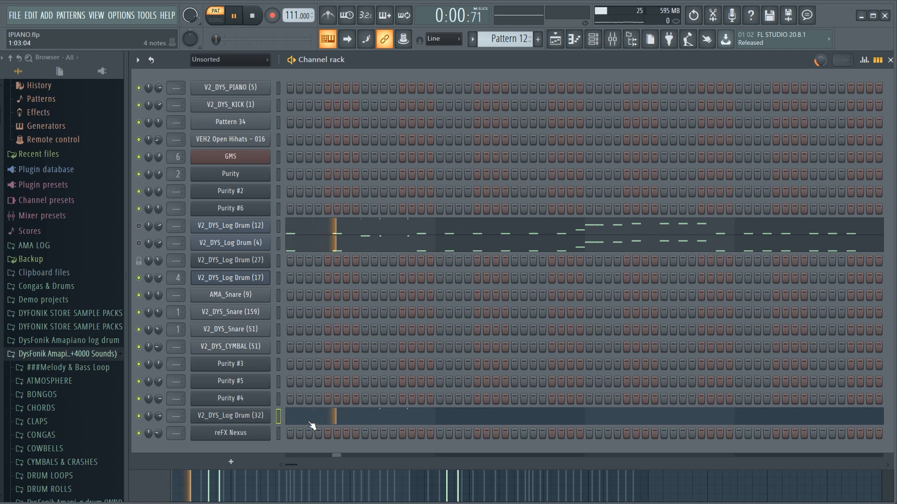
{"action": "key", "text": "space"}
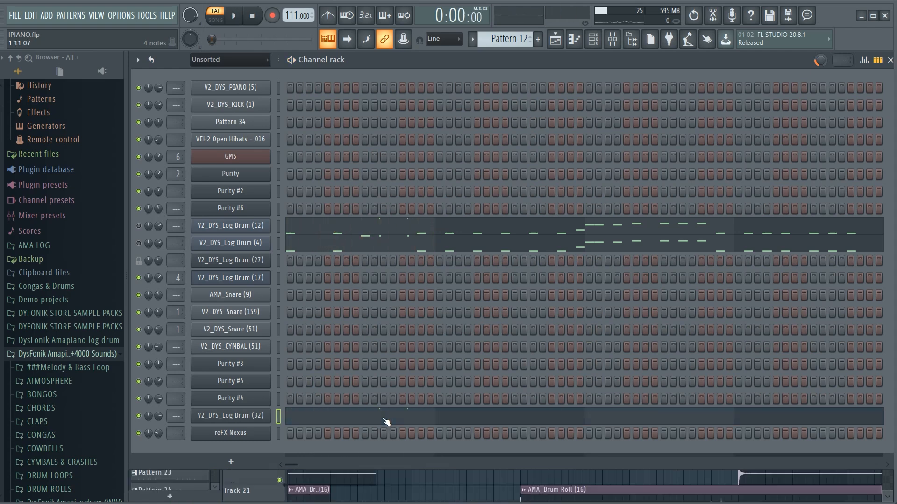
- Examine the V2_DYS_Log Drum (32) notes in bars 1 and 5 in the piano roll, and play them from bar 5
{"action": "left_click", "coordinate": [386, 422]}
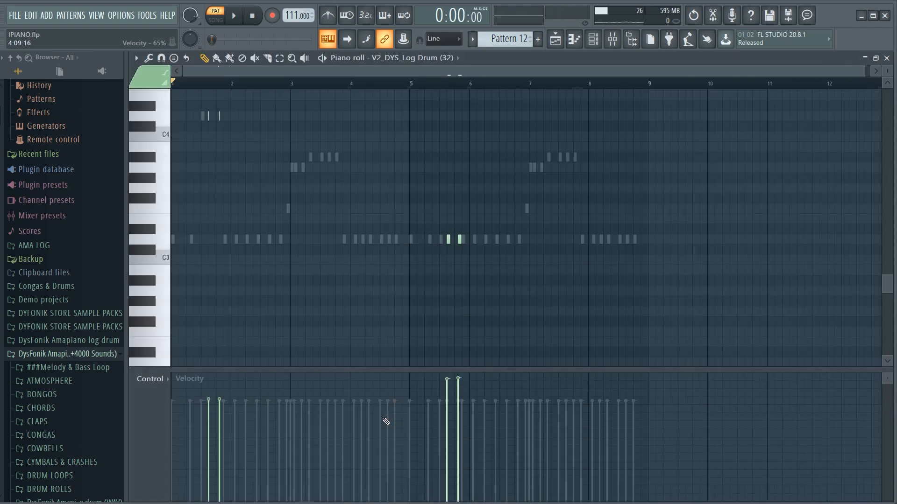
{"action": "scroll", "coordinate": [743, 118], "scroll_direction": "up", "scroll_amount": 3}
{"action": "left_click_drag", "start_coordinate": [868, 78], "coordinate": [427, 134]}
{"action": "scroll", "coordinate": [301, 112], "scroll_direction": "down", "scroll_amount": 4}
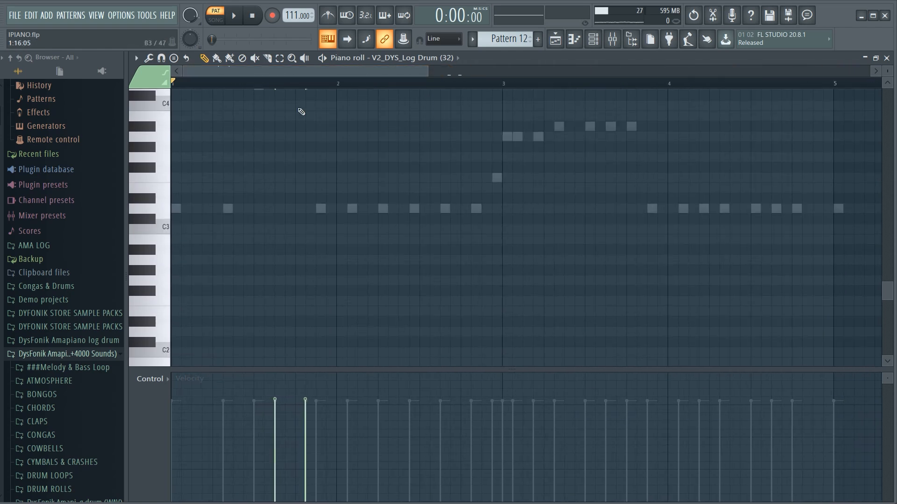
{"action": "scroll", "coordinate": [301, 112], "scroll_direction": "up", "scroll_amount": 2}
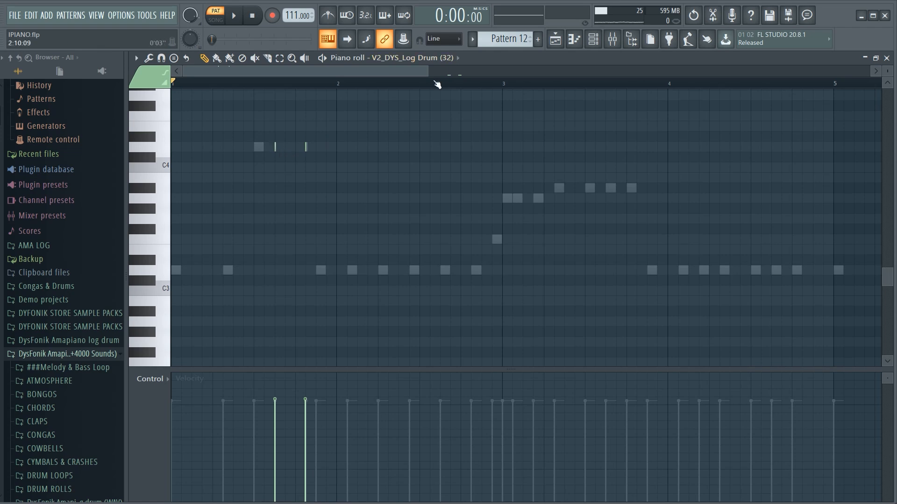
{"action": "left_click_drag", "start_coordinate": [429, 72], "coordinate": [650, 108]}
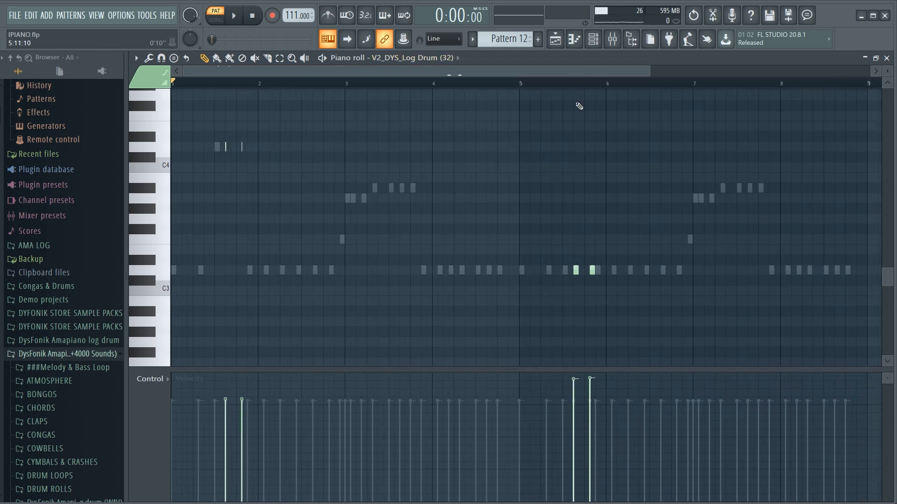
{"action": "left_click", "coordinate": [552, 82]}
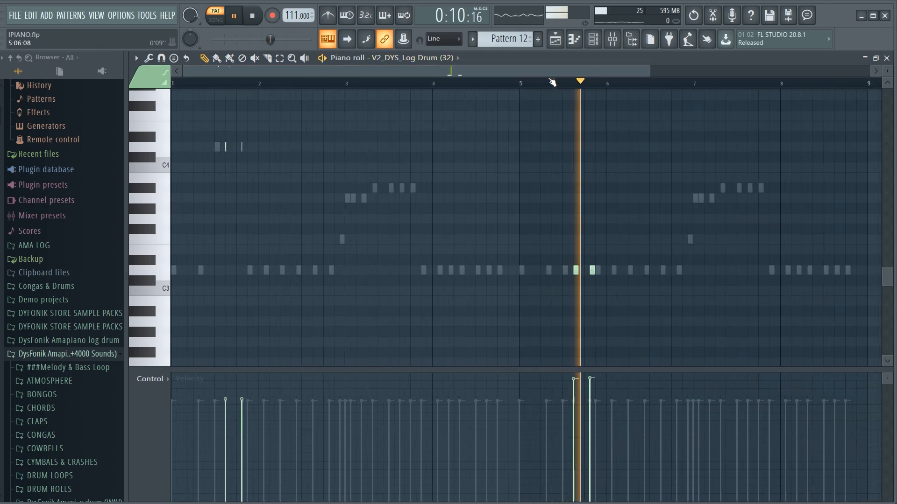
{"action": "left_click", "coordinate": [524, 82]}
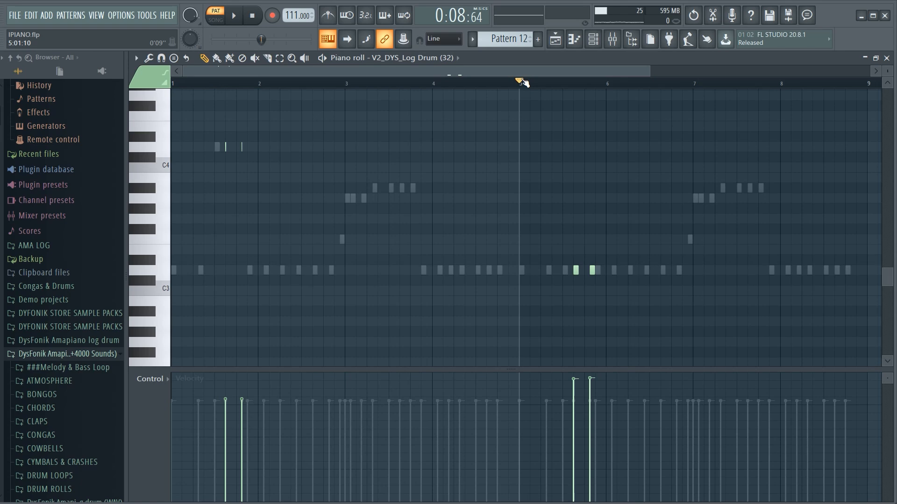
- Unmute the V2_DYS_Log Drum (12) and V2_DYS_Log Drum (4) channels and return to the playlist
{"action": "left_click", "coordinate": [594, 40]}
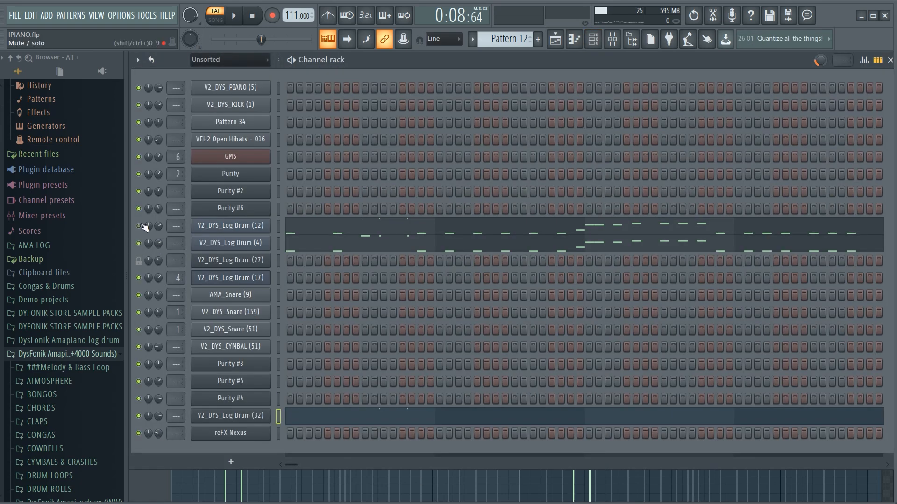
{"action": "left_click", "coordinate": [562, 41]}
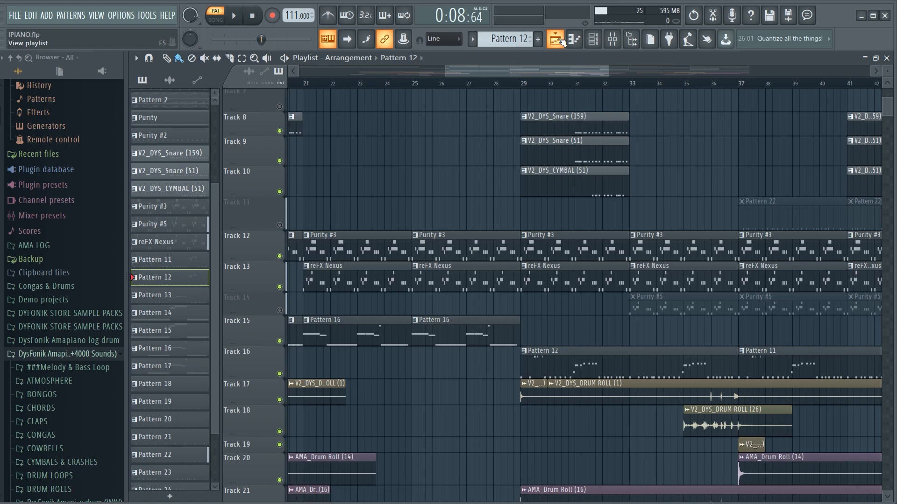
- Switch to song mode and select bars 29 to 33 on the playlist timeline
{"action": "scroll", "coordinate": [624, 148], "scroll_direction": "up", "scroll_amount": 1}
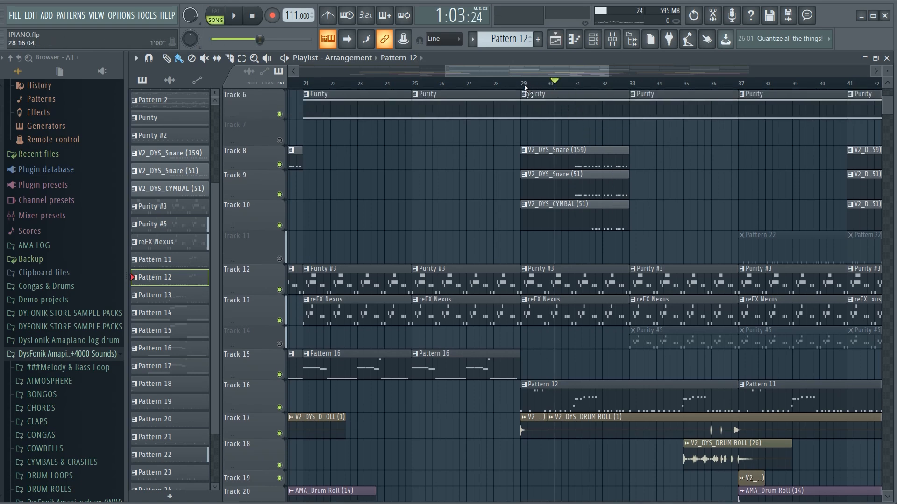
{"action": "left_click_drag", "start_coordinate": [523, 85], "coordinate": [625, 73]}
{"action": "left_click", "coordinate": [671, 180]}
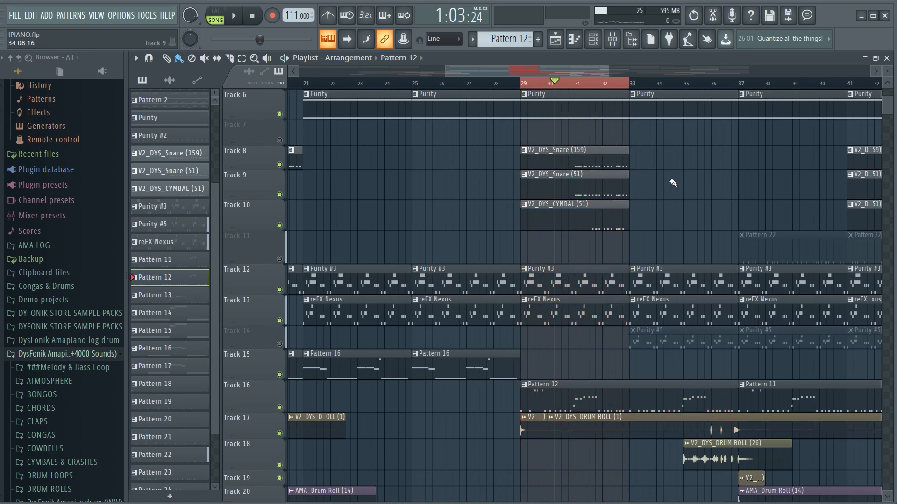
- Open the V2_DYS_CYMBAL (51) pattern's notes in the piano roll and play them in pattern mode from bar 3
{"action": "left_click", "coordinate": [598, 212]}
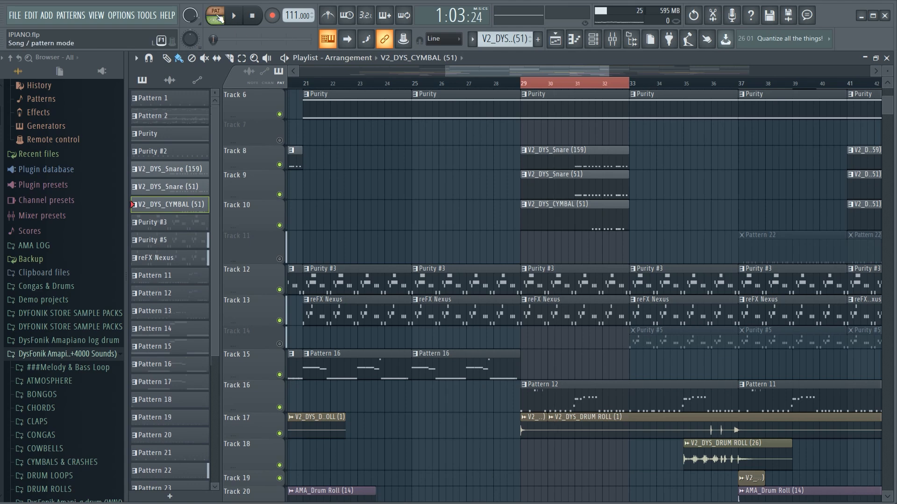
{"action": "left_click", "coordinate": [593, 41]}
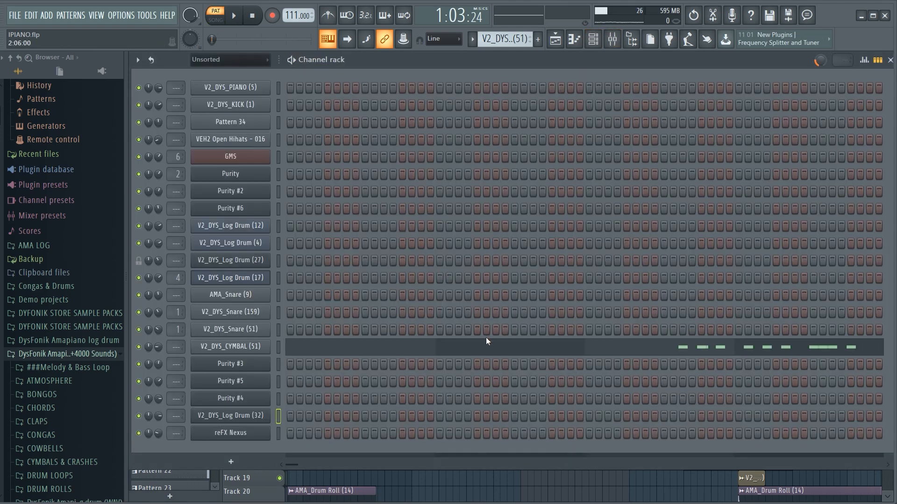
{"action": "left_click", "coordinate": [496, 348]}
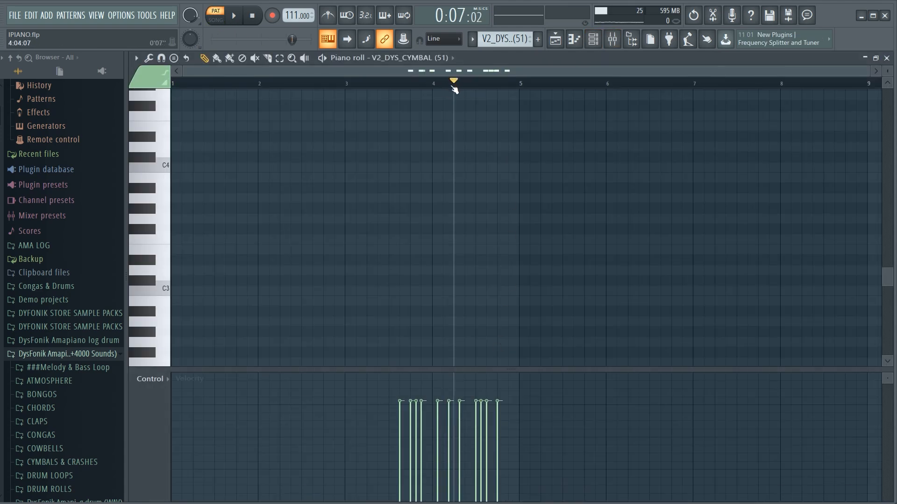
{"action": "scroll", "coordinate": [590, 212], "scroll_direction": "down", "scroll_amount": 5}
{"action": "left_click", "coordinate": [390, 84]}
{"action": "key", "text": "space"}
{"action": "scroll", "coordinate": [504, 225], "scroll_direction": "up", "scroll_amount": 4}
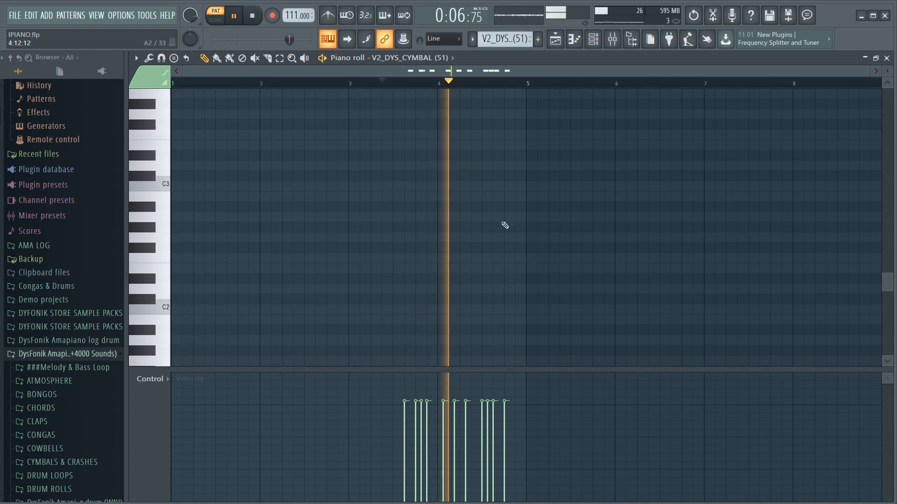
{"action": "scroll", "coordinate": [504, 225], "scroll_direction": "up", "scroll_amount": 10}
- Play the arrangement in song mode from just before bar 29, unmuting Track 14 and Track 11 during playback
{"action": "key", "text": "space"}
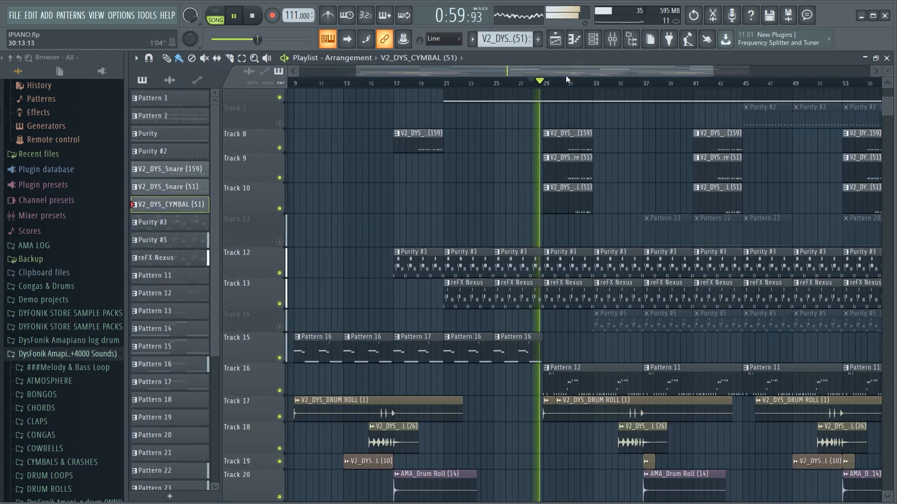
{"action": "left_click", "coordinate": [280, 327]}
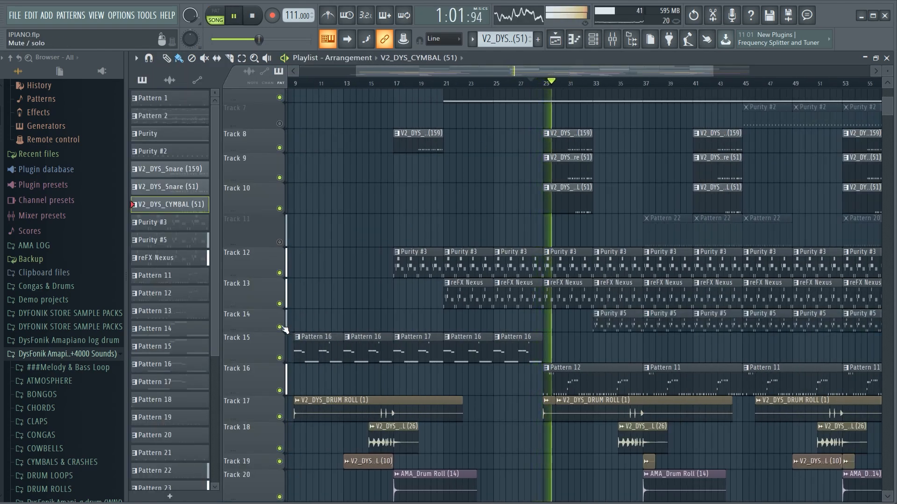
{"action": "left_click", "coordinate": [279, 242]}
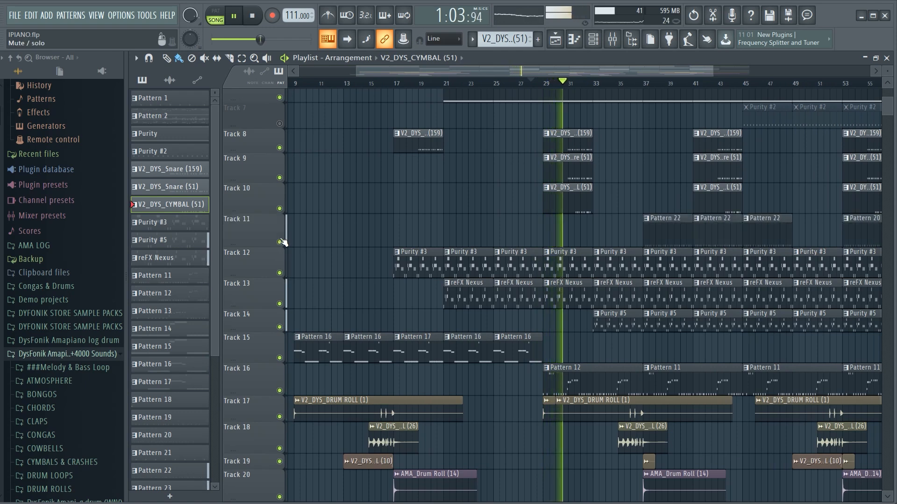
- Examine the clip layout of Tracks 5 to 25 in the playlist while the arrangement plays from about bar 30 to bar 44
{"action": "scroll", "coordinate": [604, 76], "scroll_direction": "down", "scroll_amount": 2}
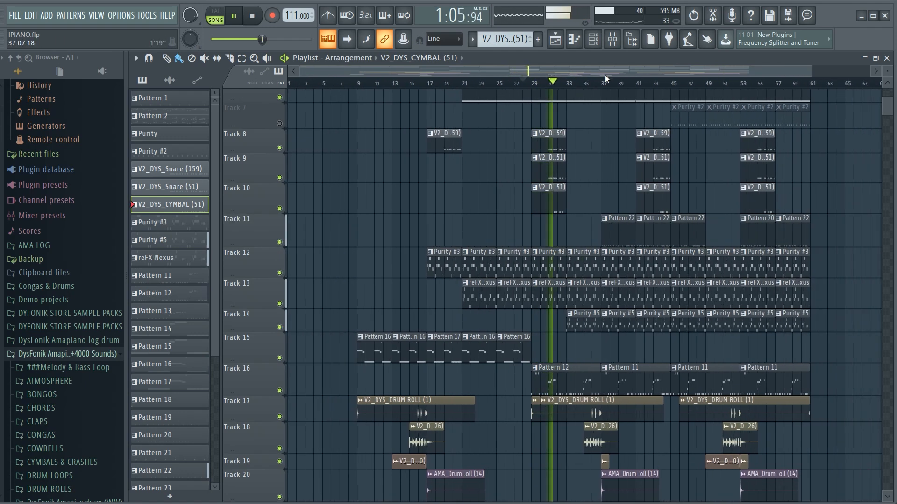
{"action": "scroll", "coordinate": [604, 71], "scroll_direction": "right", "scroll_amount": 3}
{"action": "scroll", "coordinate": [506, 263], "scroll_direction": "down", "scroll_amount": 4}
{"action": "scroll", "coordinate": [504, 266], "scroll_direction": "up", "scroll_amount": 4}
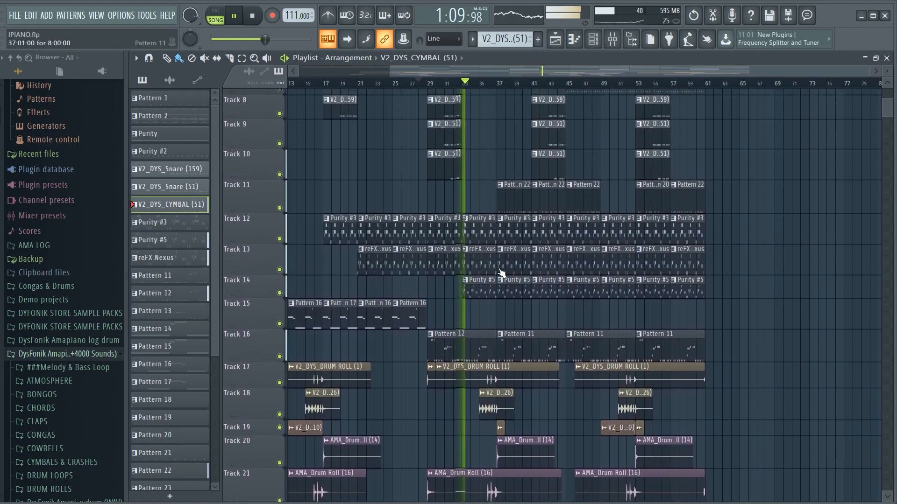
{"action": "scroll", "coordinate": [490, 269], "scroll_direction": "up", "scroll_amount": 2}
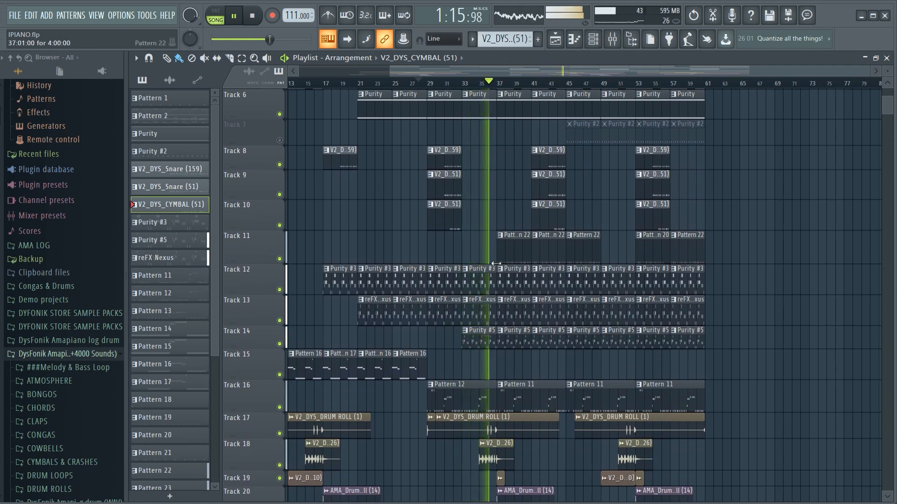
{"action": "scroll", "coordinate": [496, 263], "scroll_direction": "up", "scroll_amount": 2}
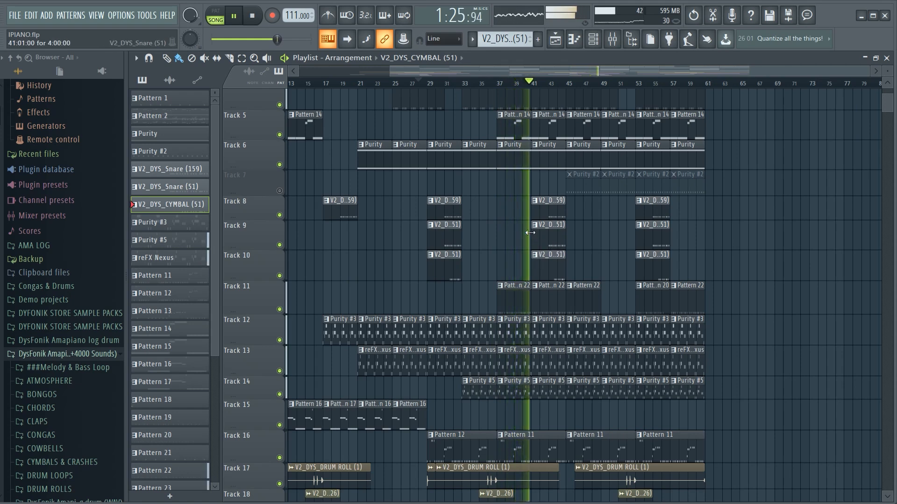
{"action": "scroll", "coordinate": [572, 290], "scroll_direction": "down", "scroll_amount": 2}
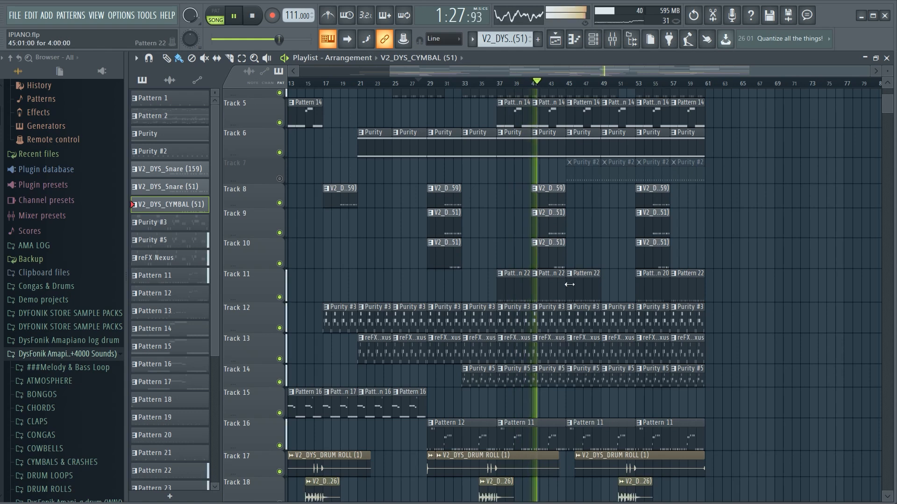
{"action": "scroll", "coordinate": [573, 289], "scroll_direction": "down", "scroll_amount": 4}
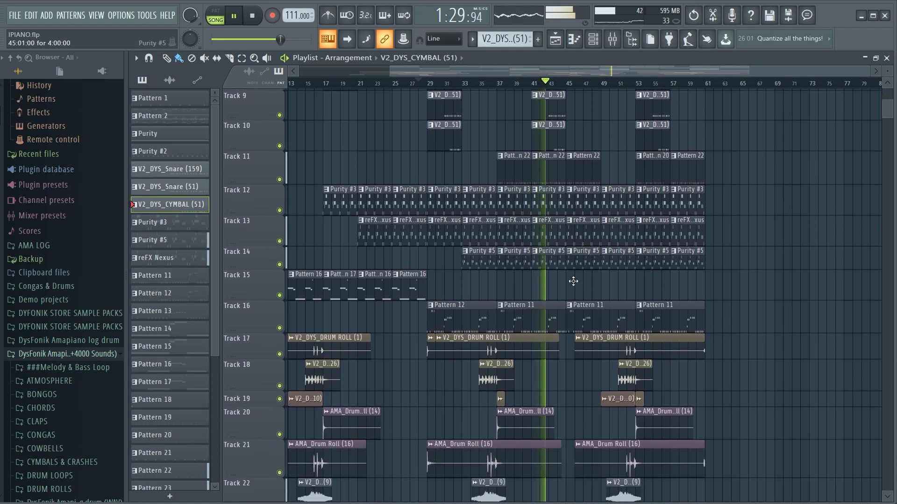
{"action": "scroll", "coordinate": [574, 279], "scroll_direction": "up", "scroll_amount": 1}
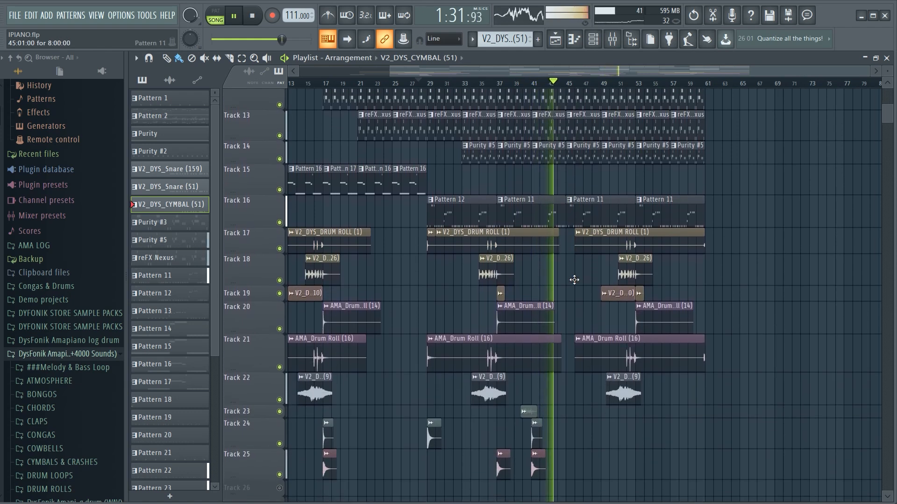
{"action": "scroll", "coordinate": [574, 280], "scroll_direction": "up", "scroll_amount": 4}
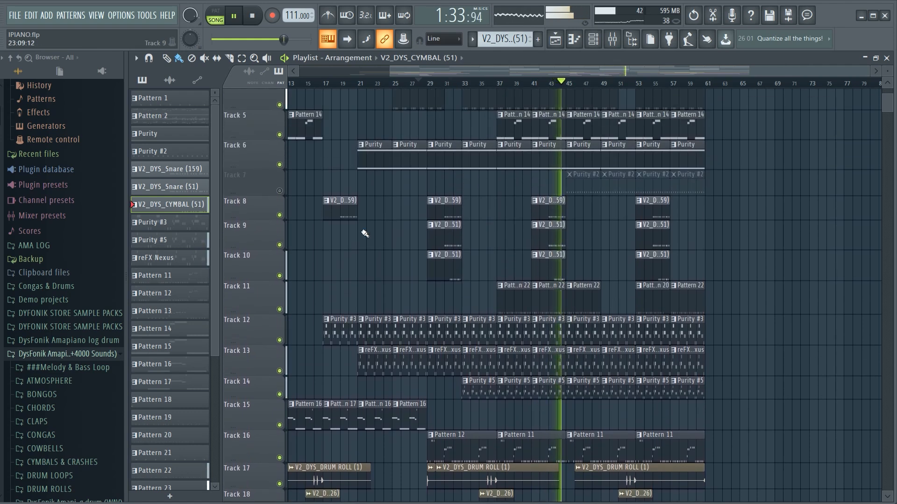
- Unmute Track 7 and show its Purity #2 pattern's notes from bar 1 in the piano roll
{"action": "left_click", "coordinate": [280, 191]}
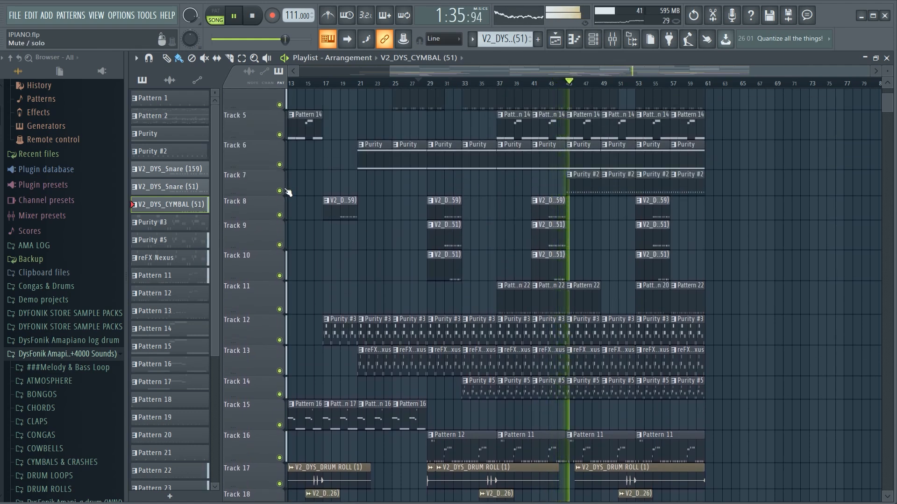
{"action": "double_click", "coordinate": [592, 192]}
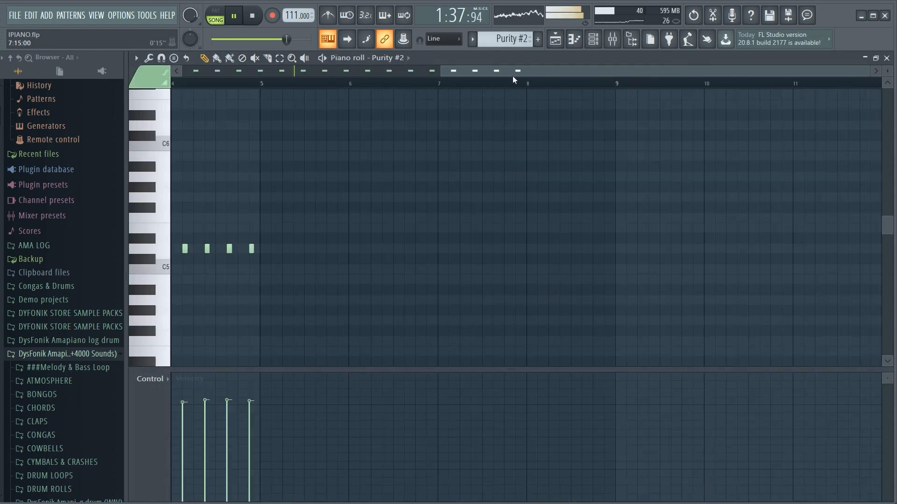
{"action": "left_click_drag", "start_coordinate": [526, 72], "coordinate": [188, 108]}
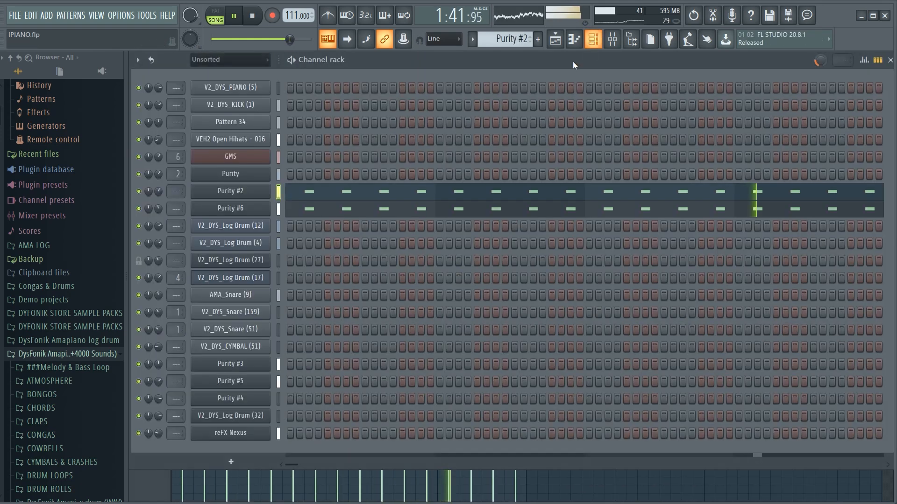
- Inspect the instrument presets of the Purity #2 and Purity #6 channels, and reopen the Purity #2 notes in the piano roll
{"action": "key", "text": "F6"}
{"action": "left_click", "coordinate": [231, 190]}
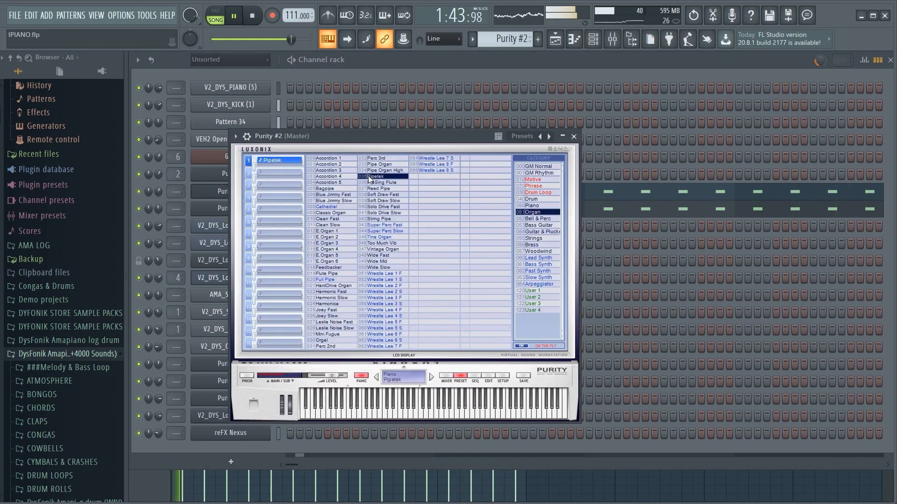
{"action": "left_click", "coordinate": [573, 137]}
{"action": "left_click", "coordinate": [219, 208]}
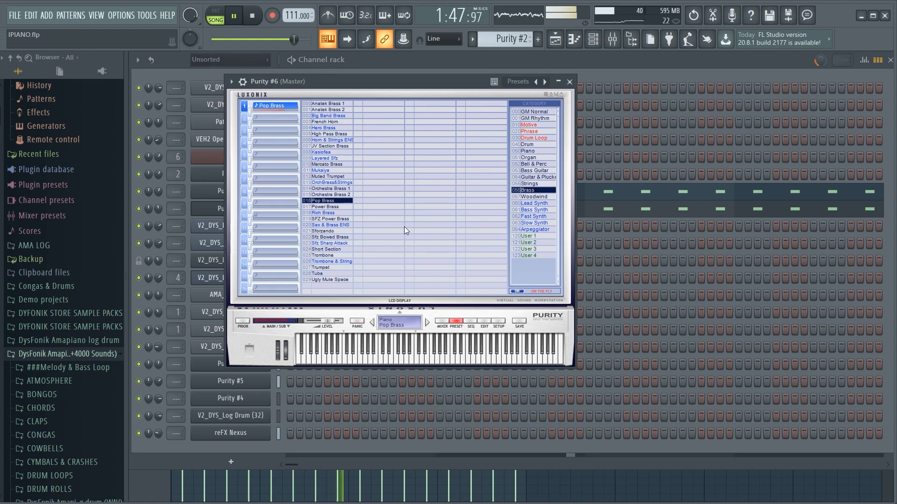
{"action": "left_click", "coordinate": [569, 81]}
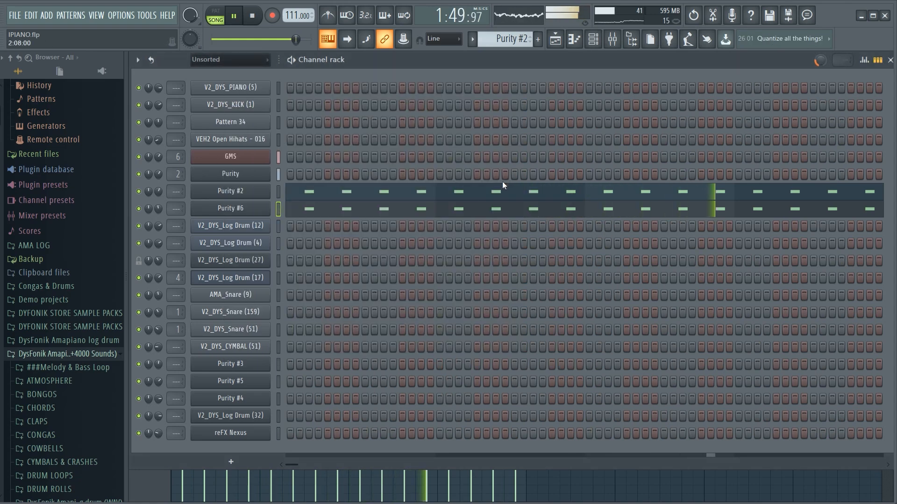
{"action": "left_click", "coordinate": [501, 192]}
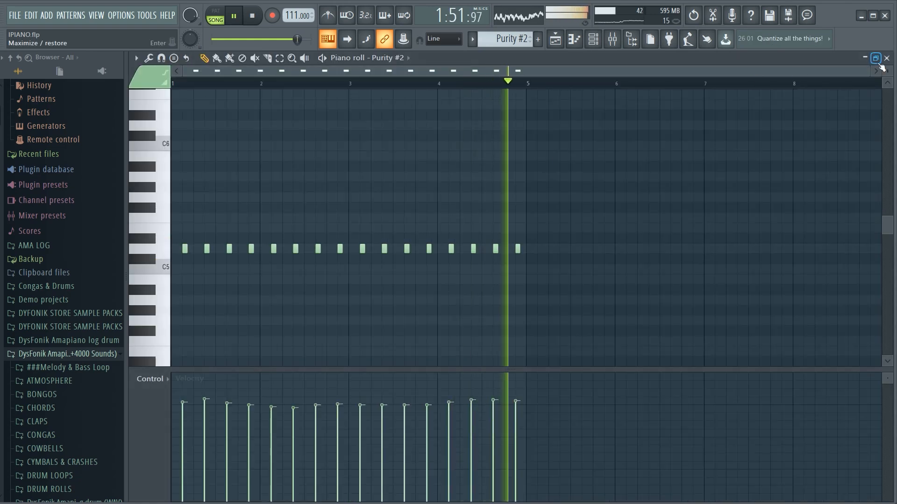
{"action": "left_click_drag", "start_coordinate": [869, 71], "coordinate": [568, 58]}
- Return to the playlist, let the arrangement play through to its end near bar 61, and stop playback
{"action": "left_click", "coordinate": [555, 39]}
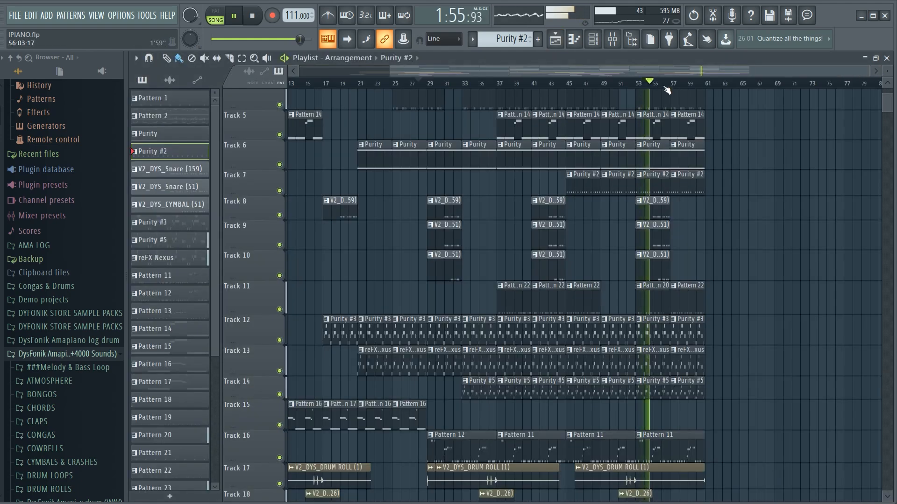
{"action": "scroll", "coordinate": [667, 89], "scroll_direction": "down", "scroll_amount": 1}
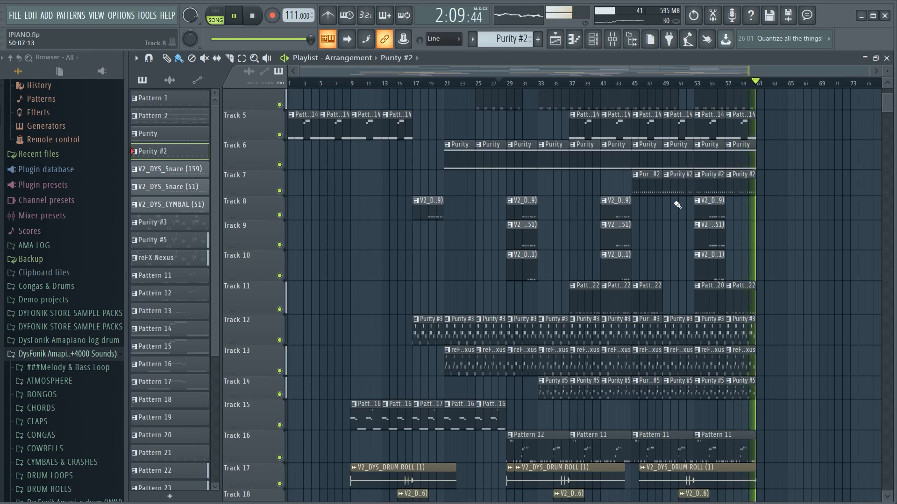
{"action": "key", "text": "space"}
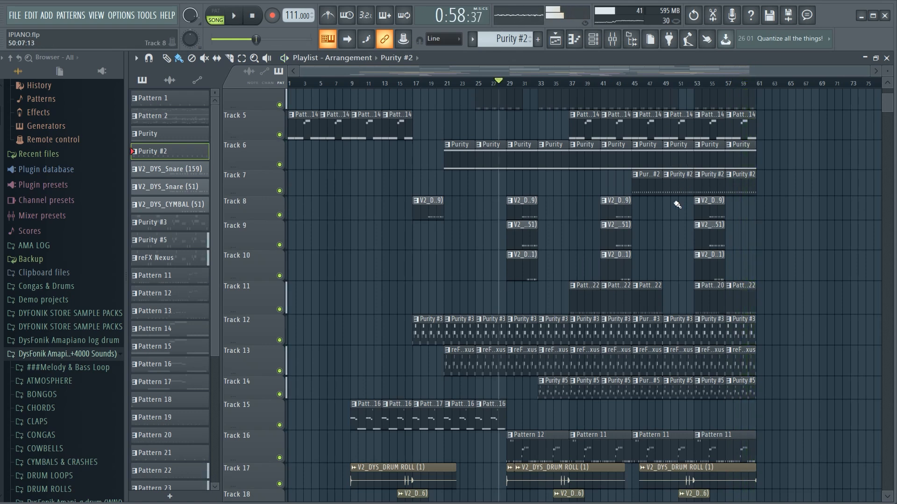